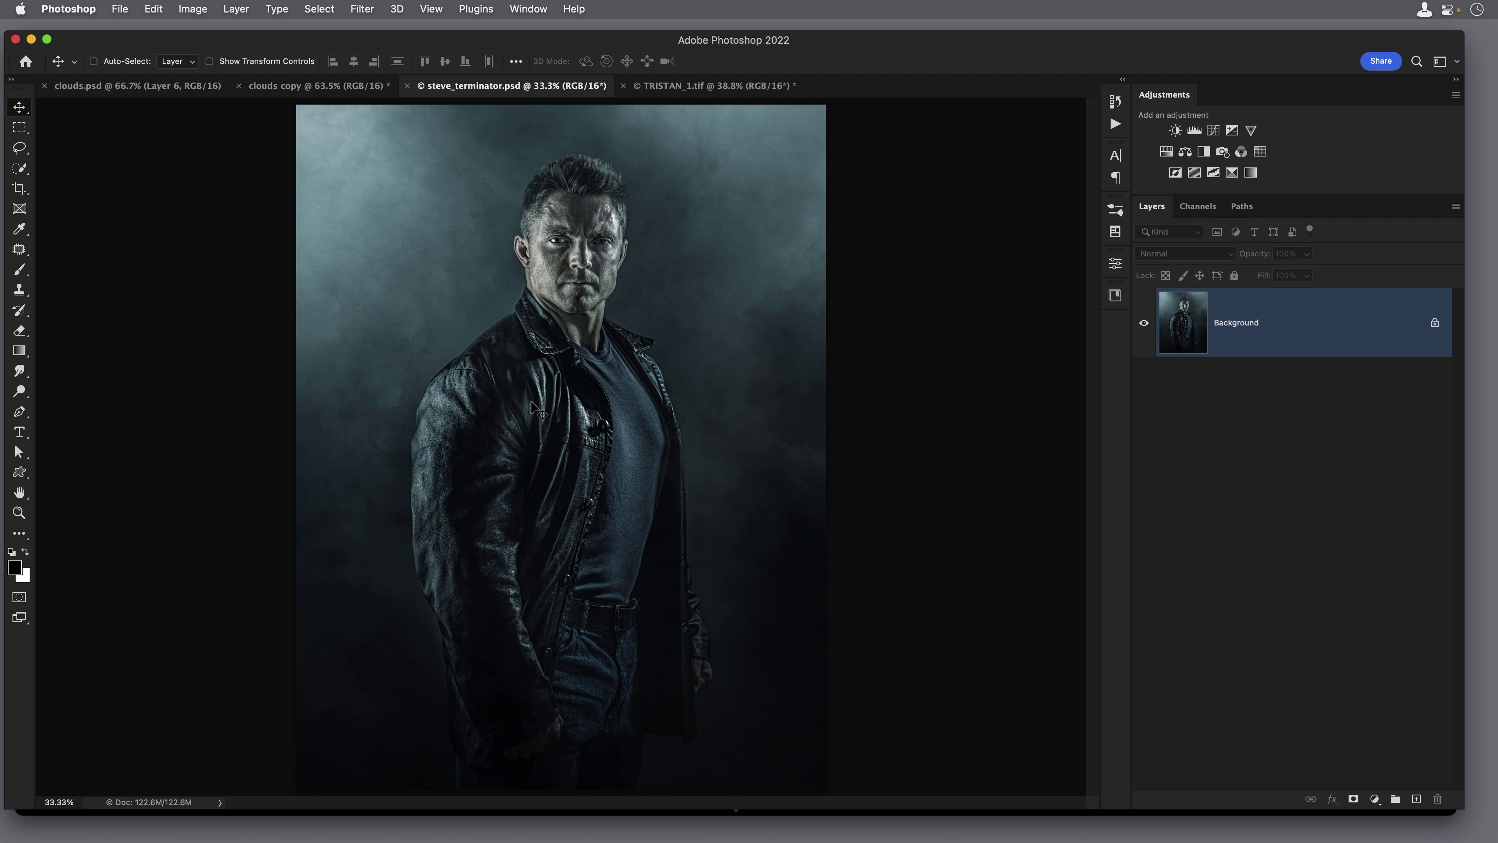
Step: In TRISTAN_1.tif, add a new Layer 1 and fill it with Render Clouds
click(684, 88)
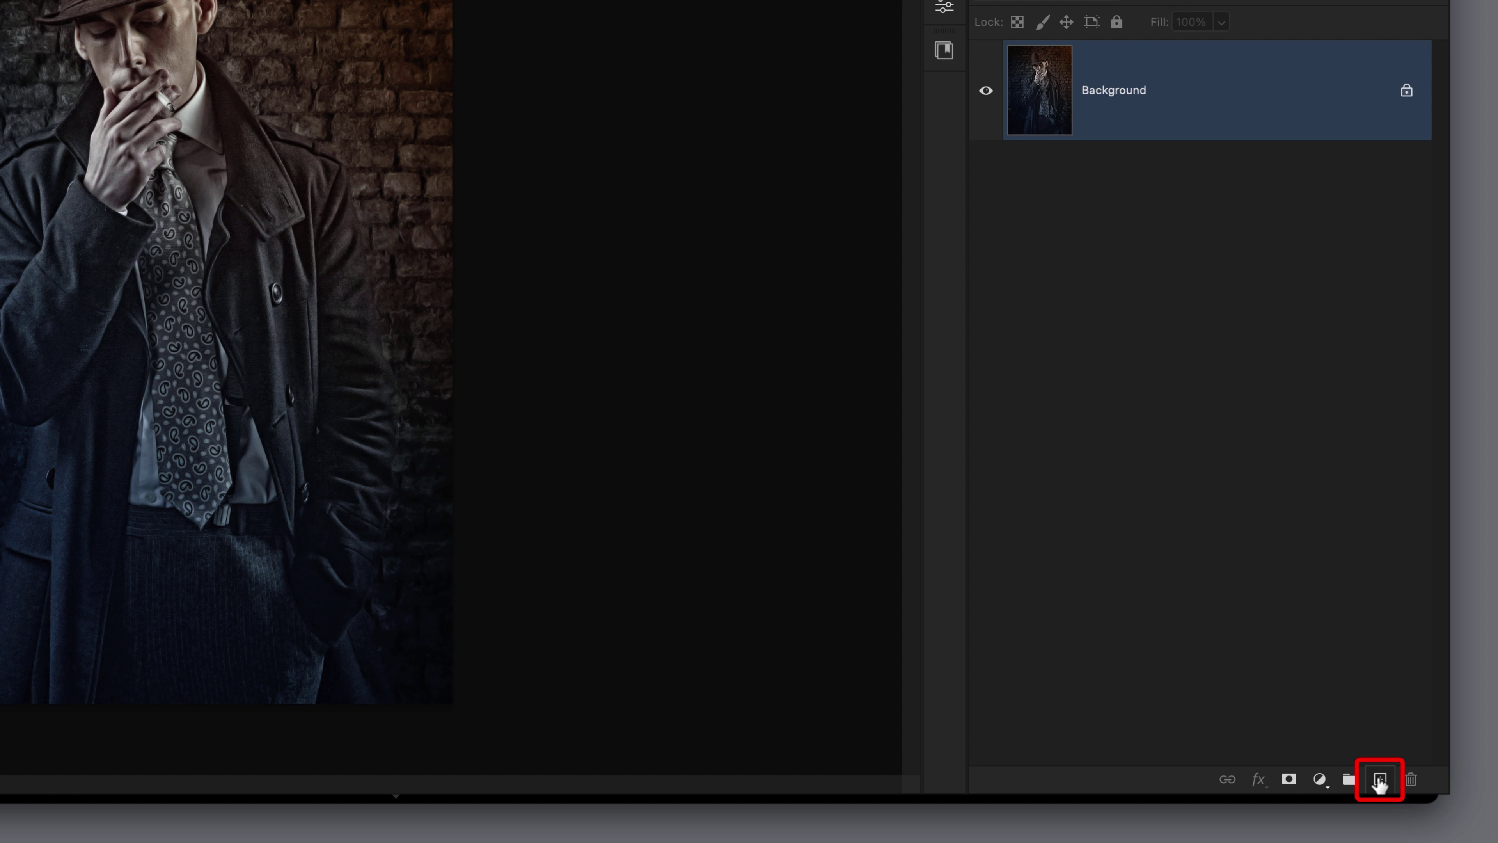
click(1381, 780)
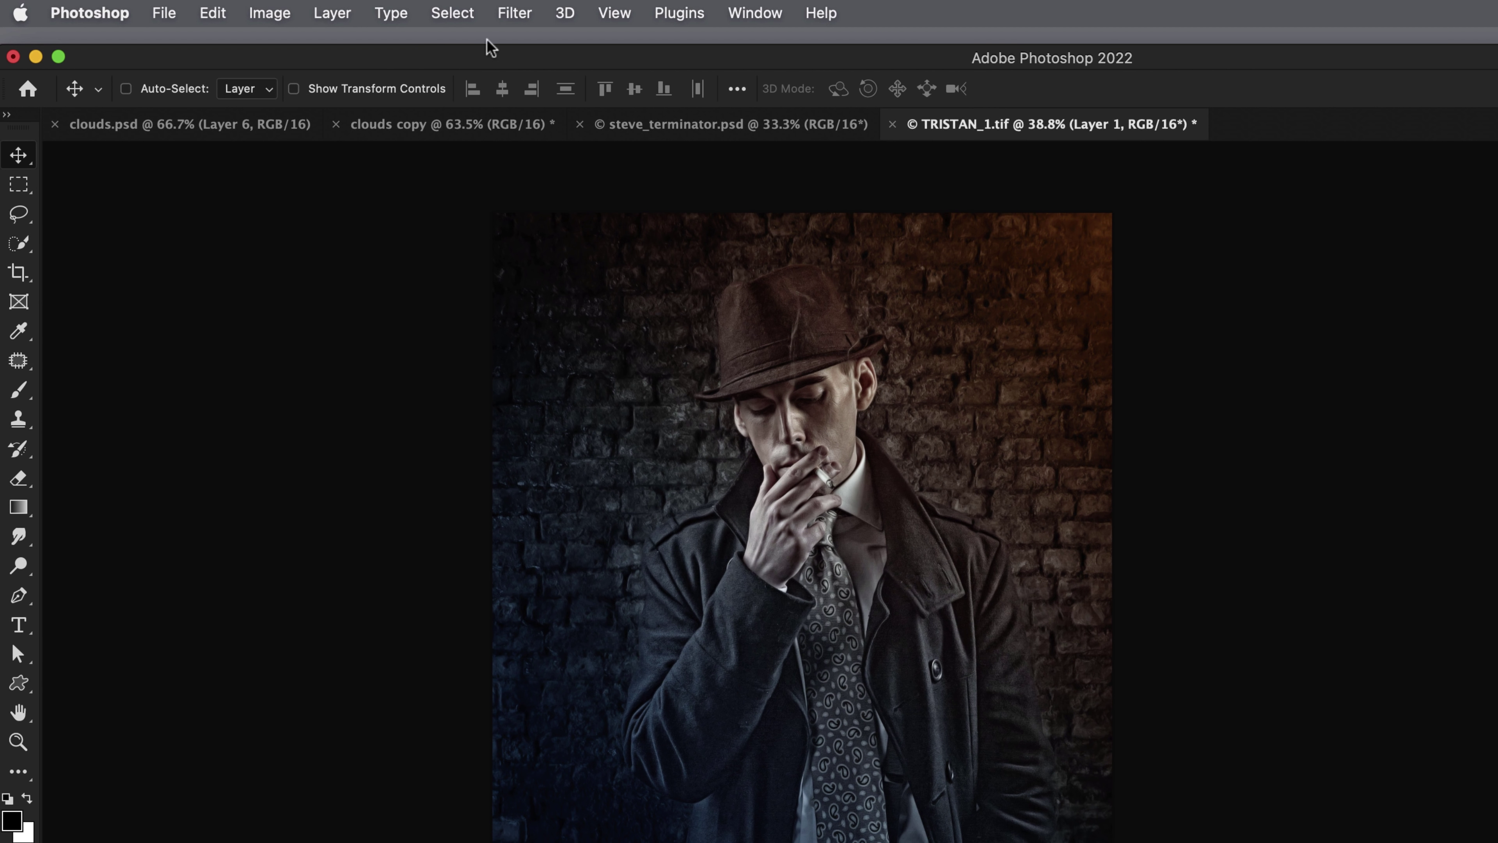
click(513, 13)
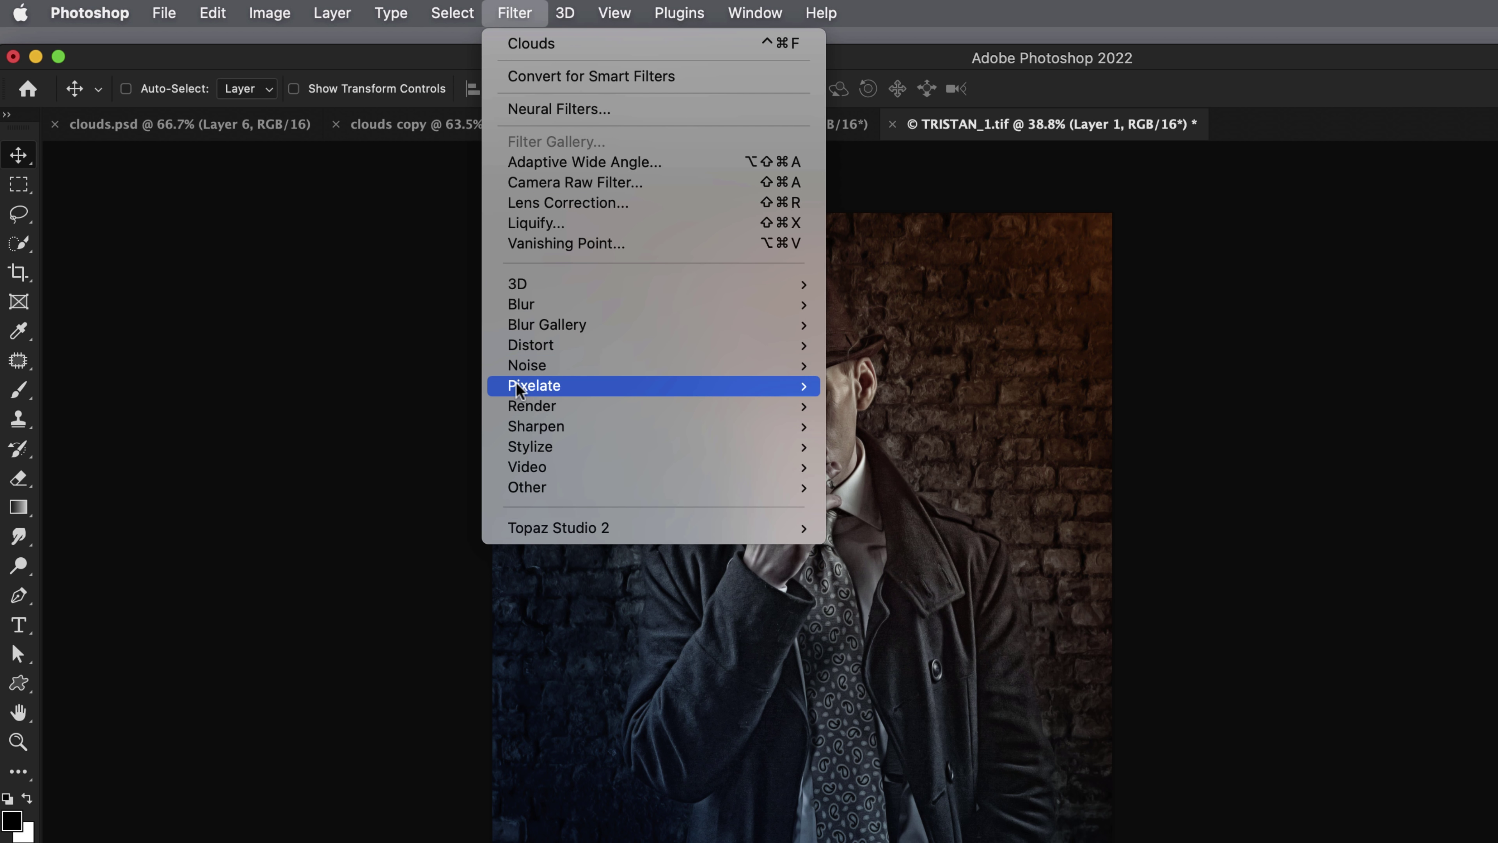
mouse_move(523, 407)
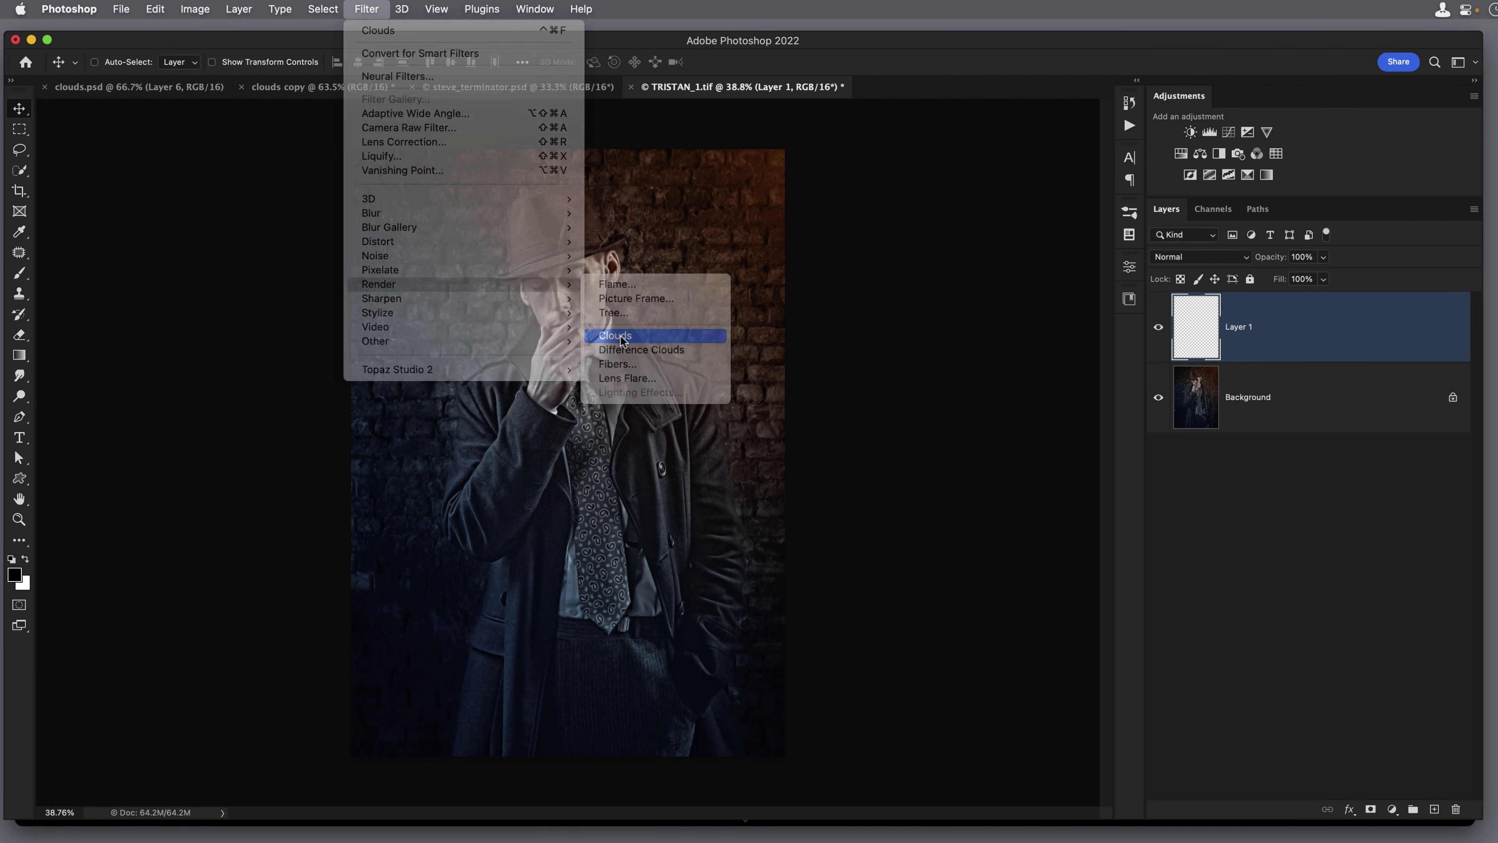
click(621, 337)
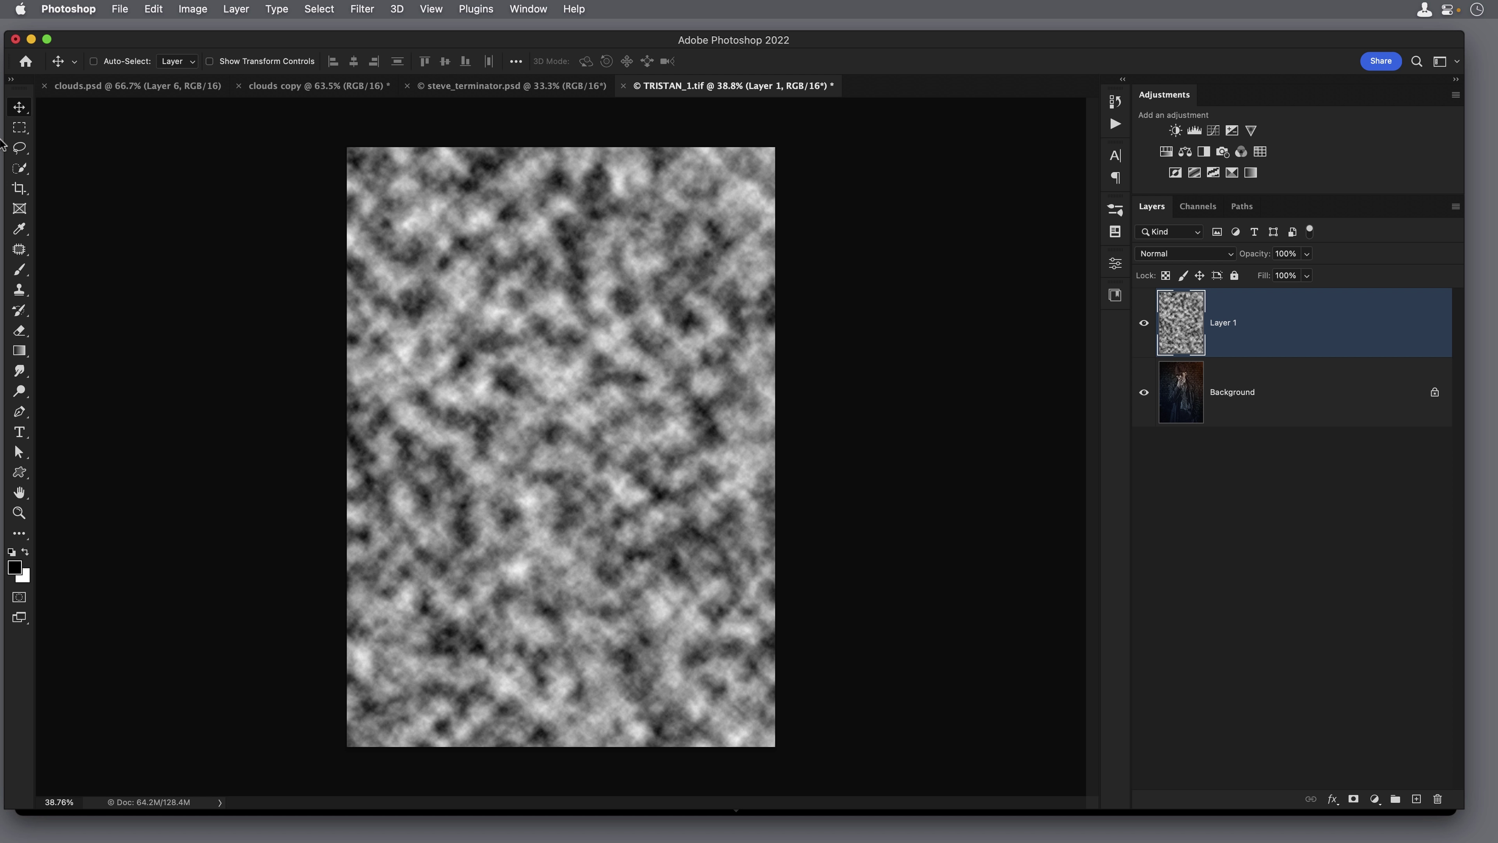
Step: Copy a small square of clouds near the centre onto its own Layer 2
click(20, 128)
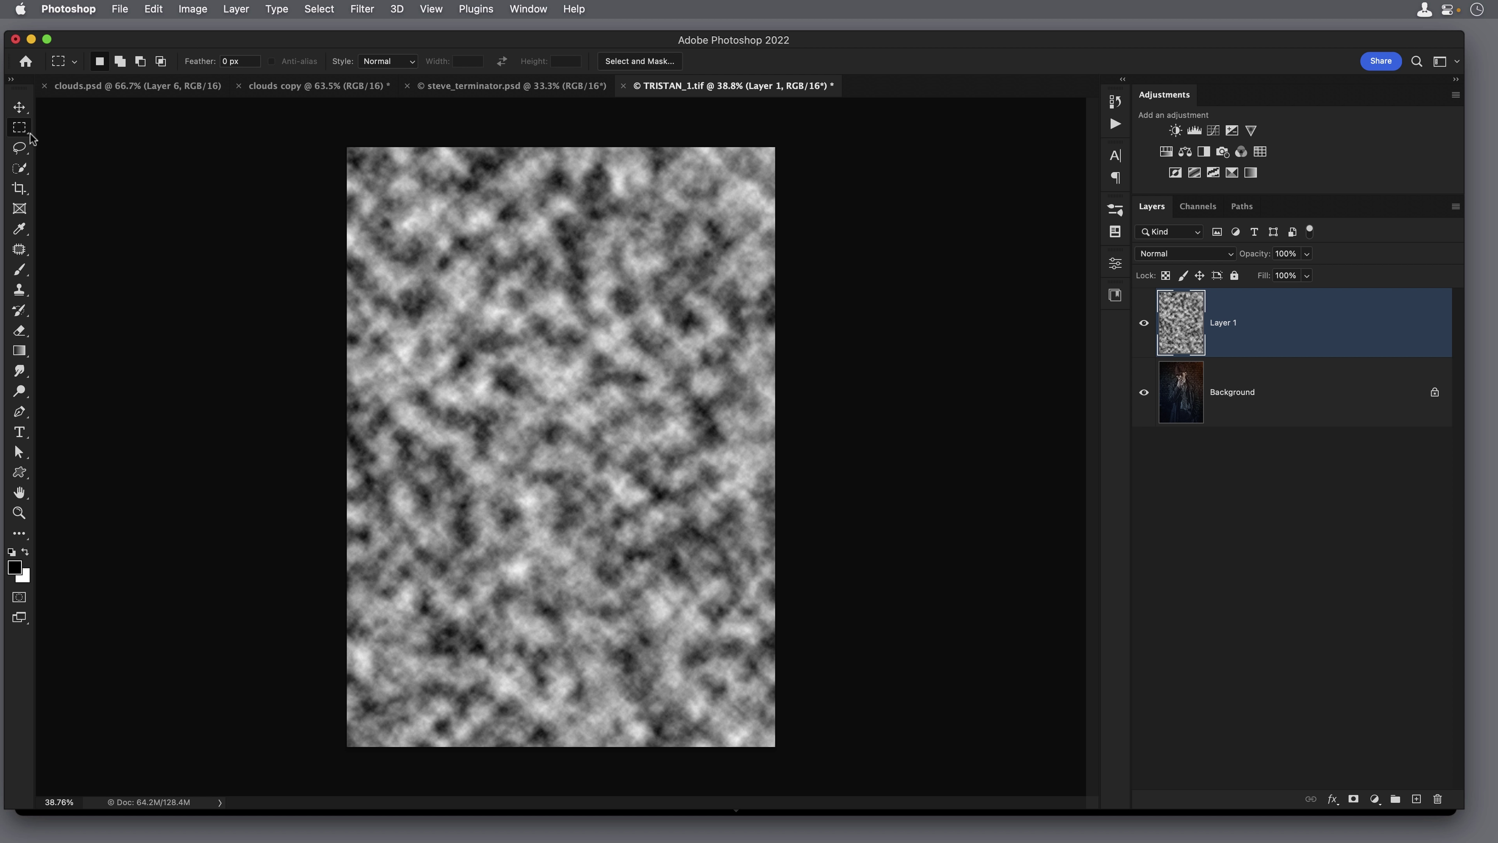
drag(509, 375, 619, 480)
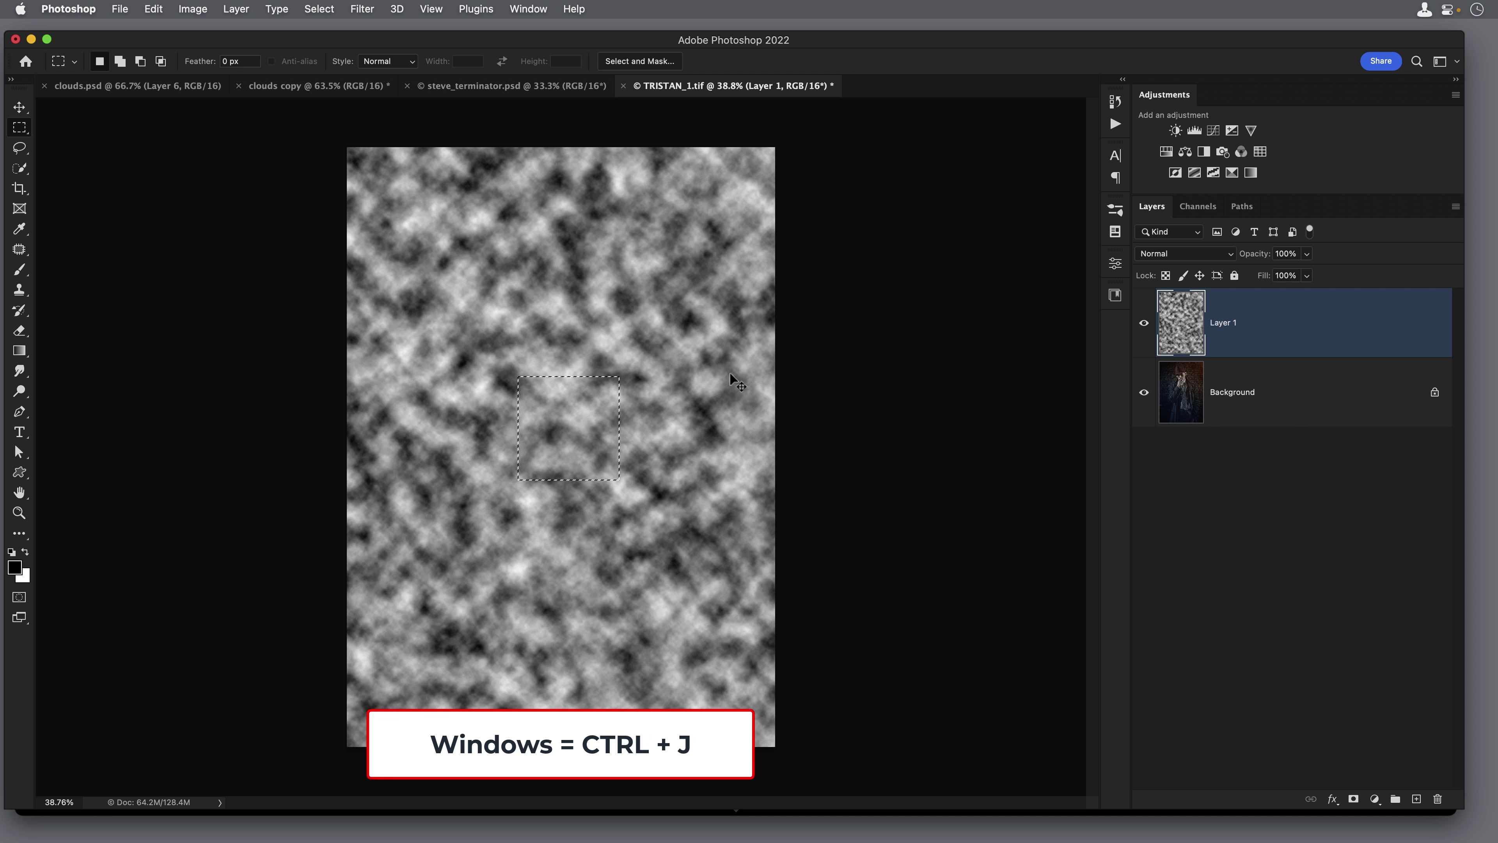
key(super+j)
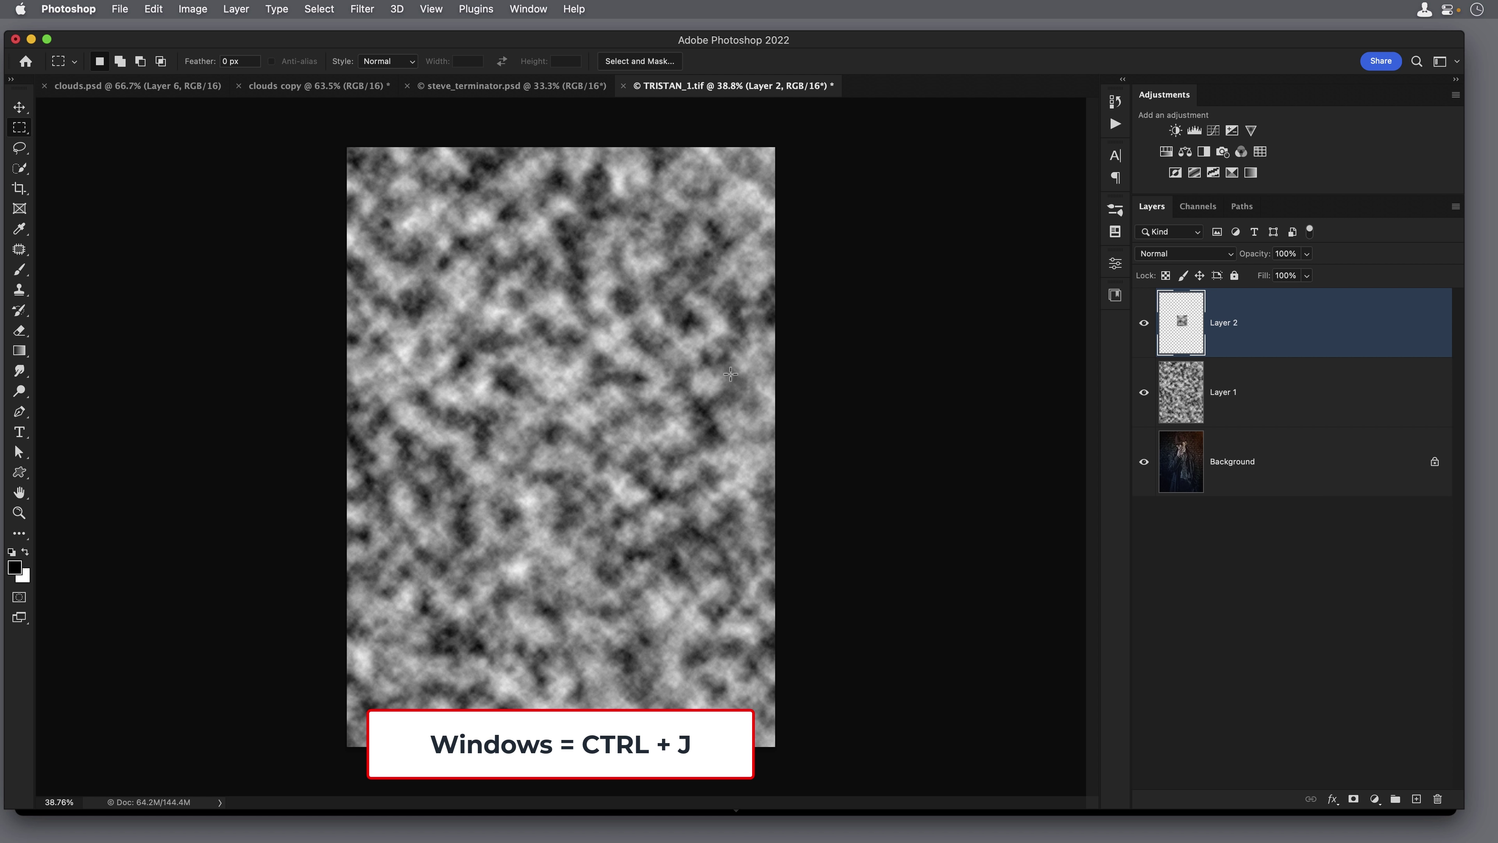
Step: Hide and delete the full cloud Layer 1
key(v)
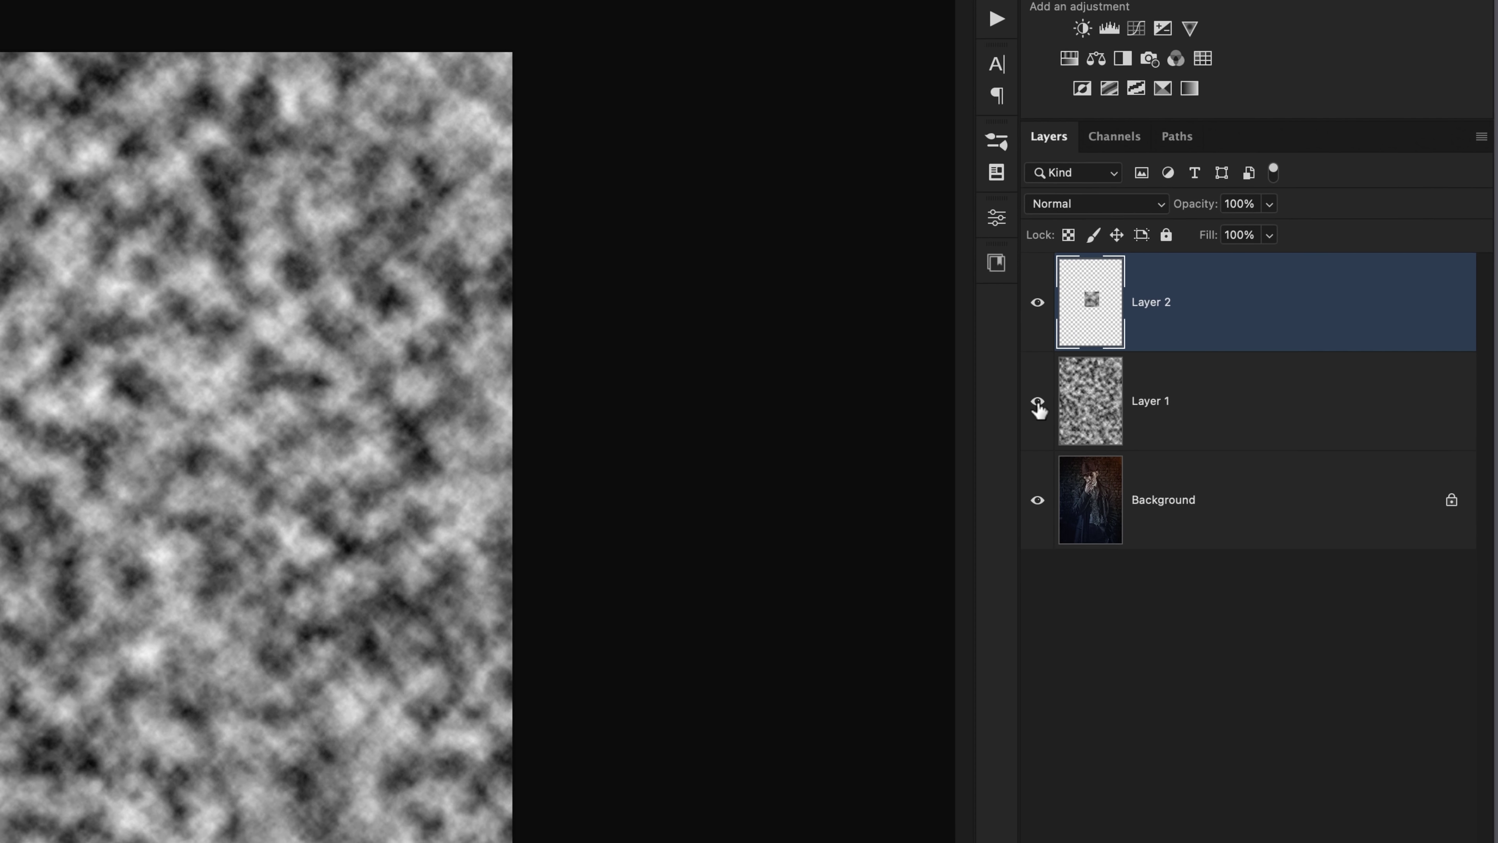
click(1037, 406)
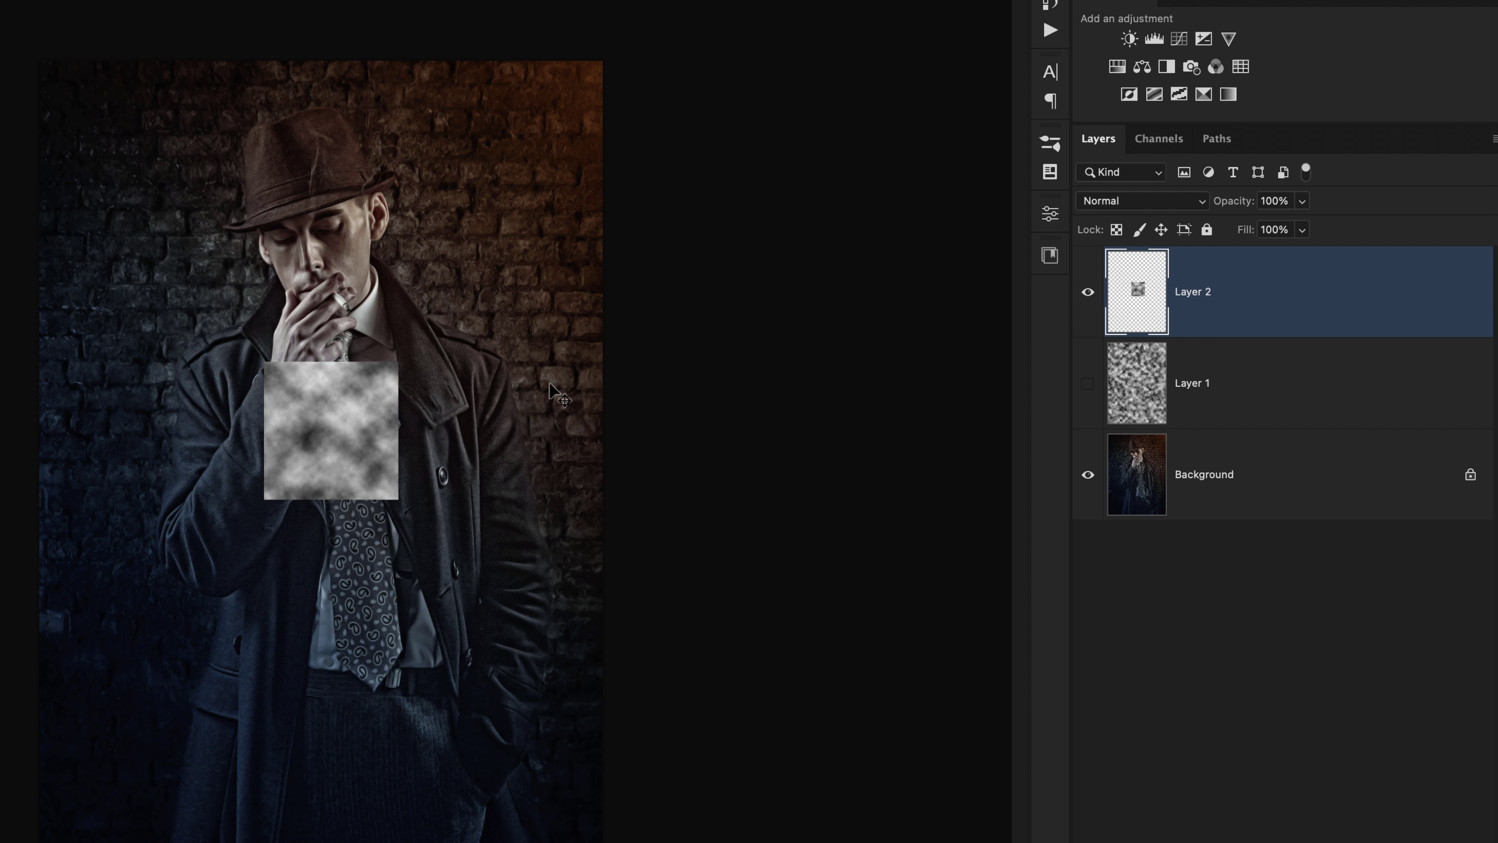
click(1129, 392)
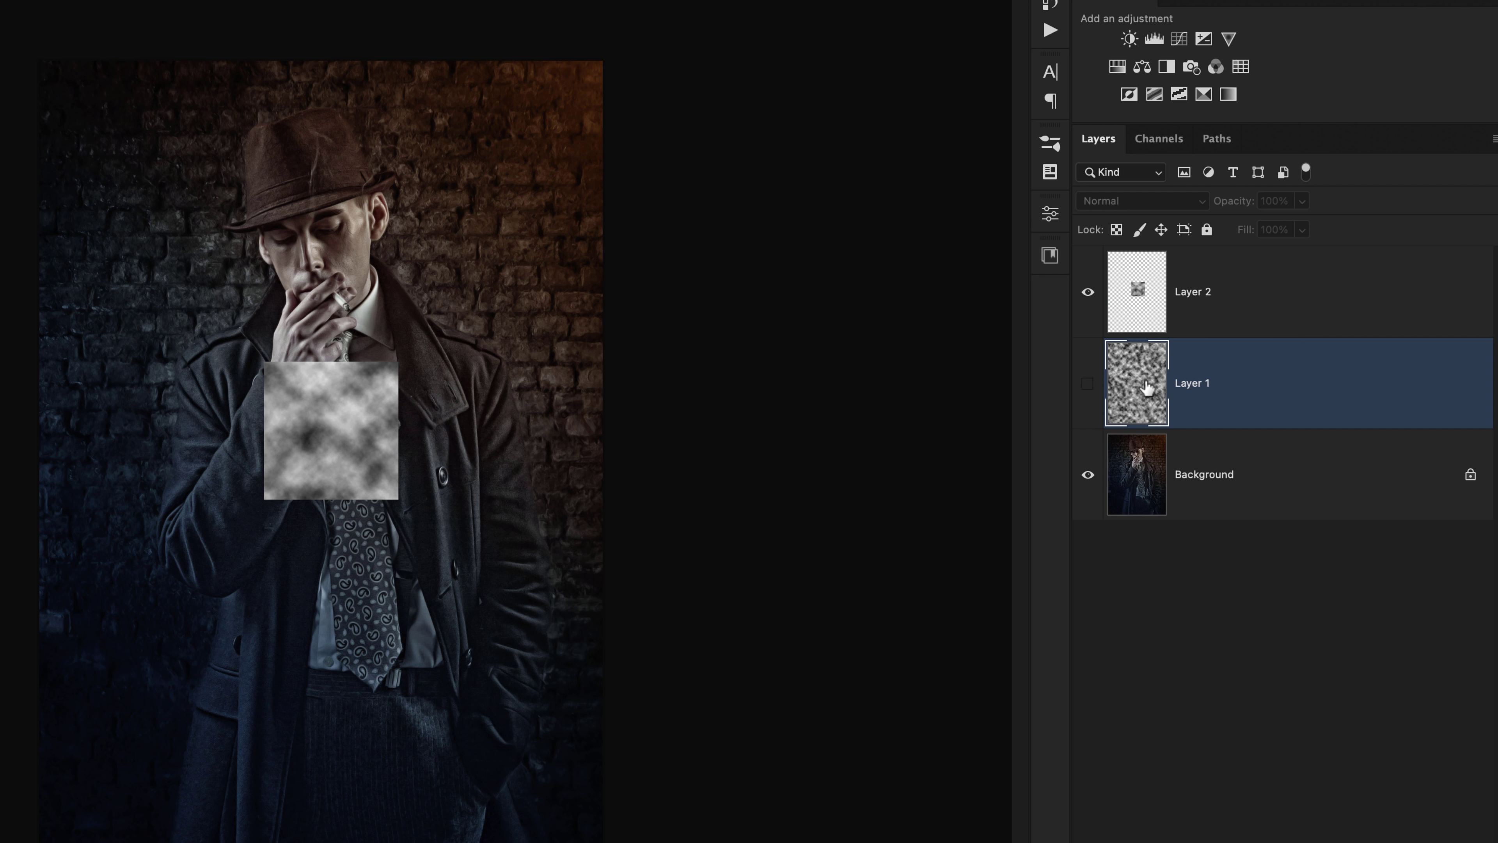
key(Delete)
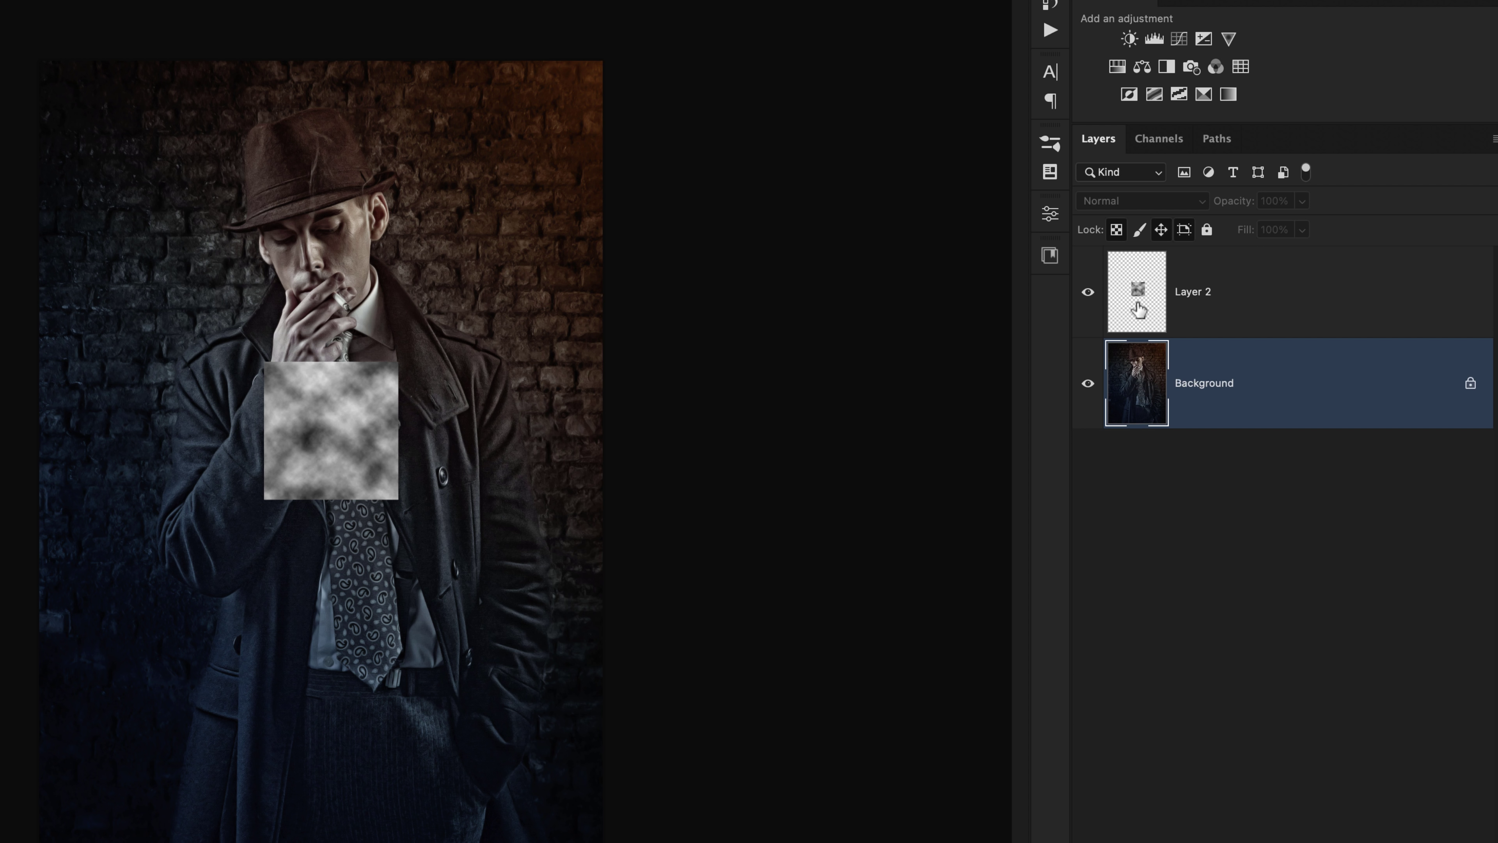
Step: Free Transform Layer 2's cloud square, scaling it up to cover the whole portrait
click(1142, 320)
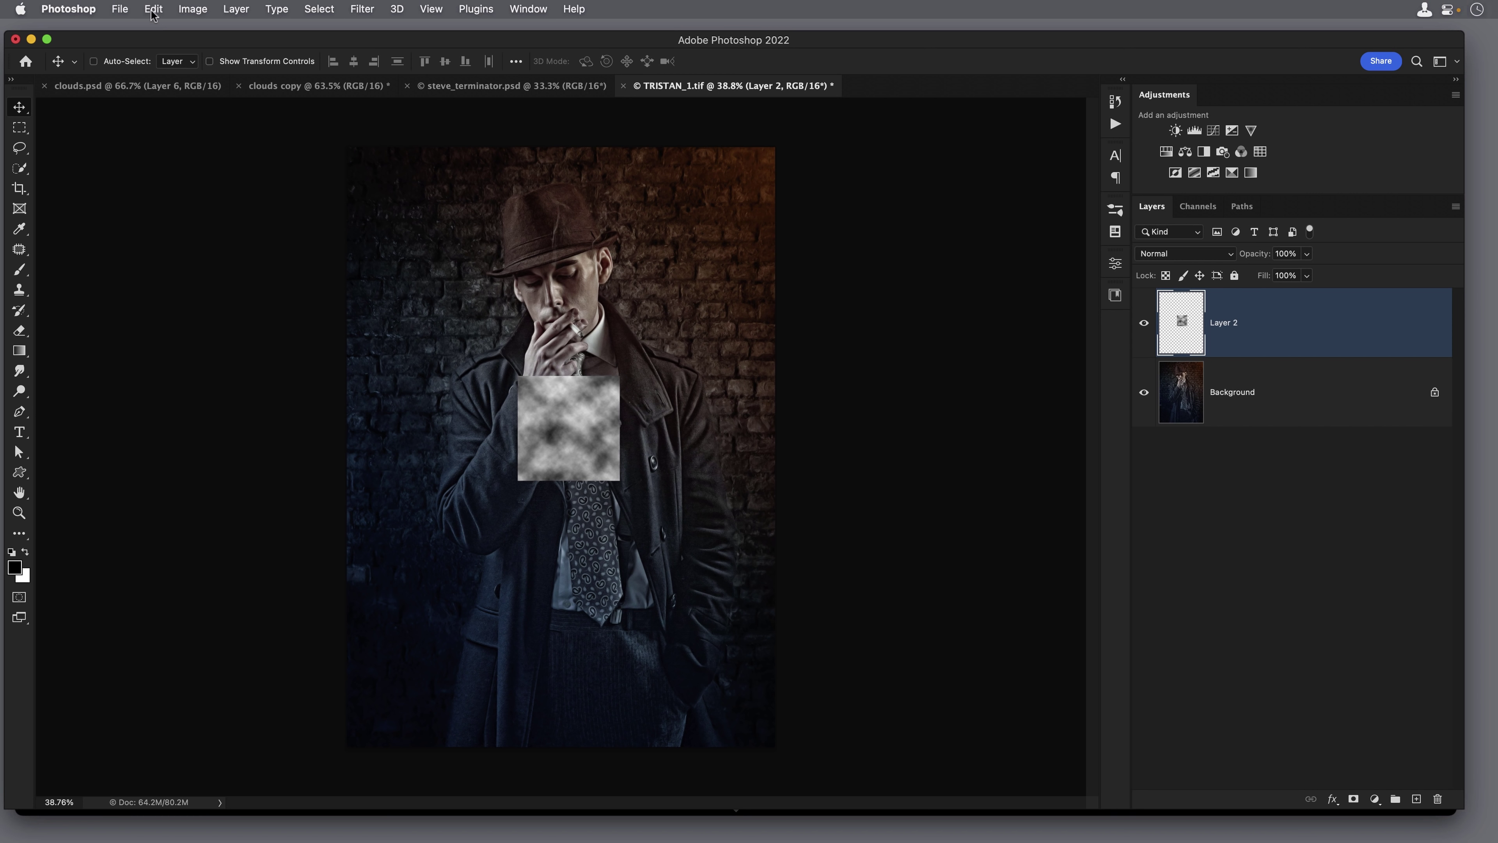
click(153, 9)
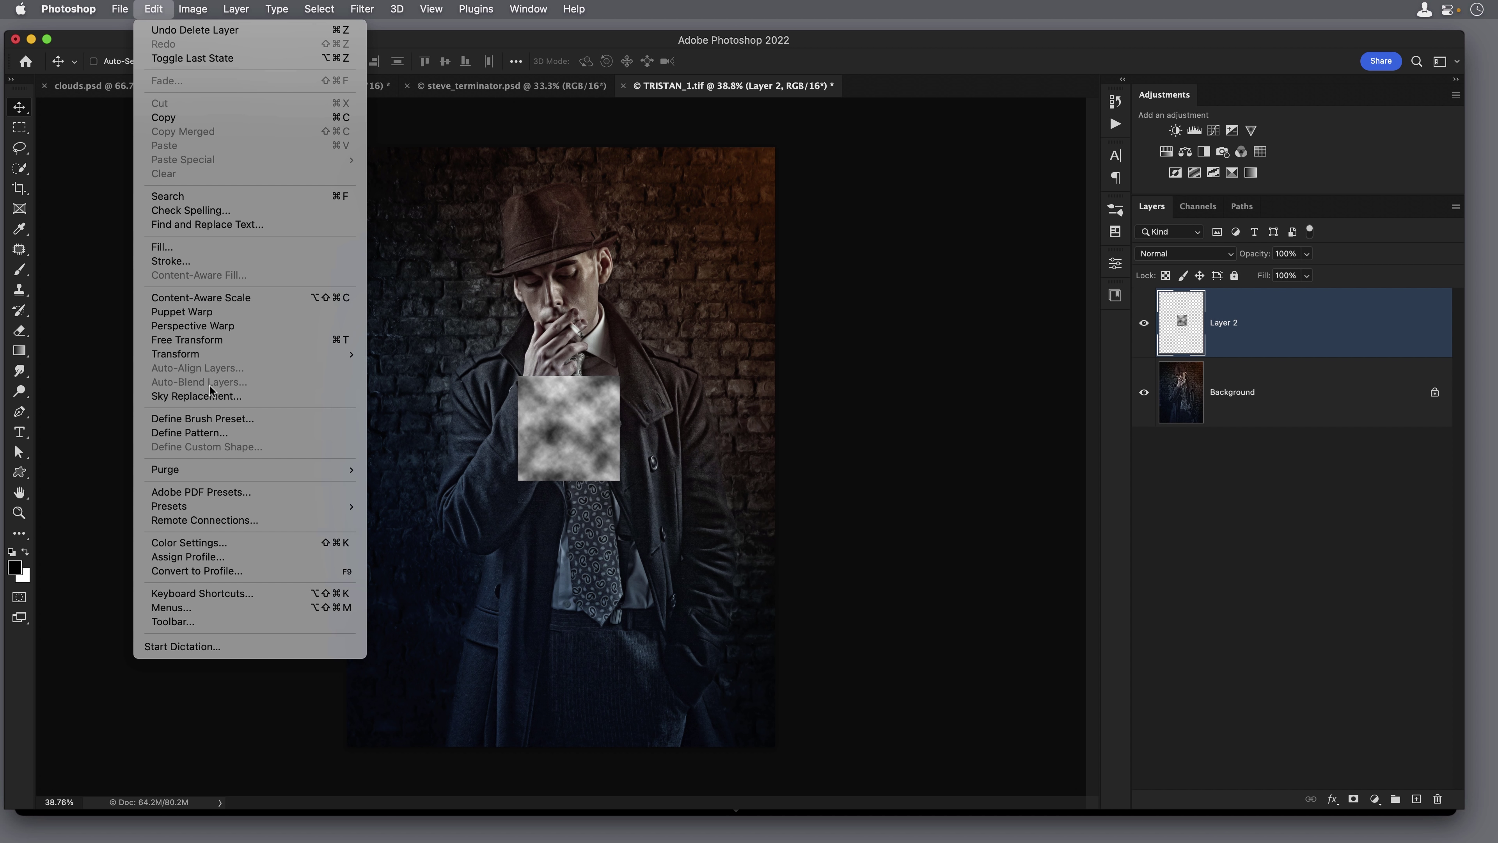
click(199, 341)
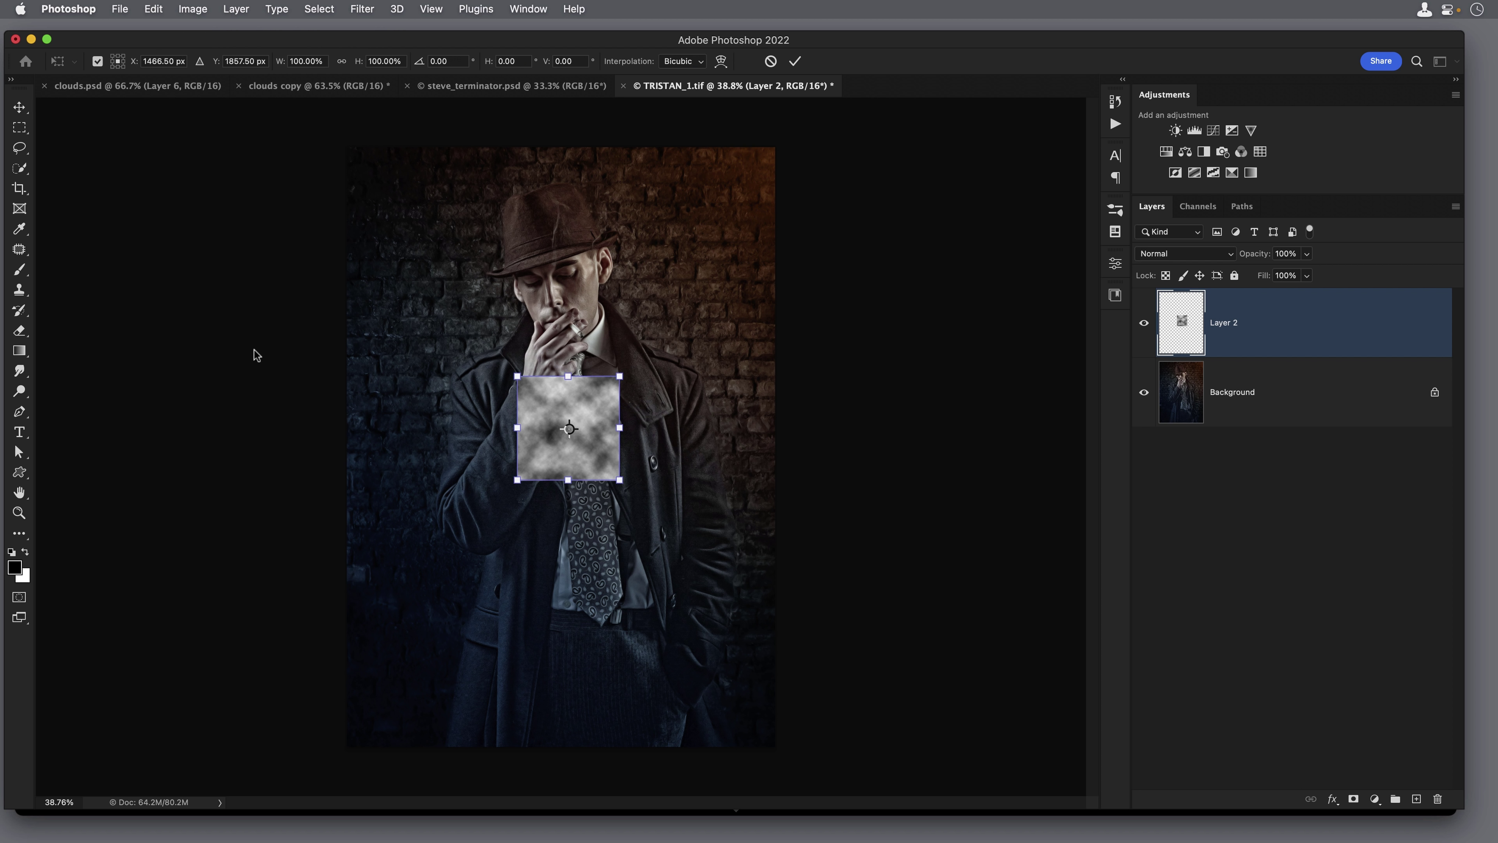
scroll(572, 479, down, 3)
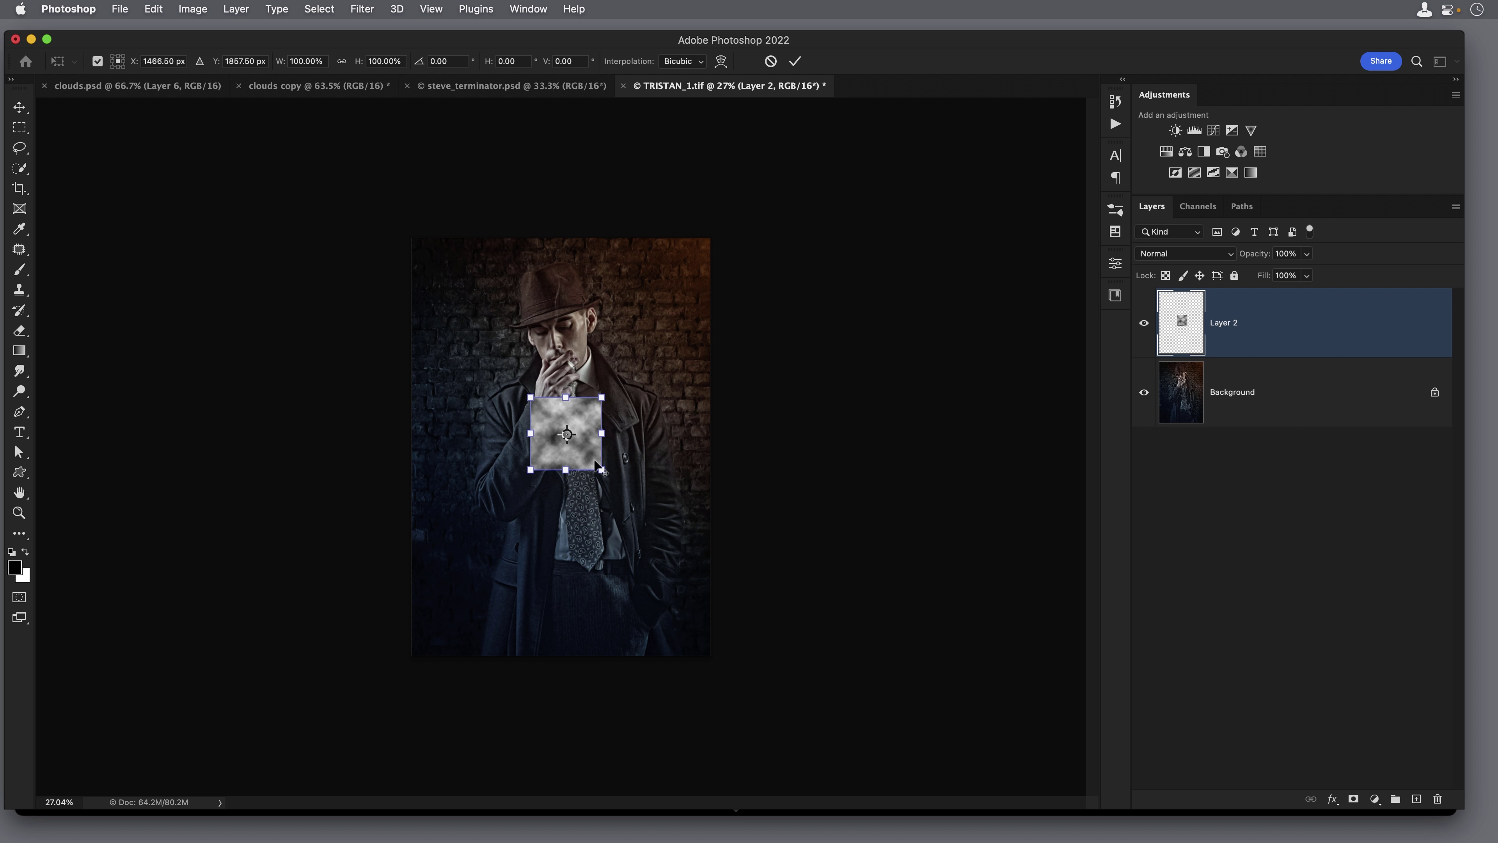
drag(531, 400, 121, 87)
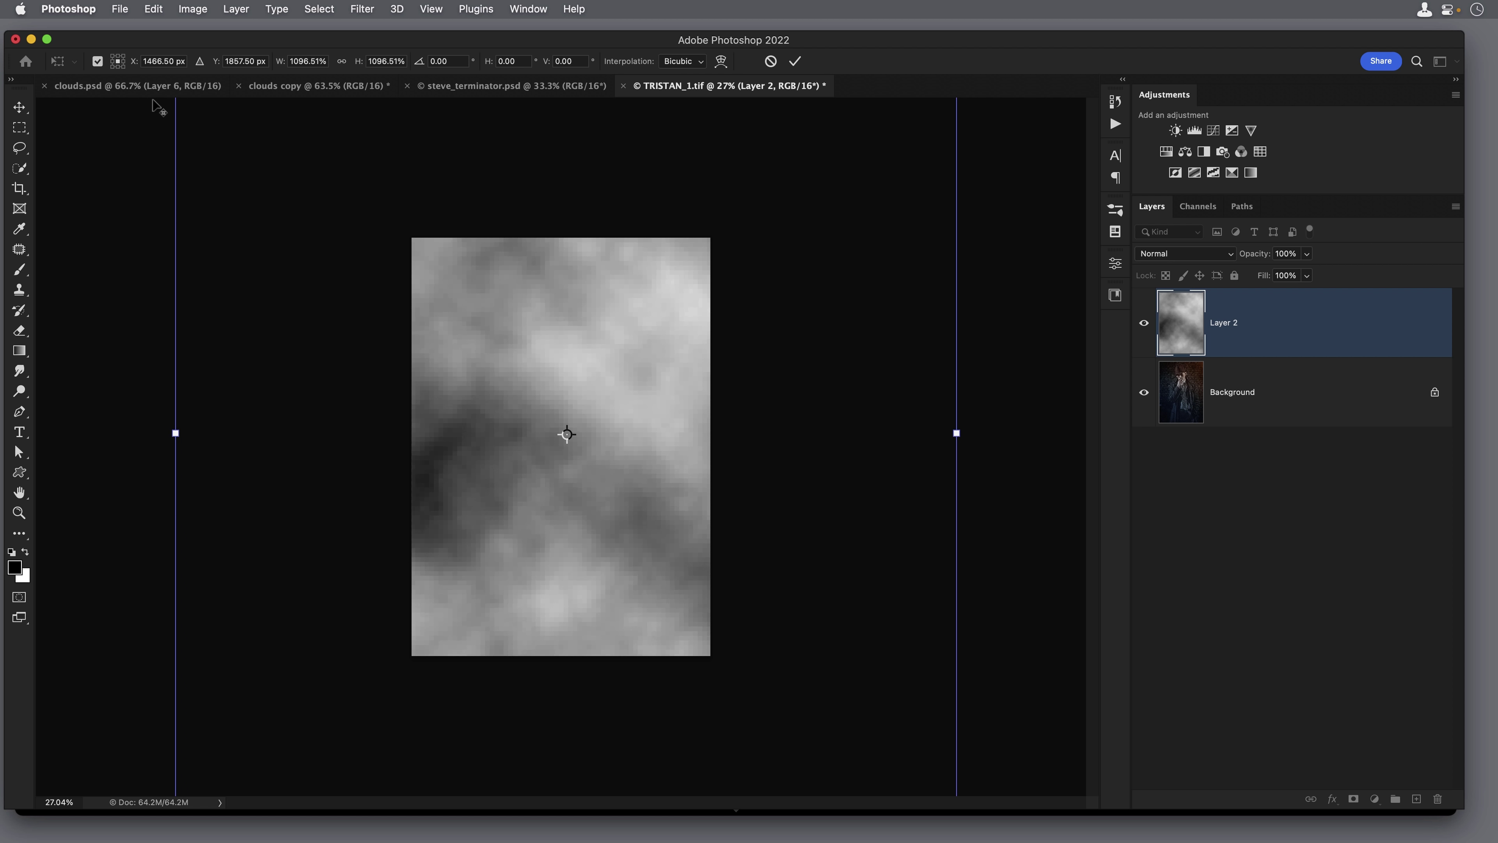
key(Return)
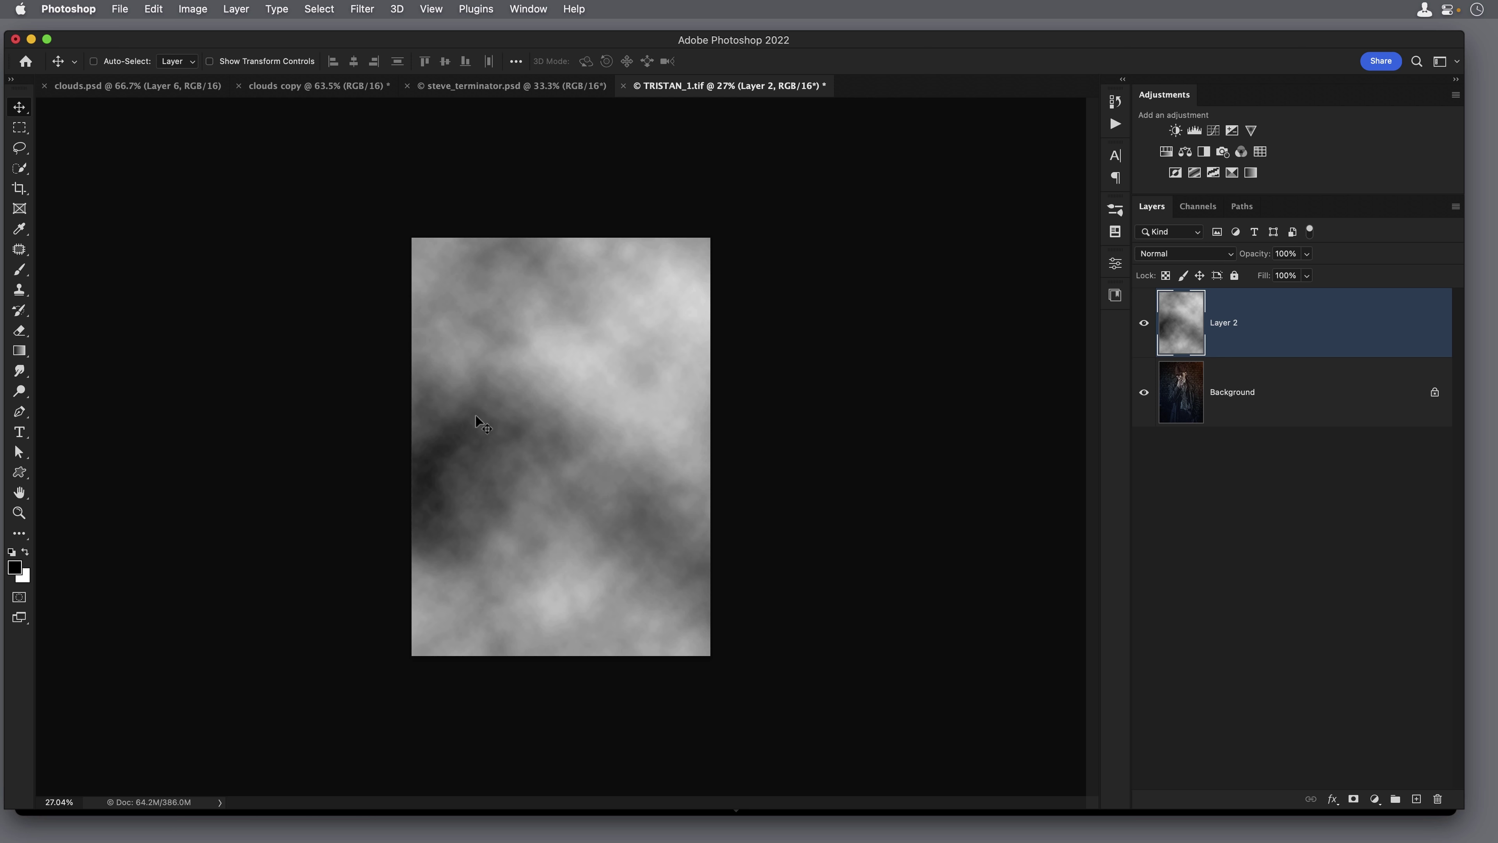
scroll(573, 457, up, 2)
scroll(574, 457, up, 1)
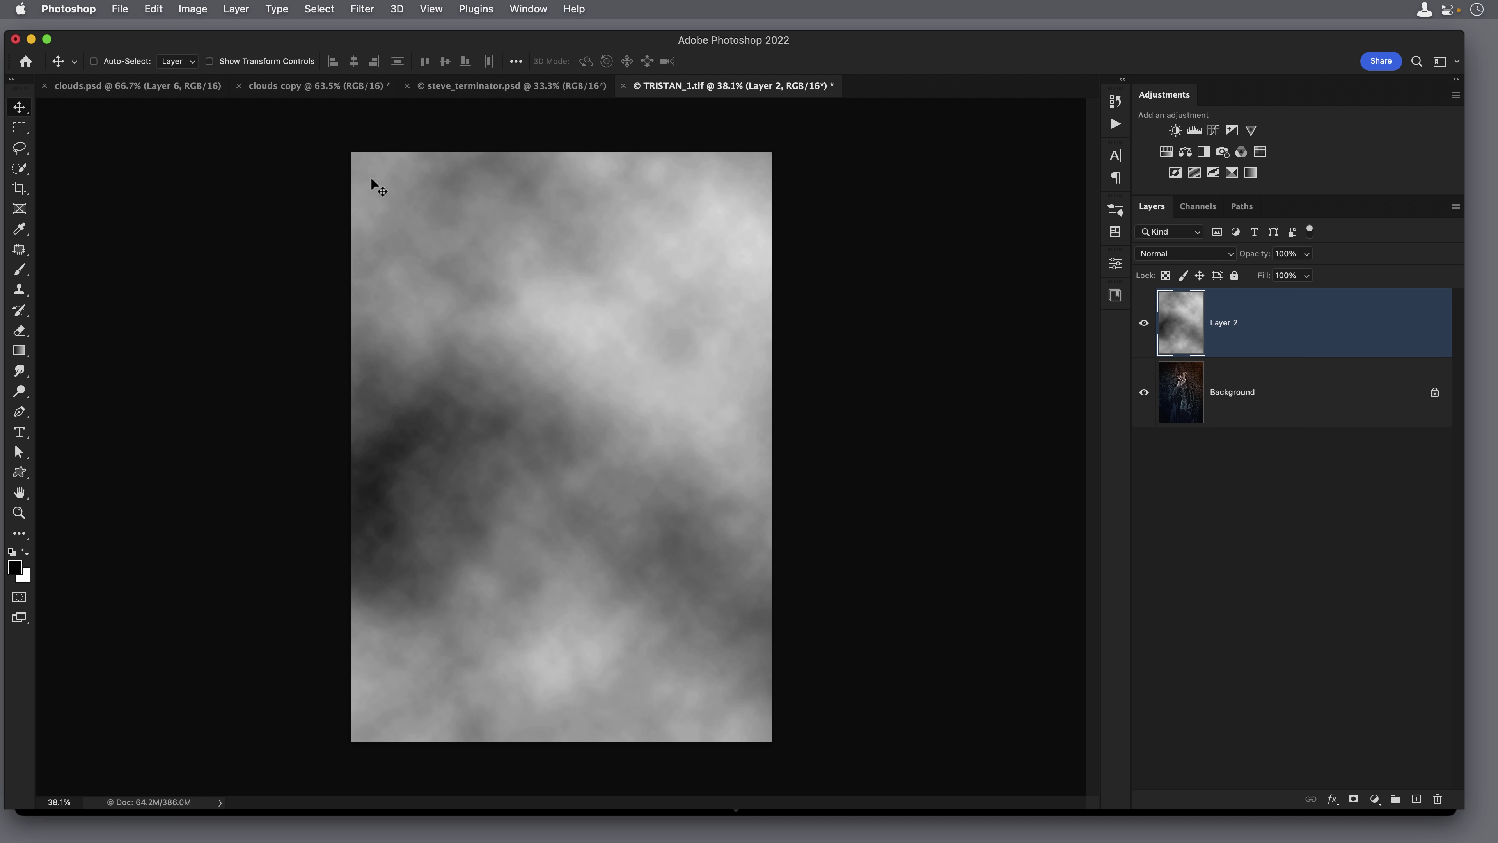
Step: Apply Levels with input values 16, 0.78 and 210 to Layer 2's clouds
click(192, 7)
mouse_move(298, 54)
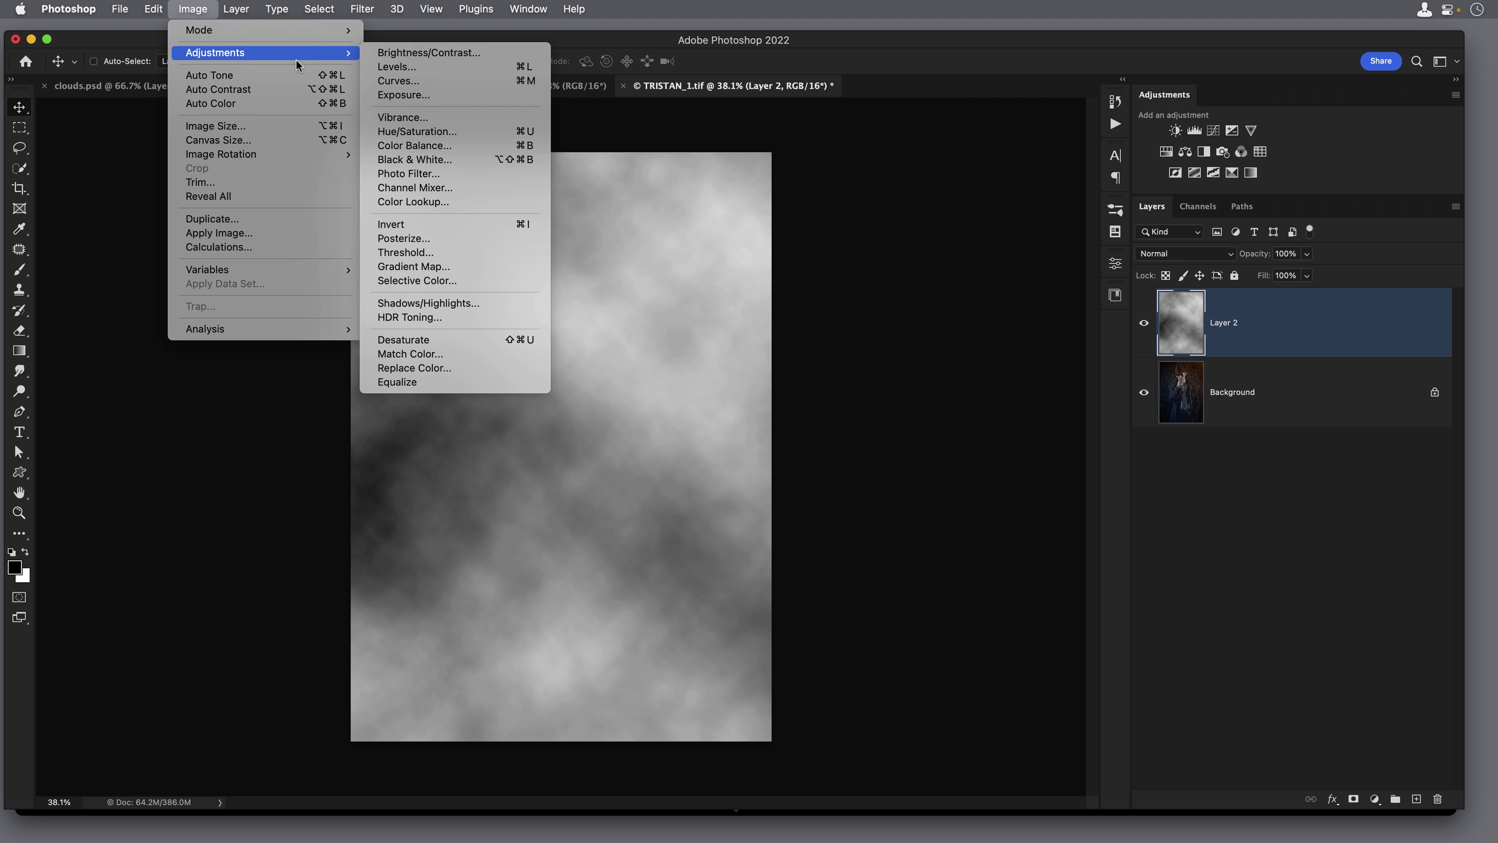
click(400, 68)
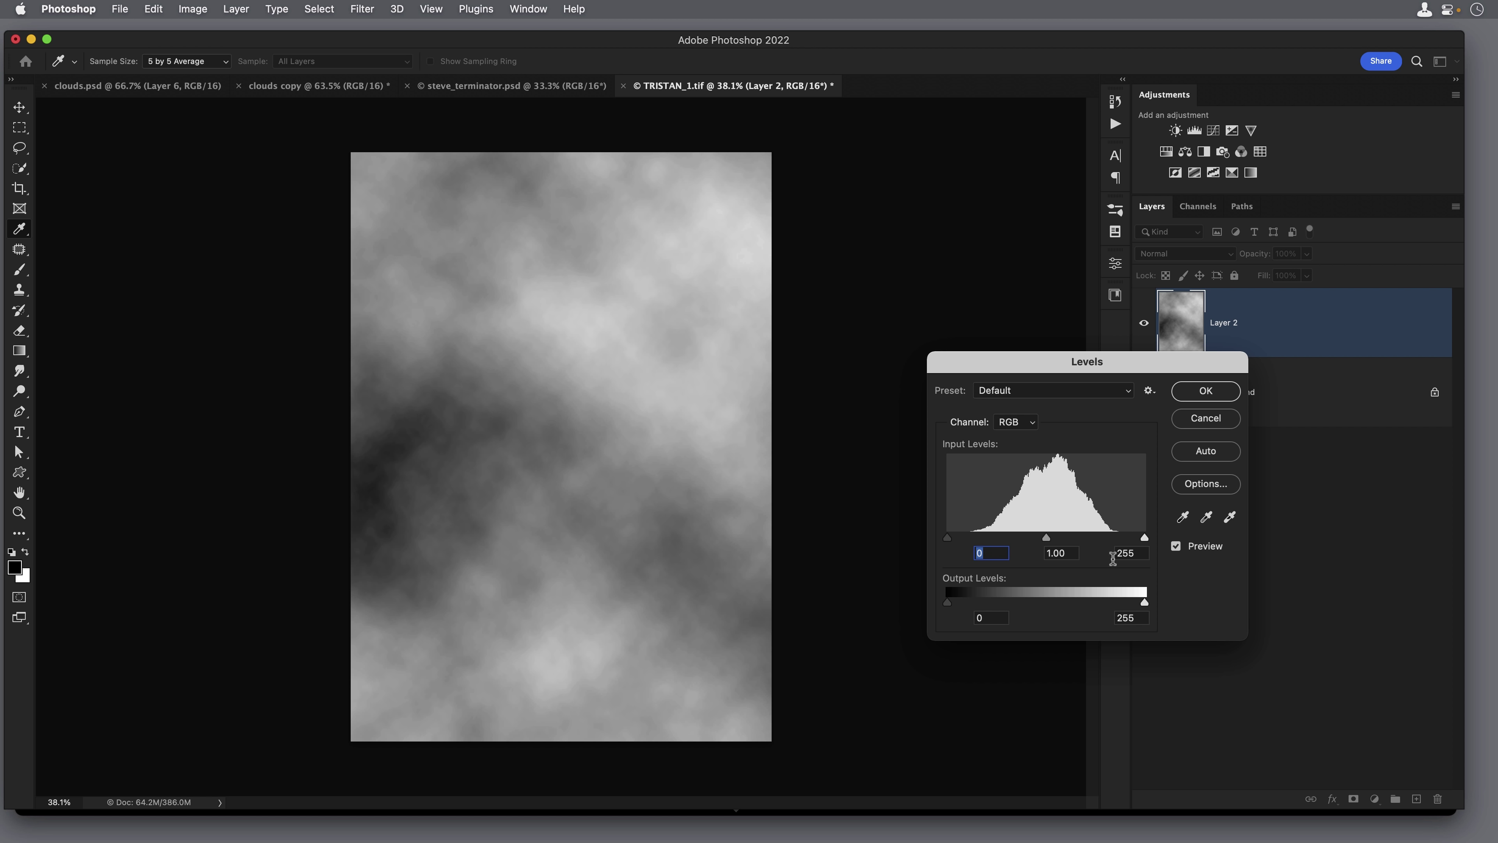
drag(1144, 538, 1110, 538)
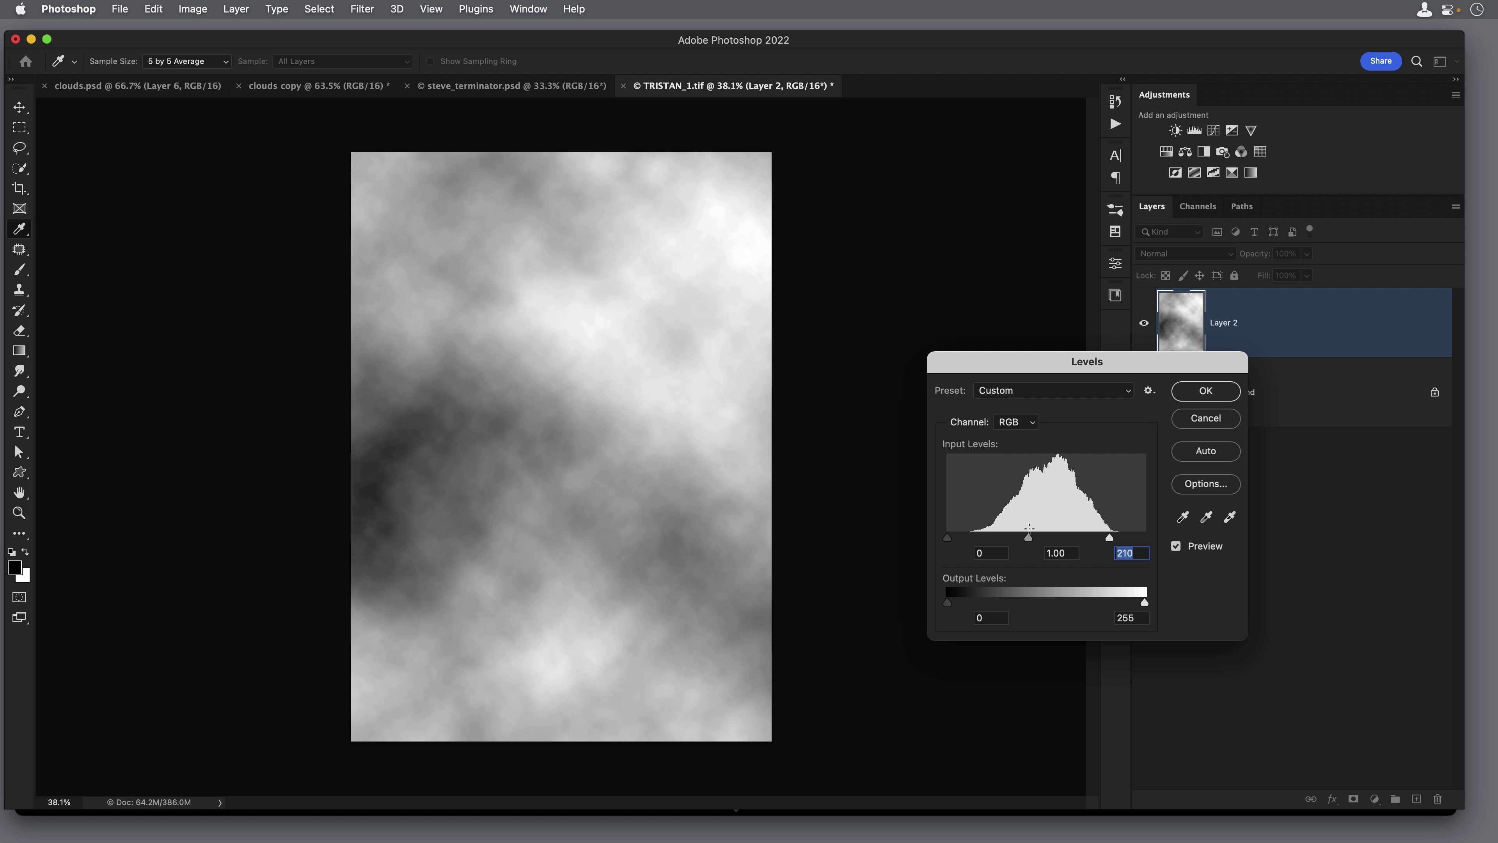
drag(951, 538, 1042, 537)
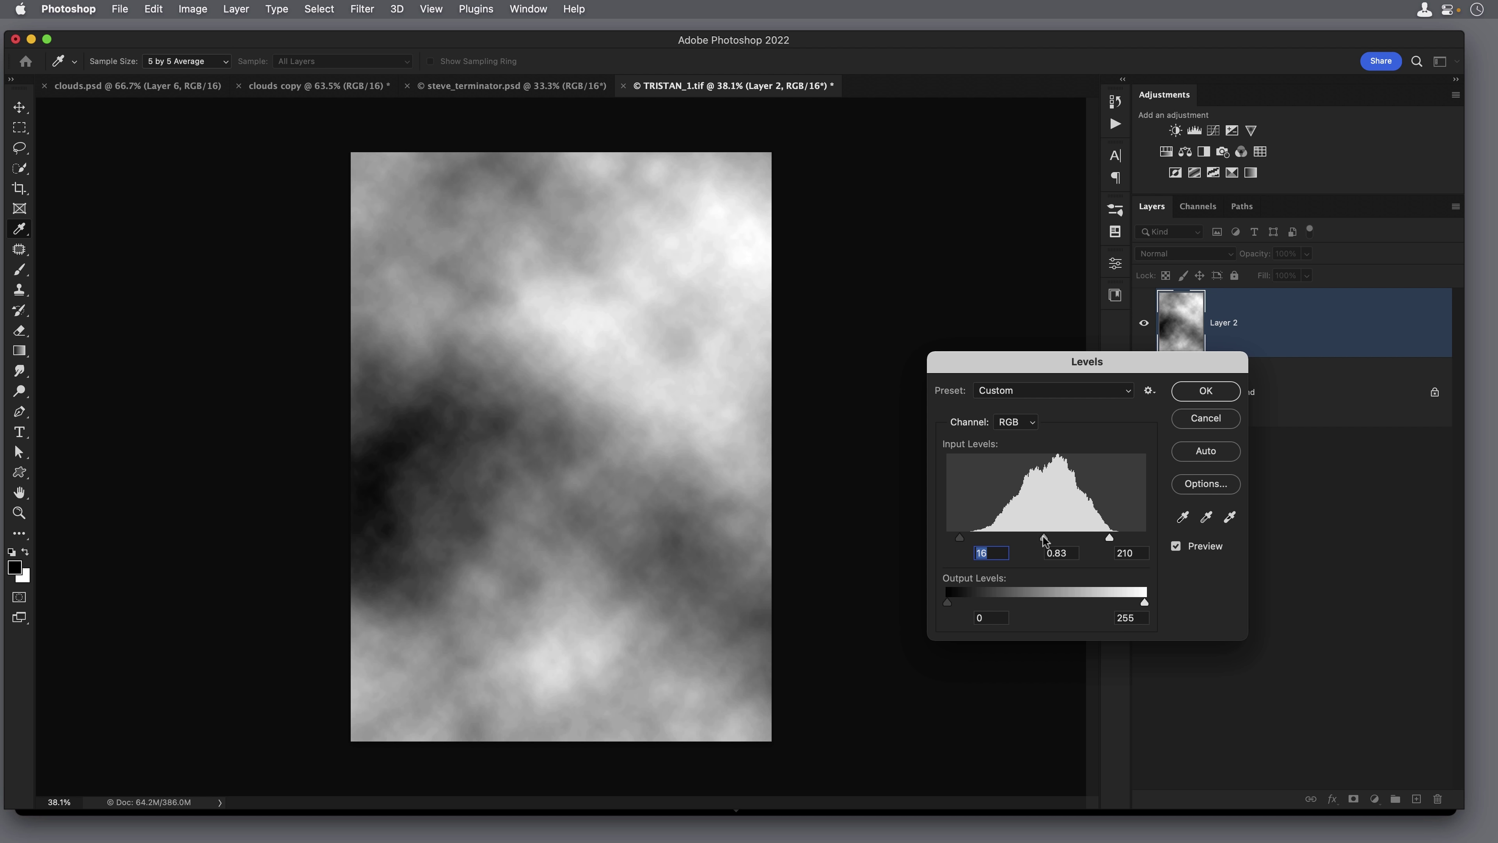
click(1048, 537)
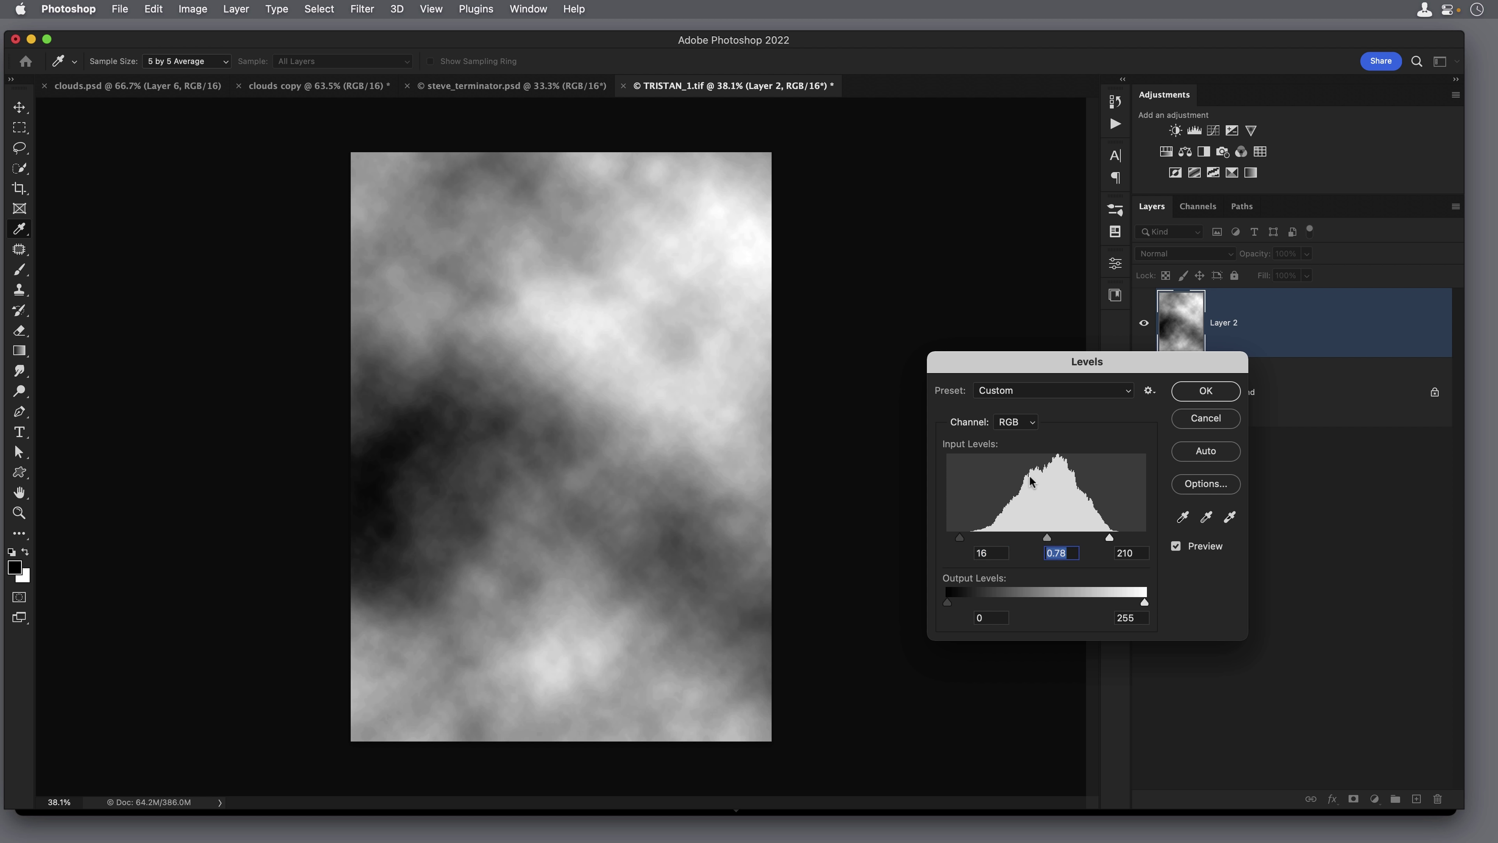
click(1204, 391)
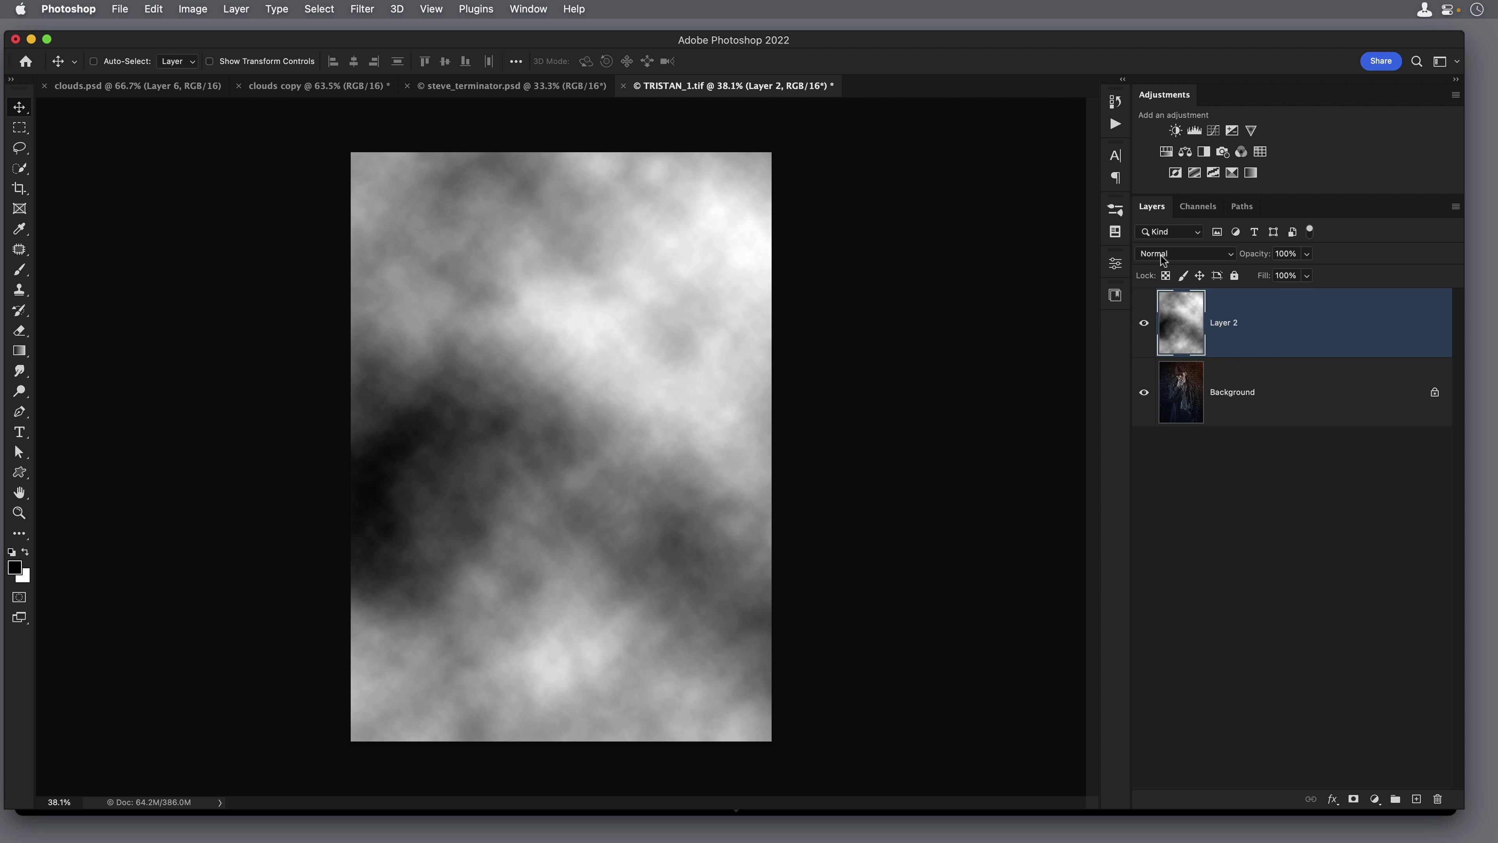
Step: Set the cloud layer to Screen blend mode at 50% opacity
drag(1257, 261, 1222, 252)
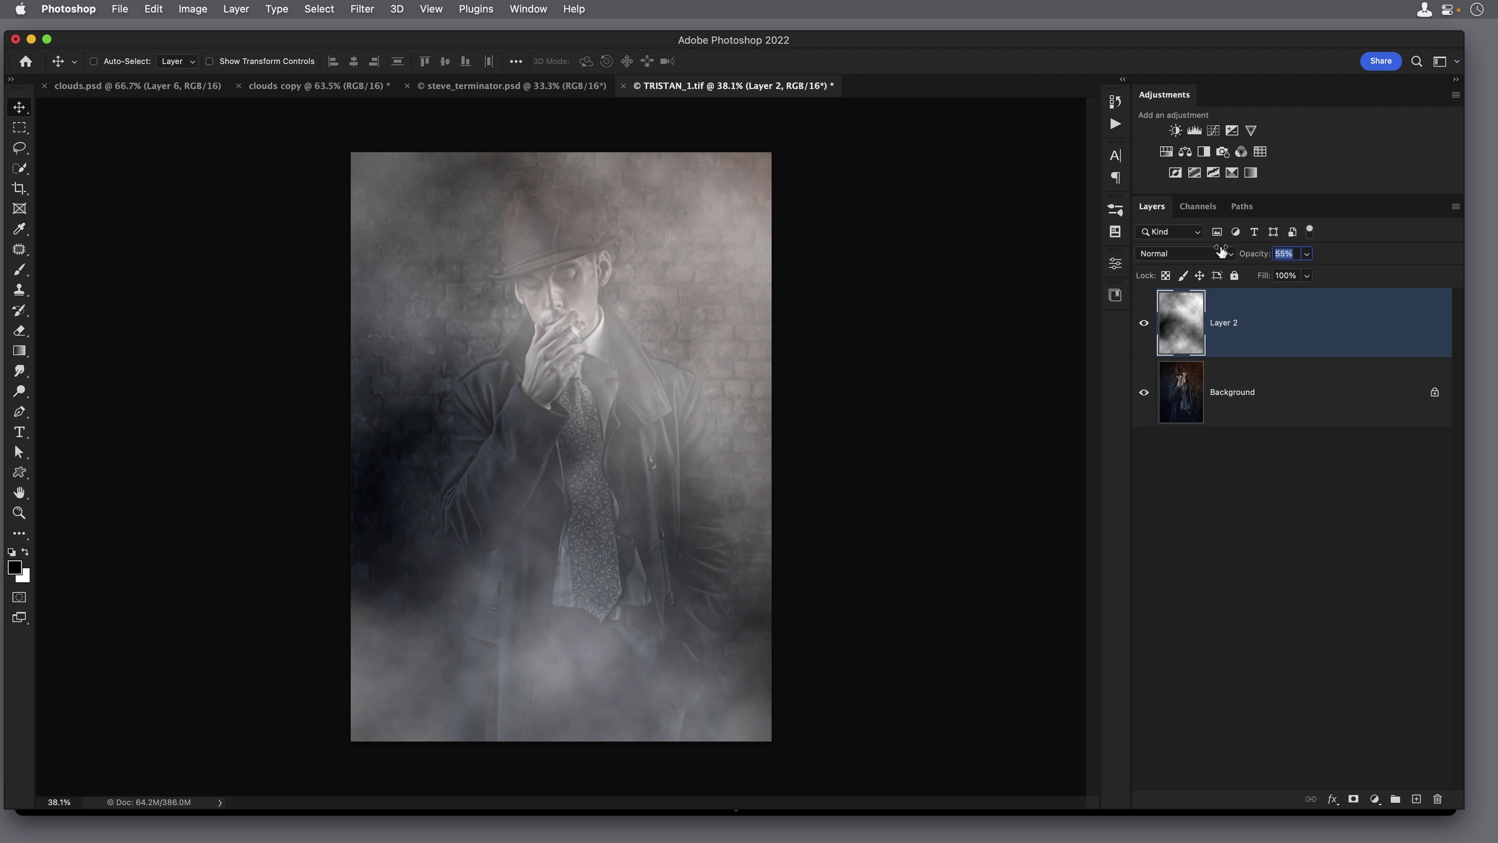
text(100)
key(Return)
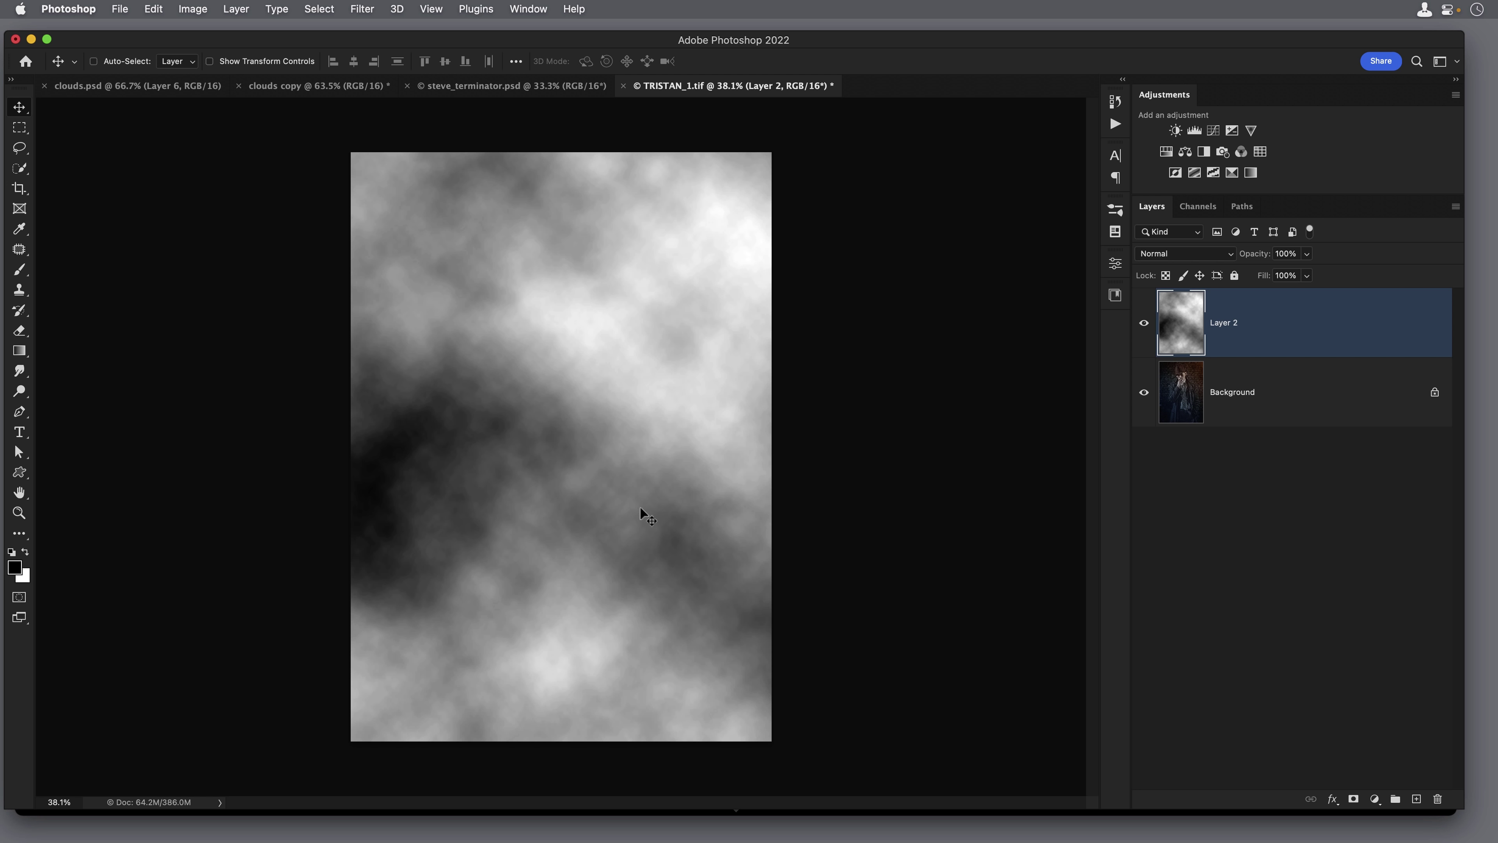
click(1189, 256)
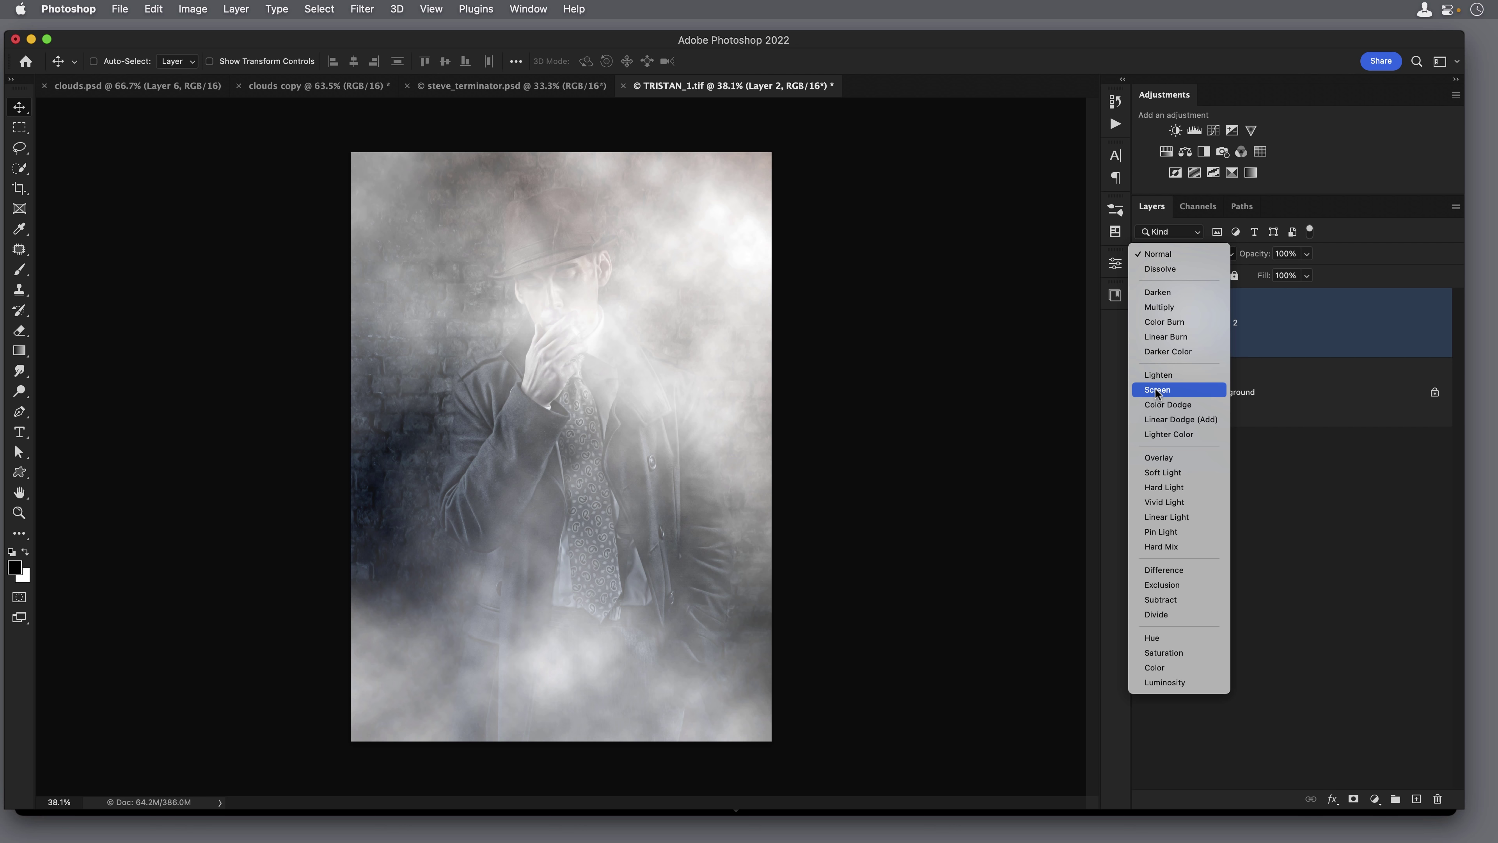
click(1157, 391)
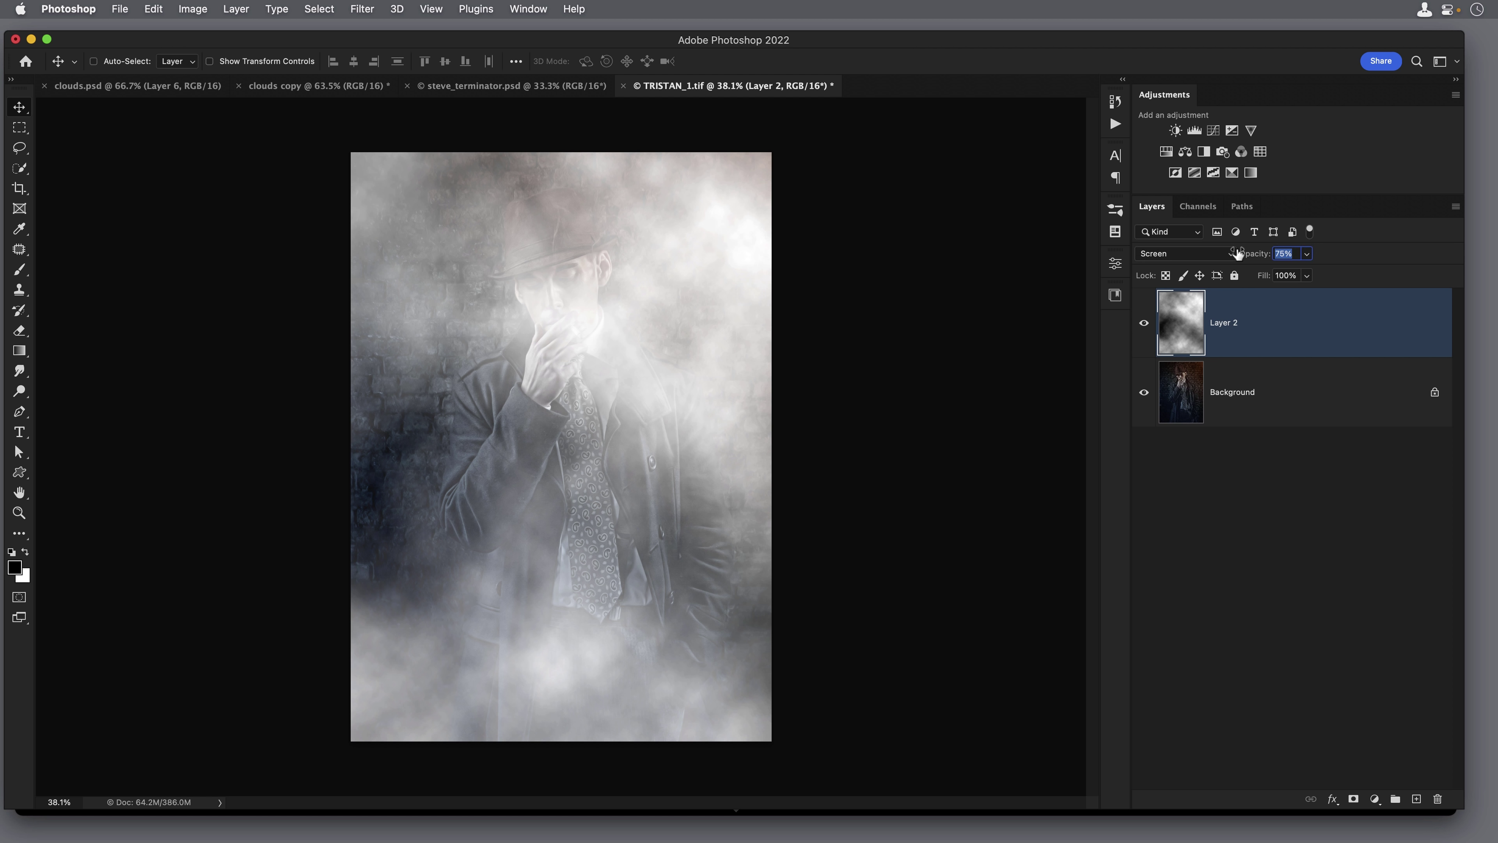
drag(1237, 253, 1222, 251)
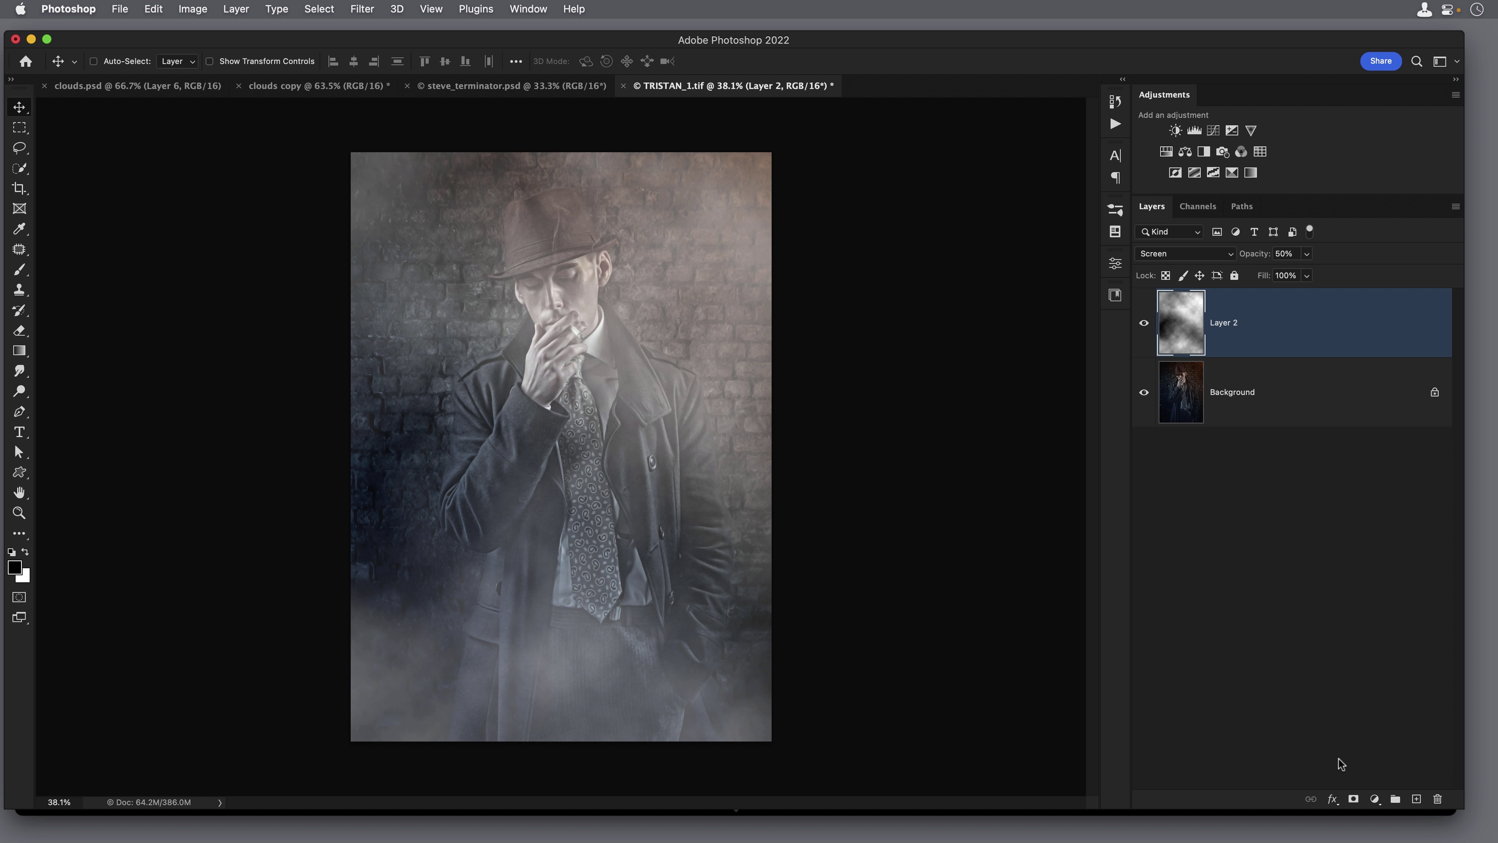
Step: Add a layer mask at 40% opacity and paint out clouds over the top and left wall with a 1700 brush
click(1353, 800)
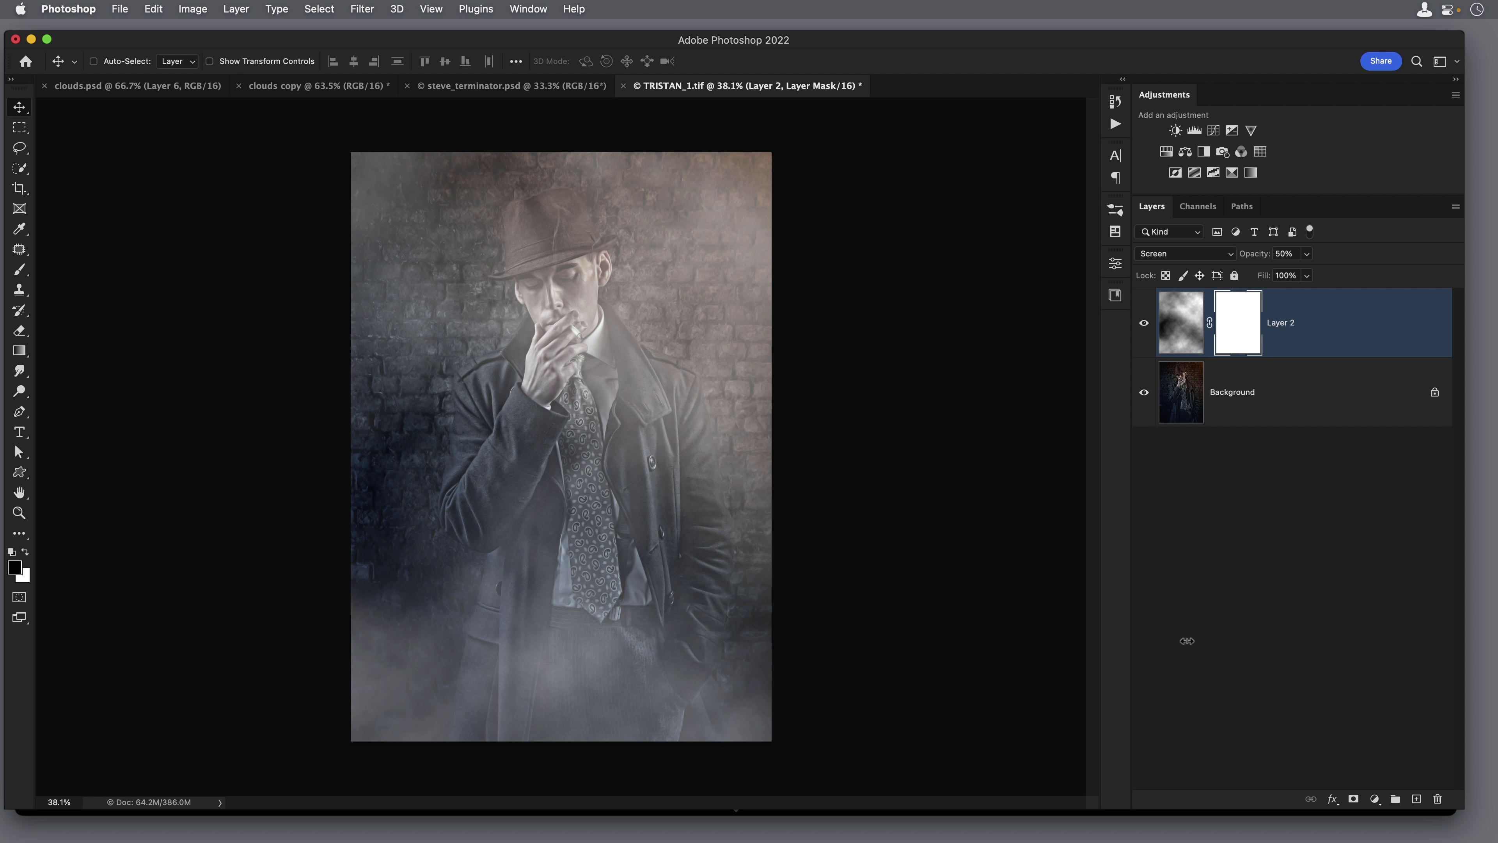
key(4)
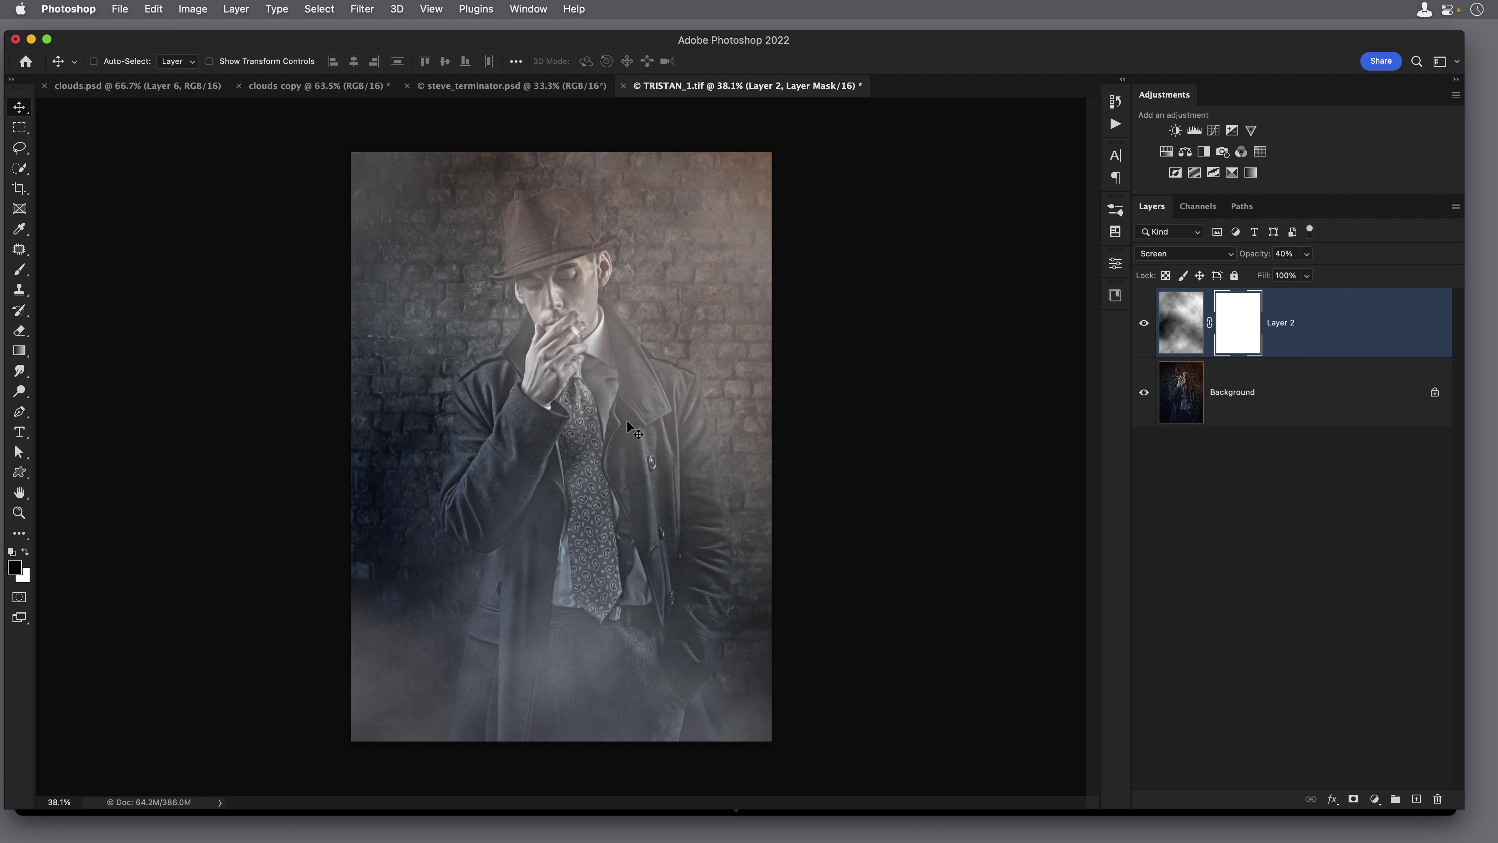
key(b)
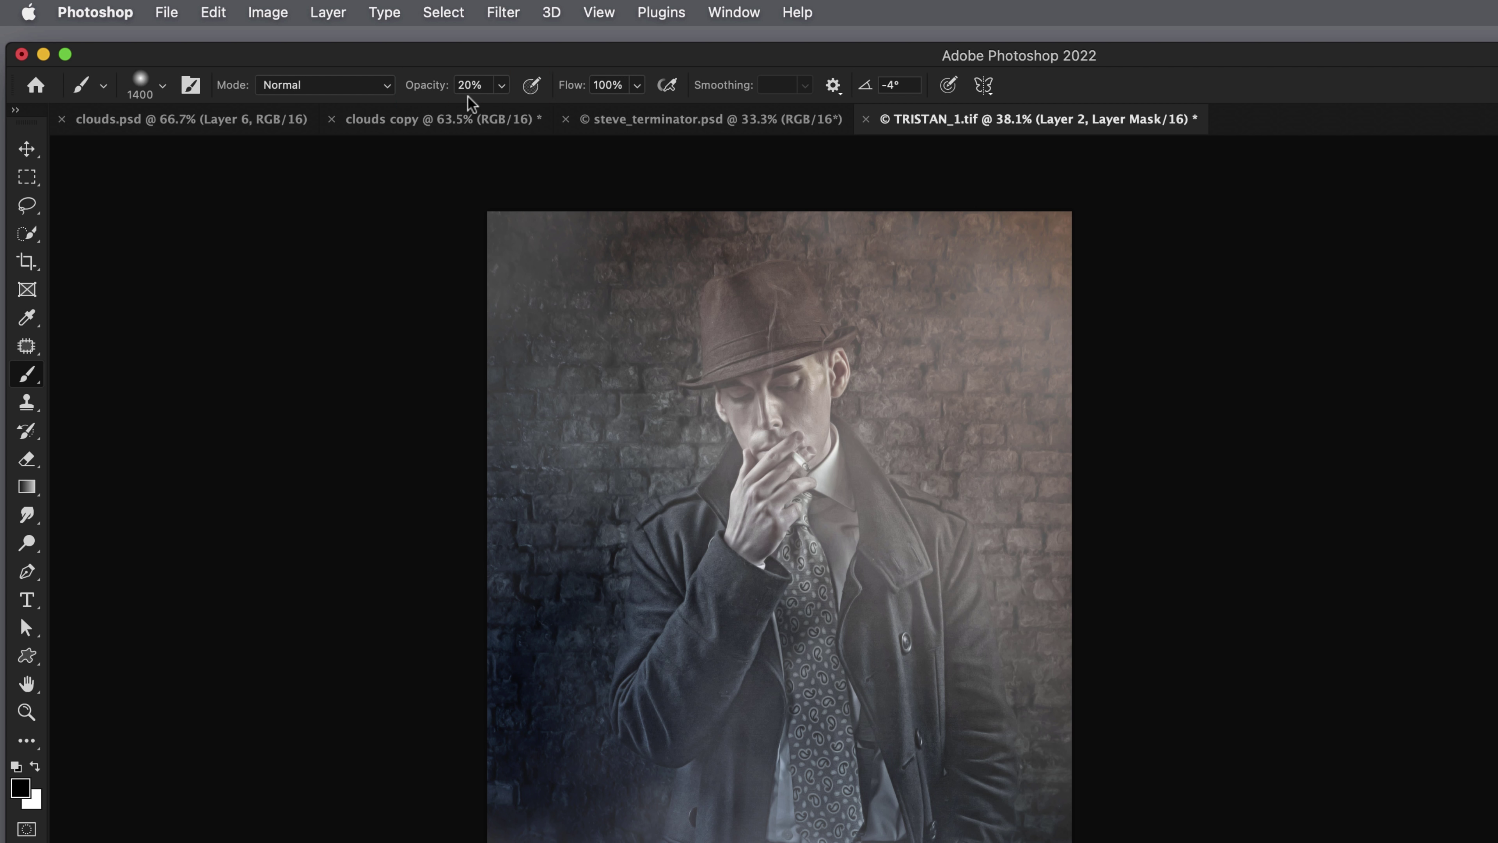
key(bracketright)
key(bracketright)
key(bracketright)
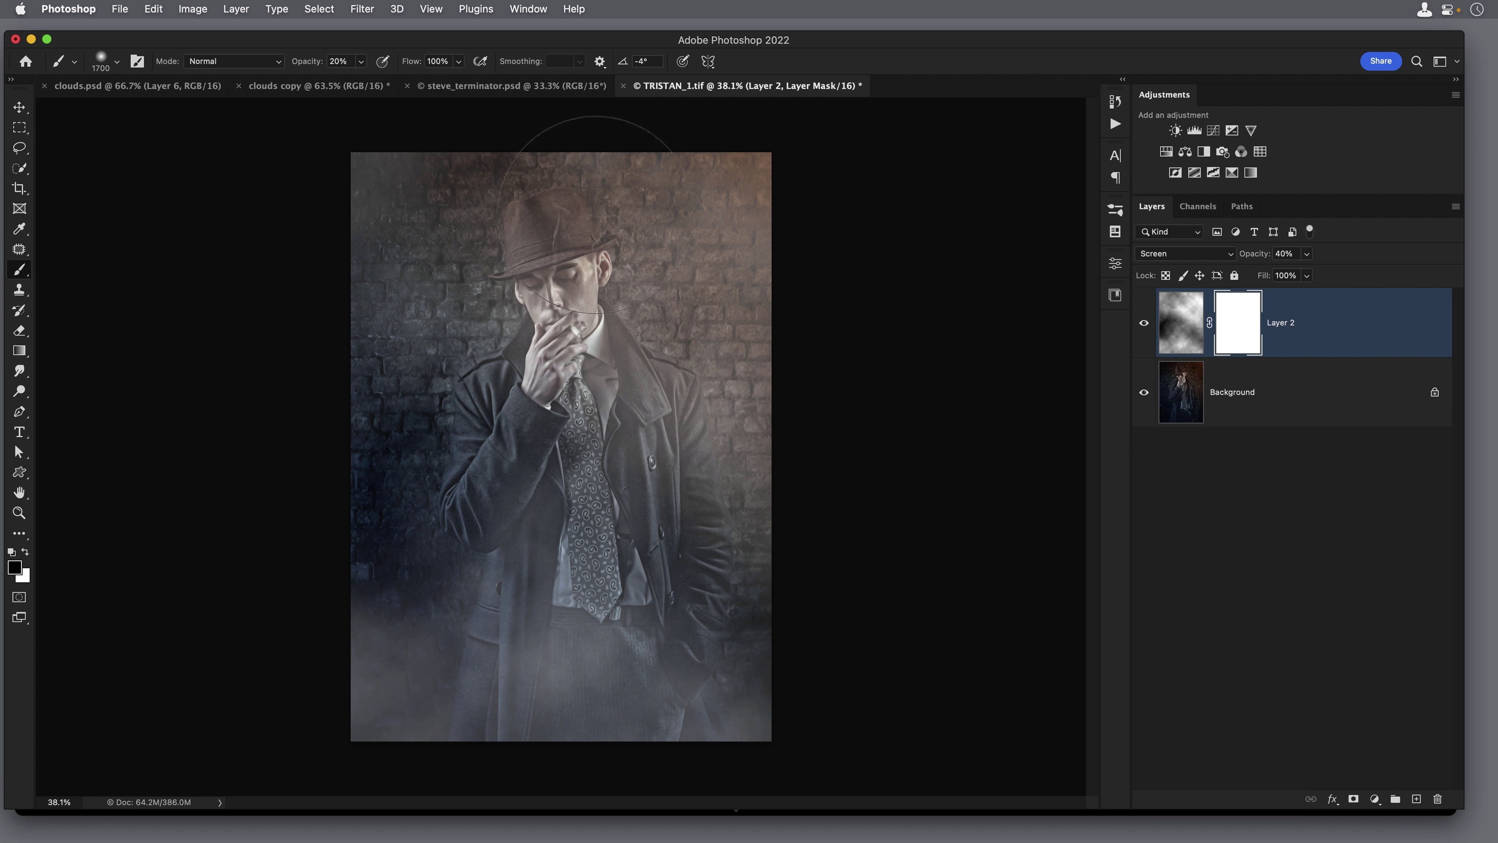
mouse_move(317, 395)
mouse_down()
mouse_move(472, 307)
mouse_move(643, 280)
mouse_up()
mouse_move(672, 407)
mouse_down()
mouse_move(496, 444)
mouse_move(464, 273)
mouse_move(507, 260)
mouse_move(696, 283)
mouse_move(649, 384)
mouse_move(661, 479)
mouse_move(434, 472)
mouse_move(556, 302)
mouse_move(465, 263)
mouse_move(599, 280)
mouse_move(525, 330)
mouse_move(418, 501)
mouse_move(372, 545)
mouse_up()
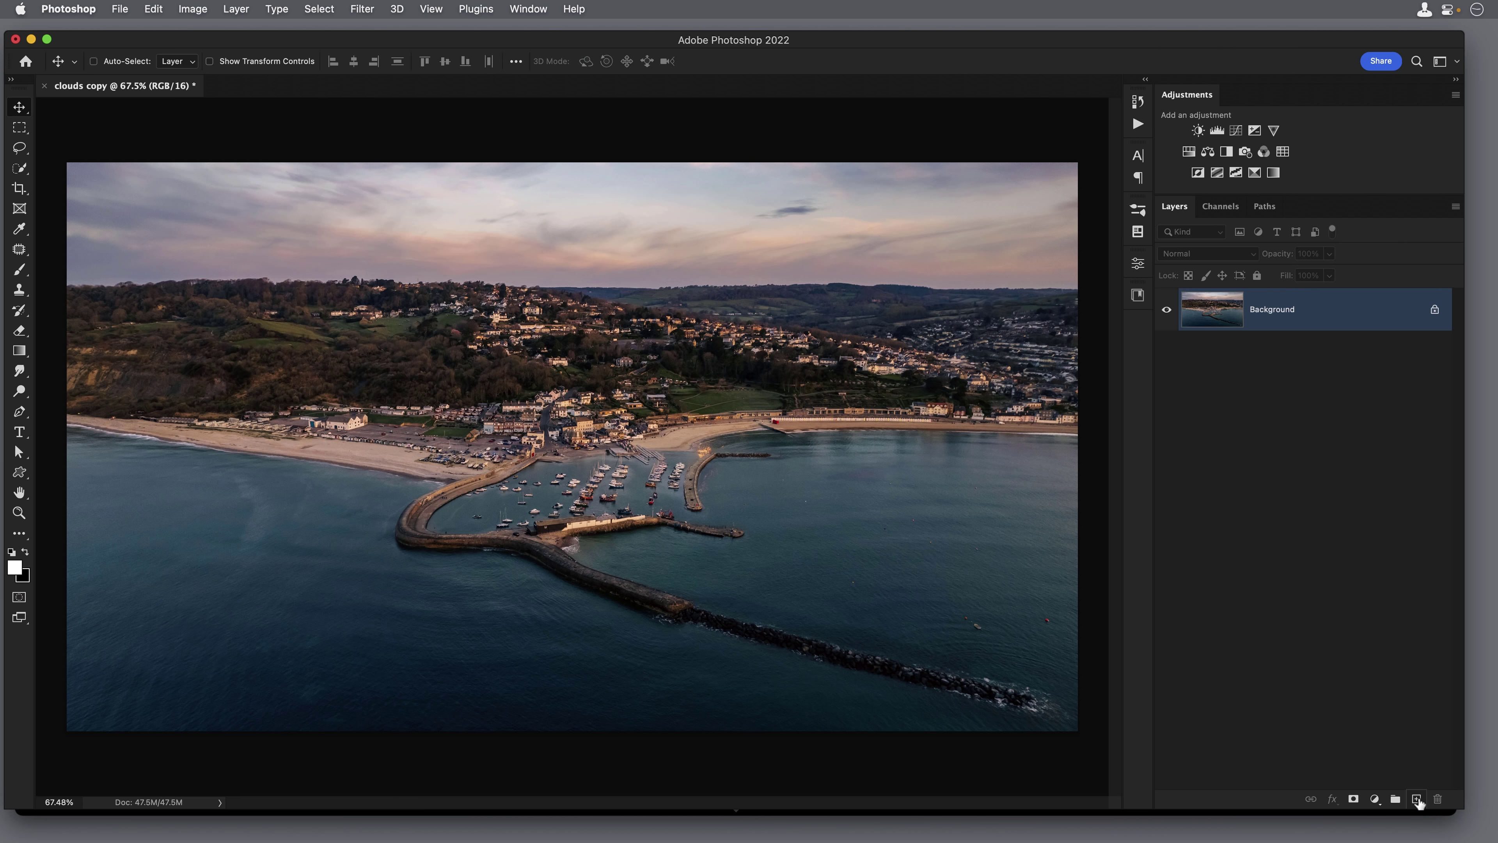
Step: Add a new layer above the harbour photo and fill it with Render Clouds
click(1416, 798)
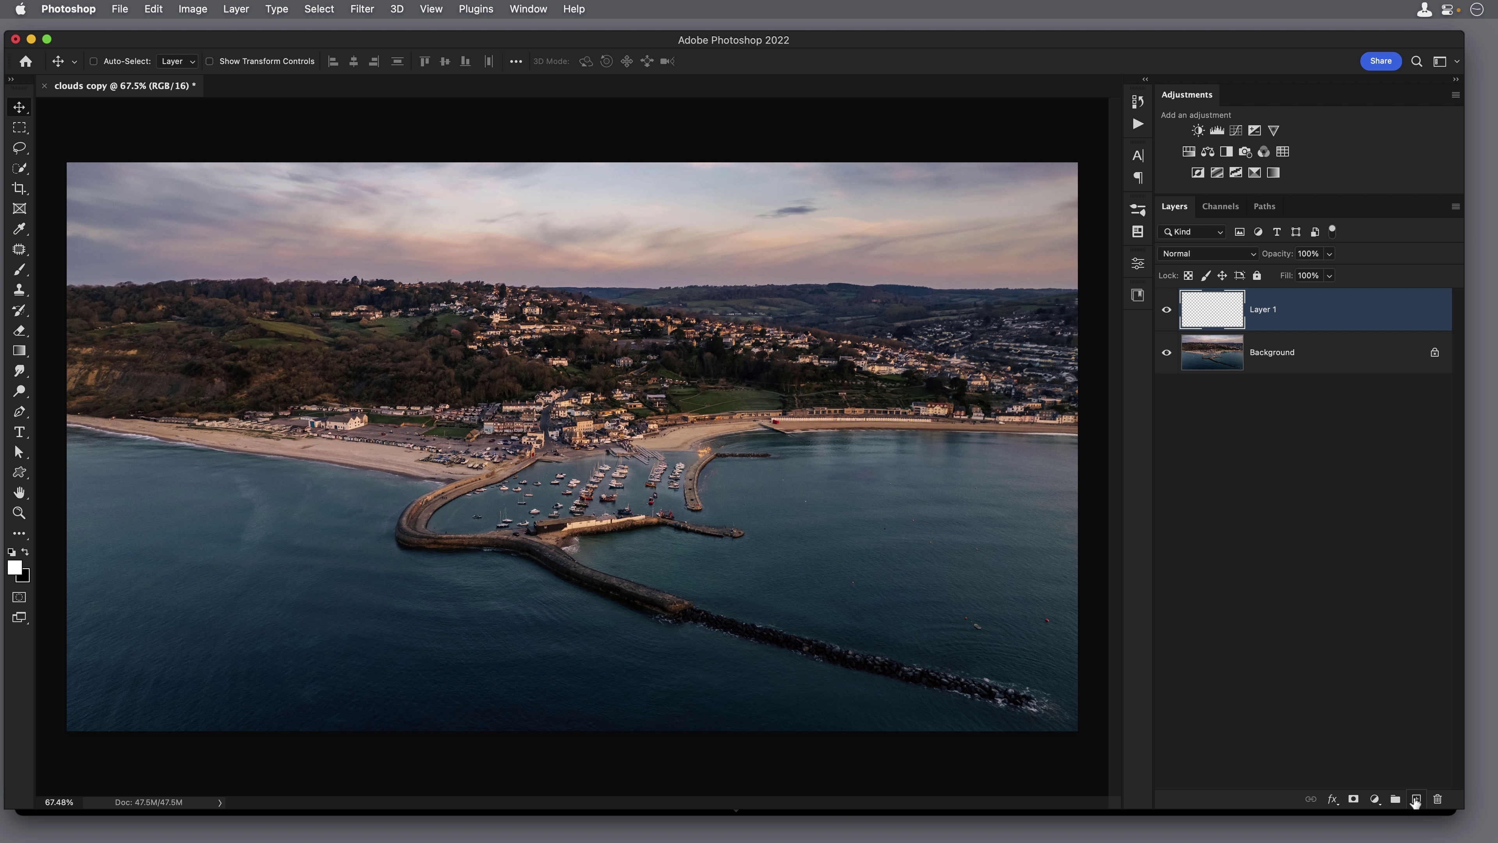
click(367, 12)
mouse_move(435, 281)
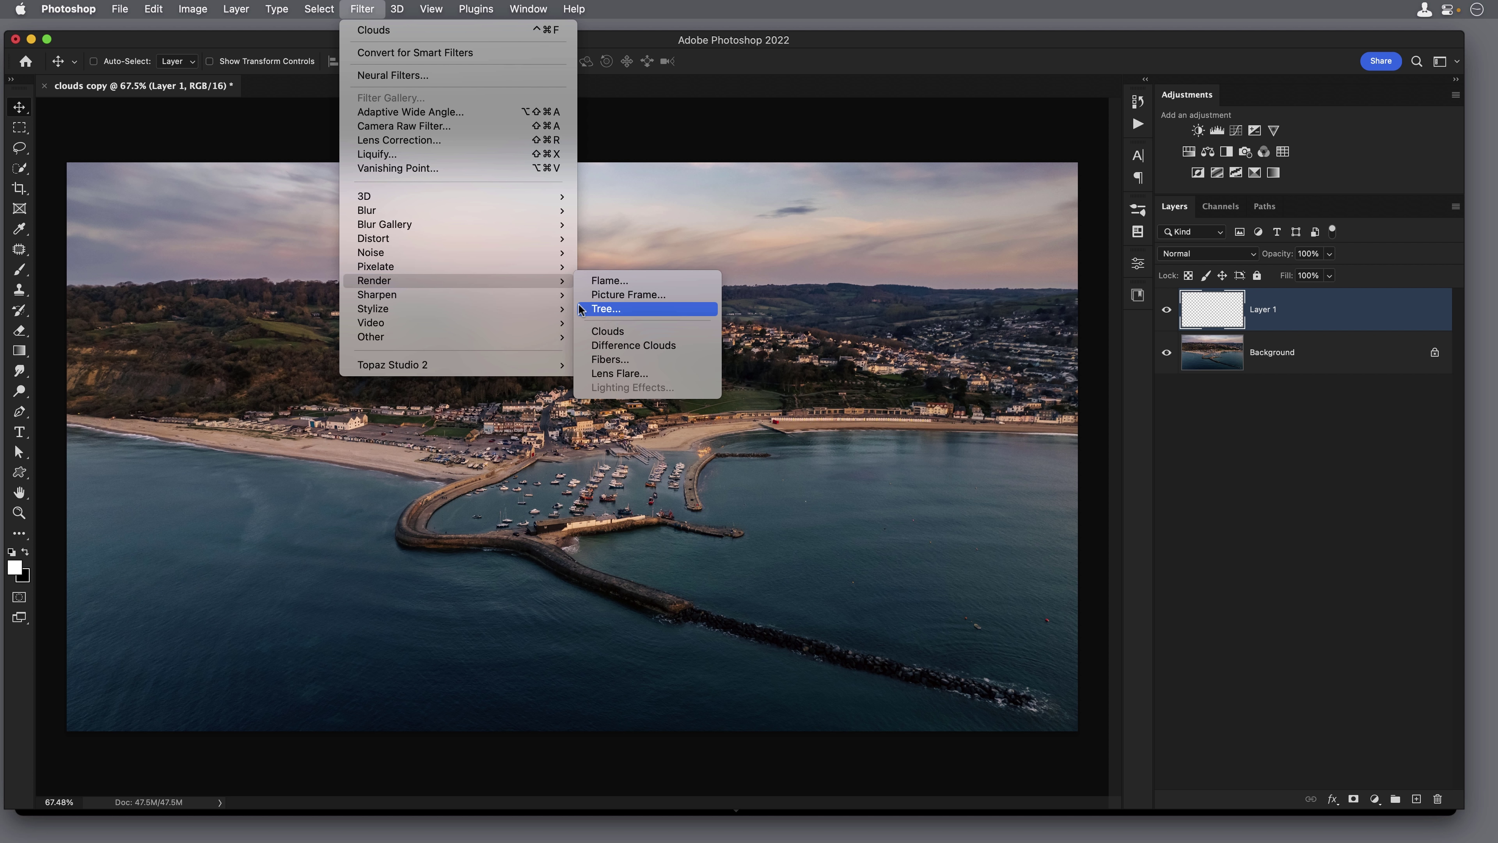
click(597, 332)
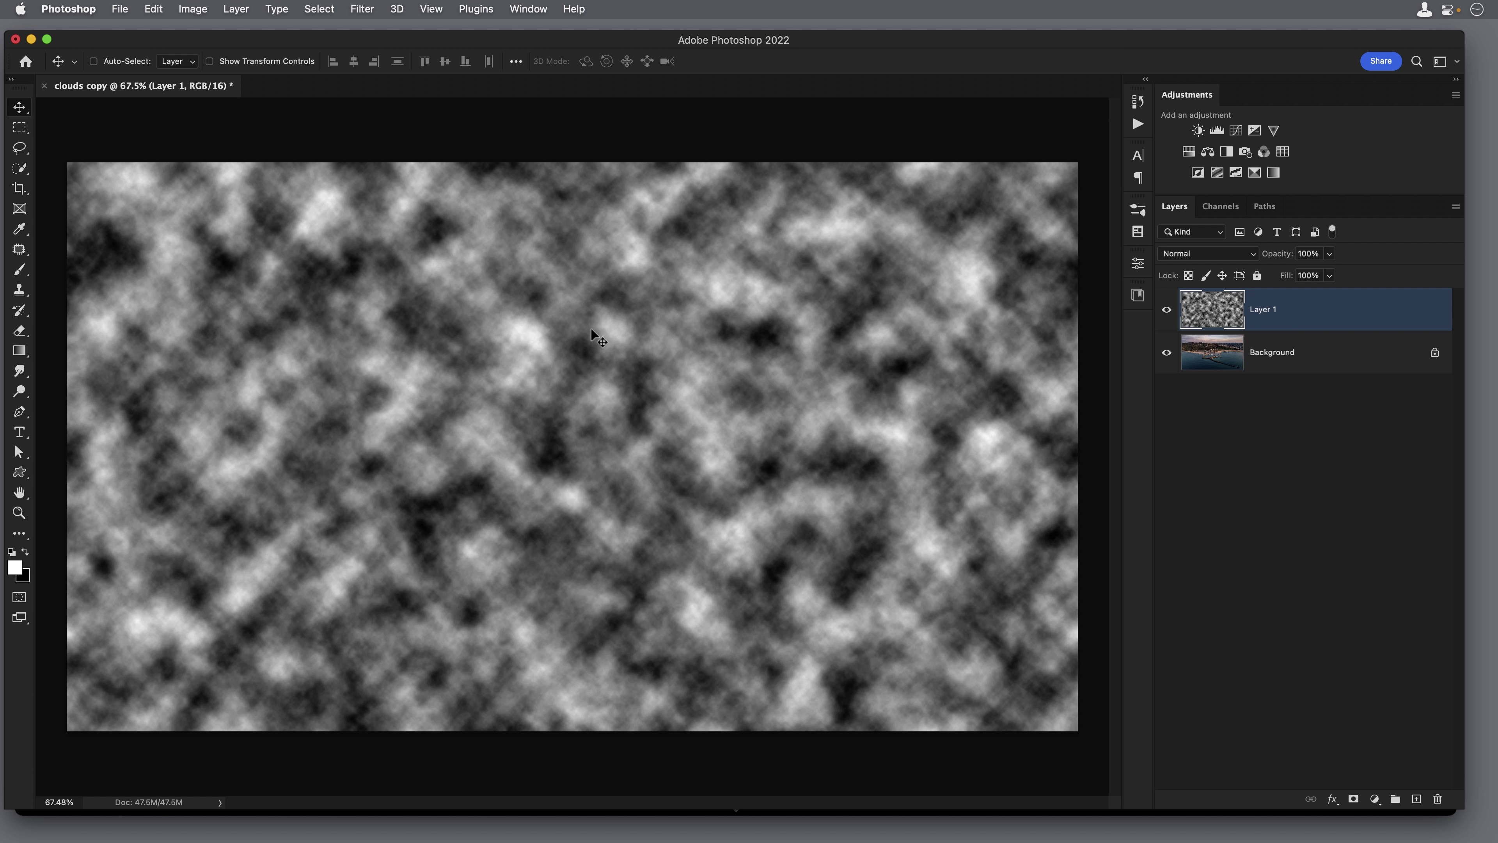
Step: Copy a small central rectangle of clouds to Layer 2, delete Layer 1, and select Layer 2
key(m)
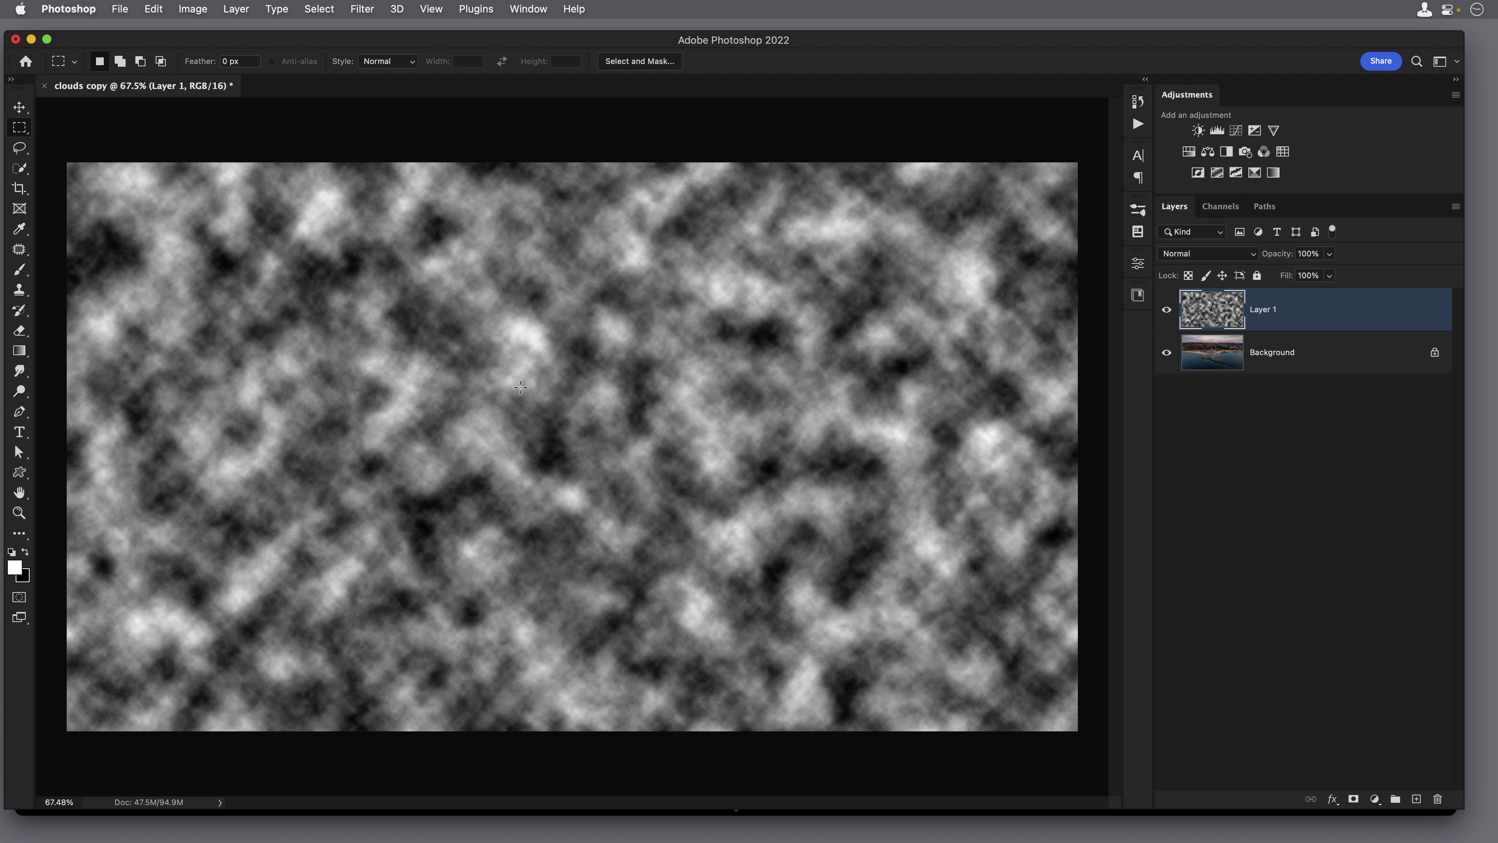
drag(517, 382, 654, 503)
key(super+j)
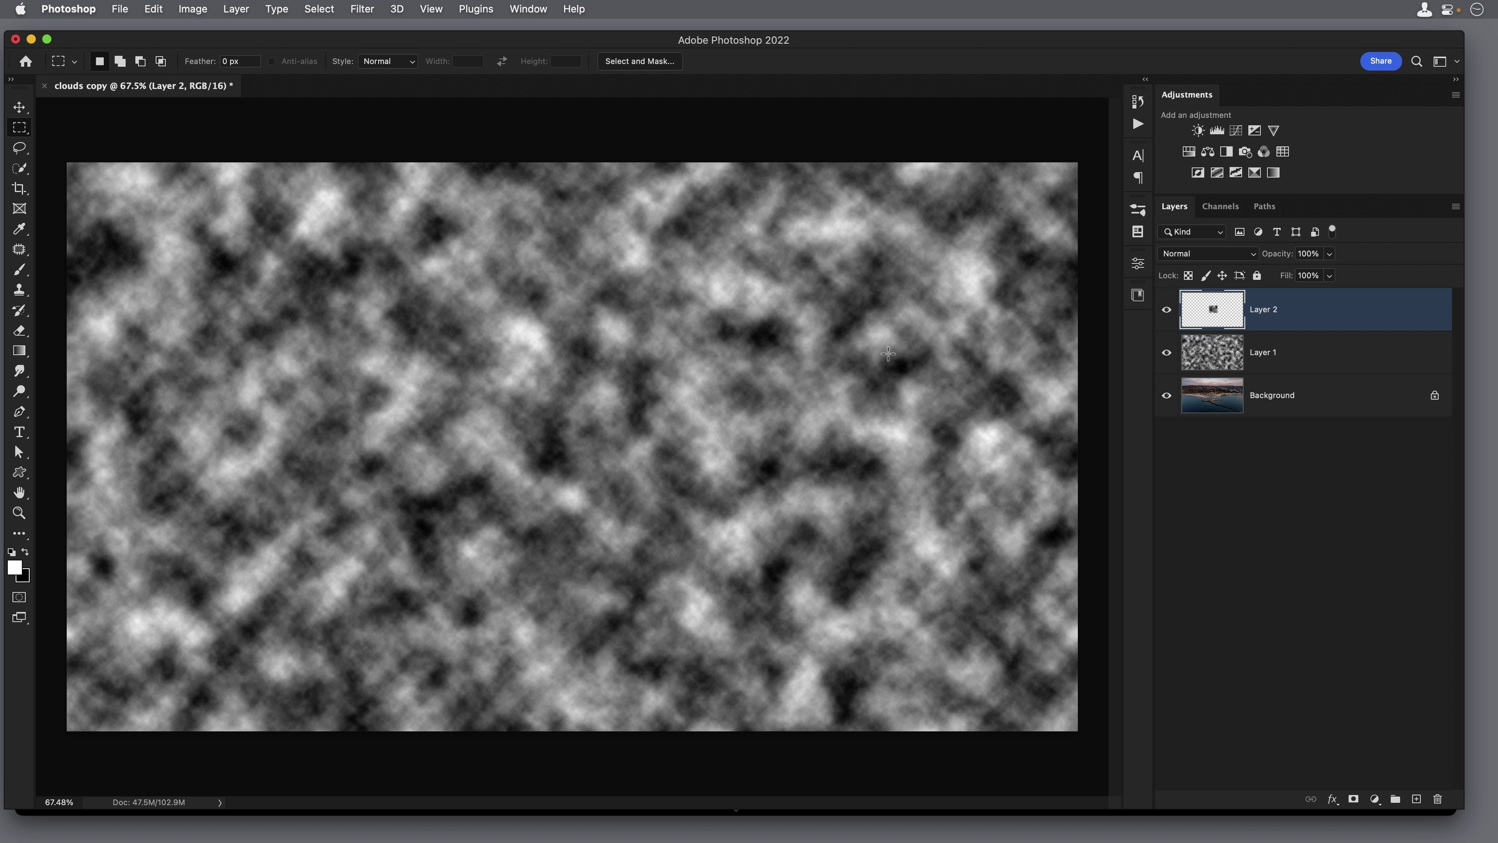
click(1222, 348)
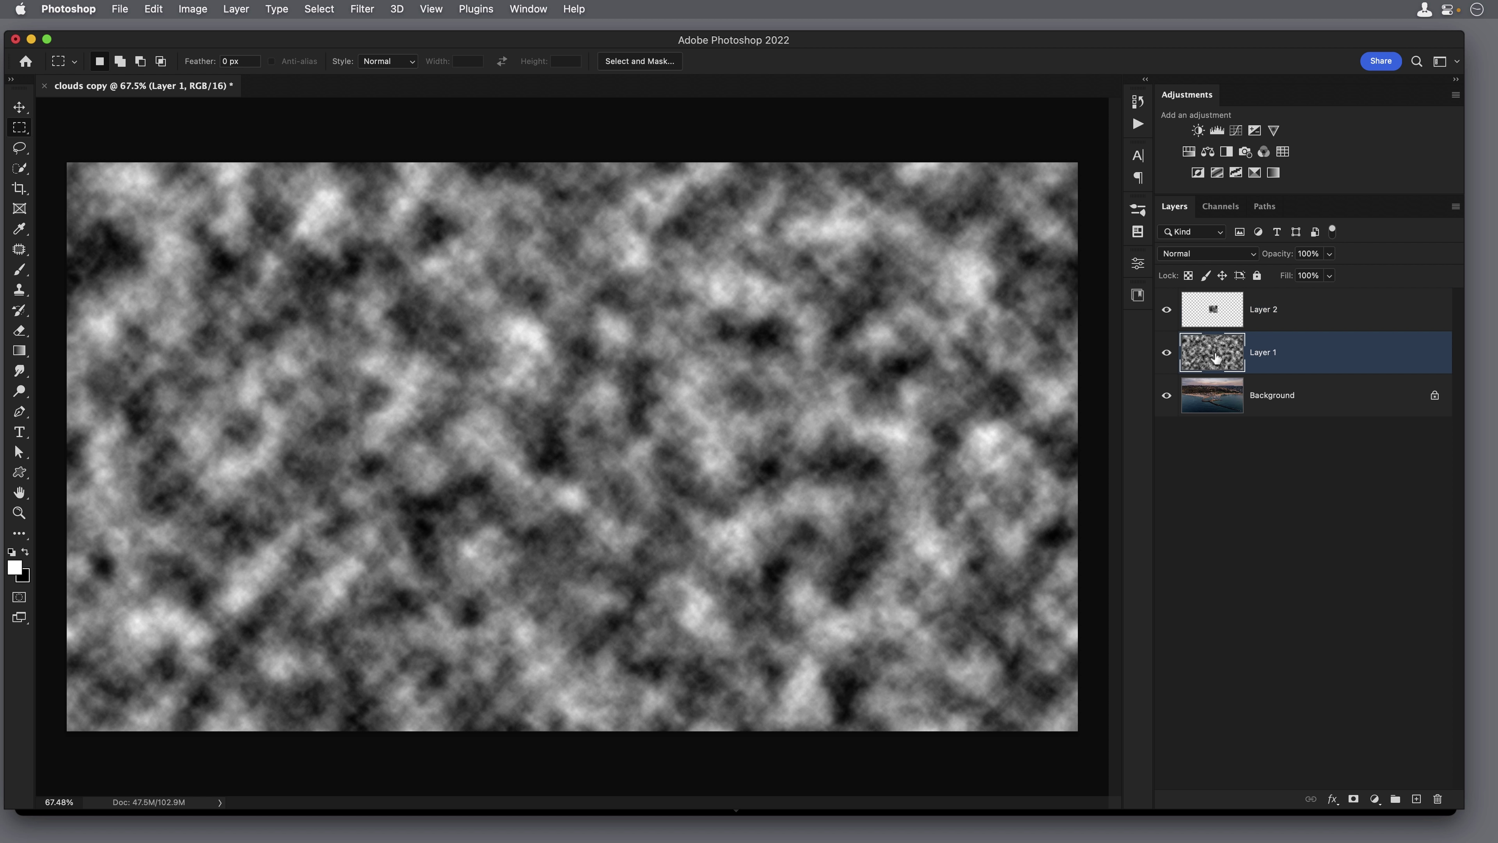
key(Delete)
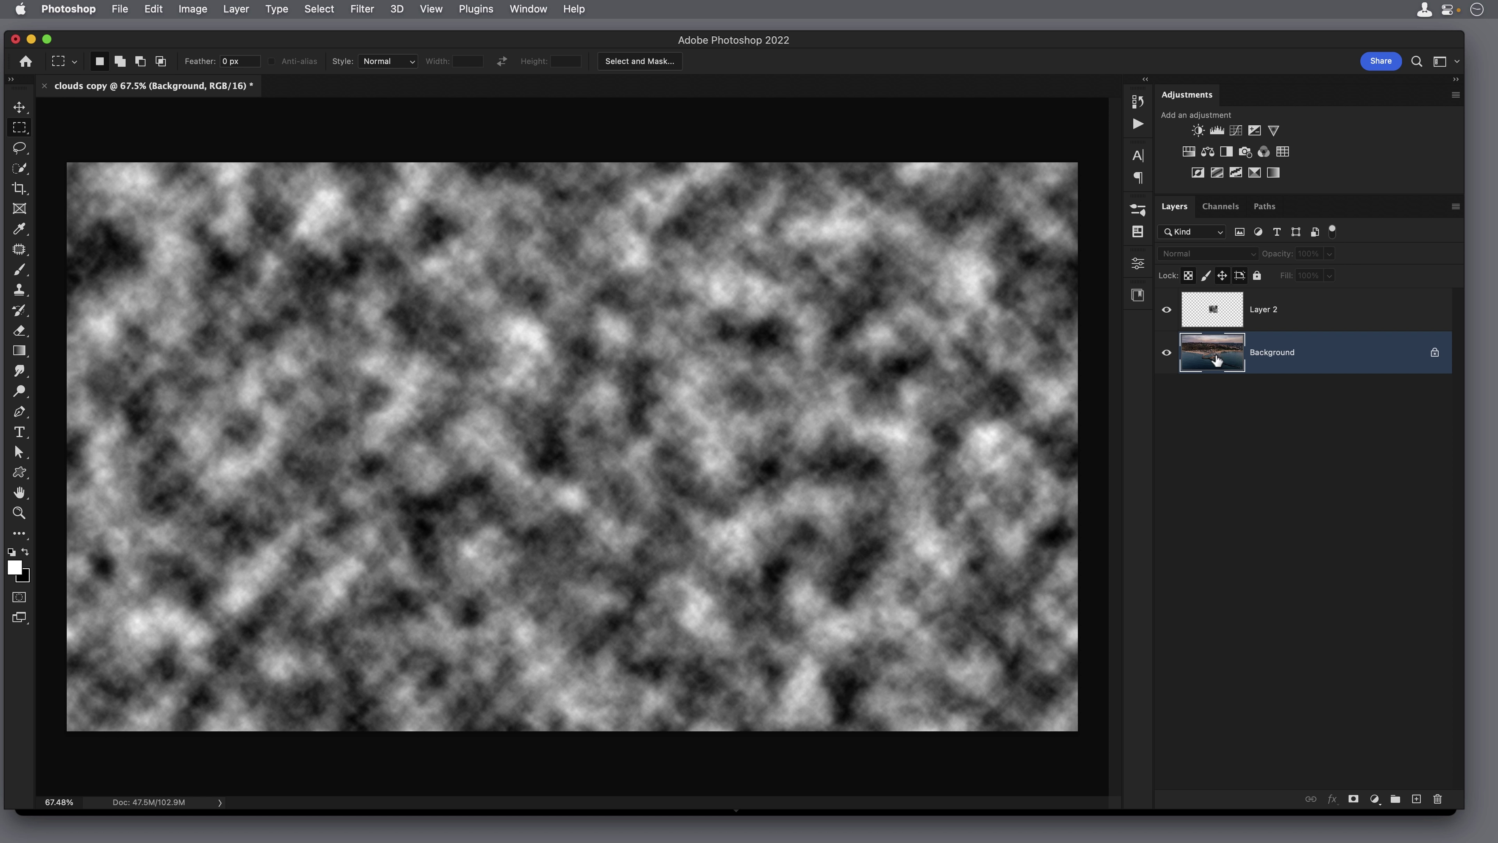
click(1203, 315)
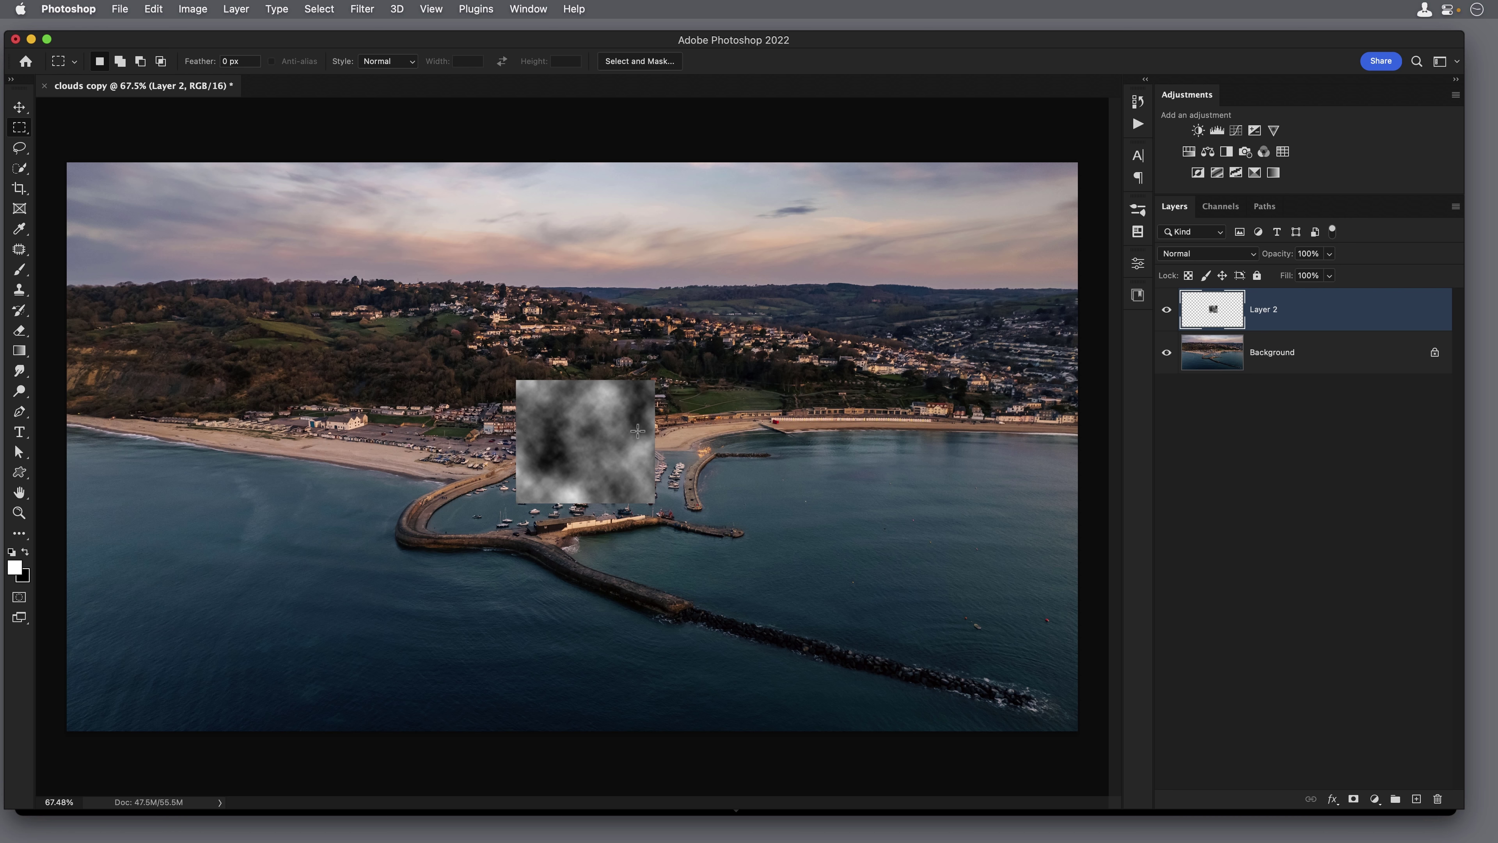
Step: Free Transform the cloud patch to about 1281%, beyond the canvas edges
click(154, 9)
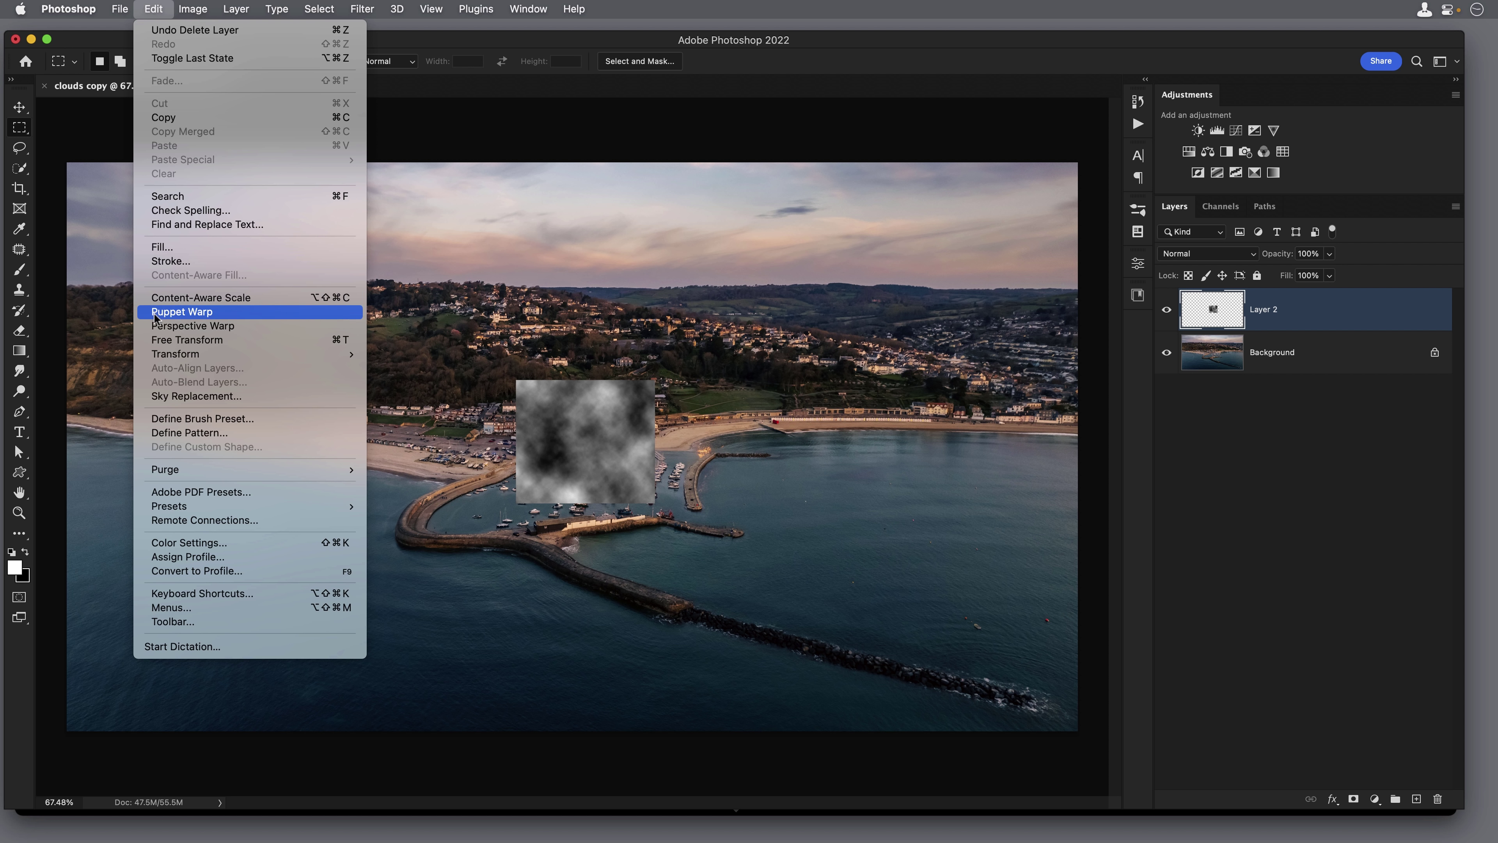
click(198, 342)
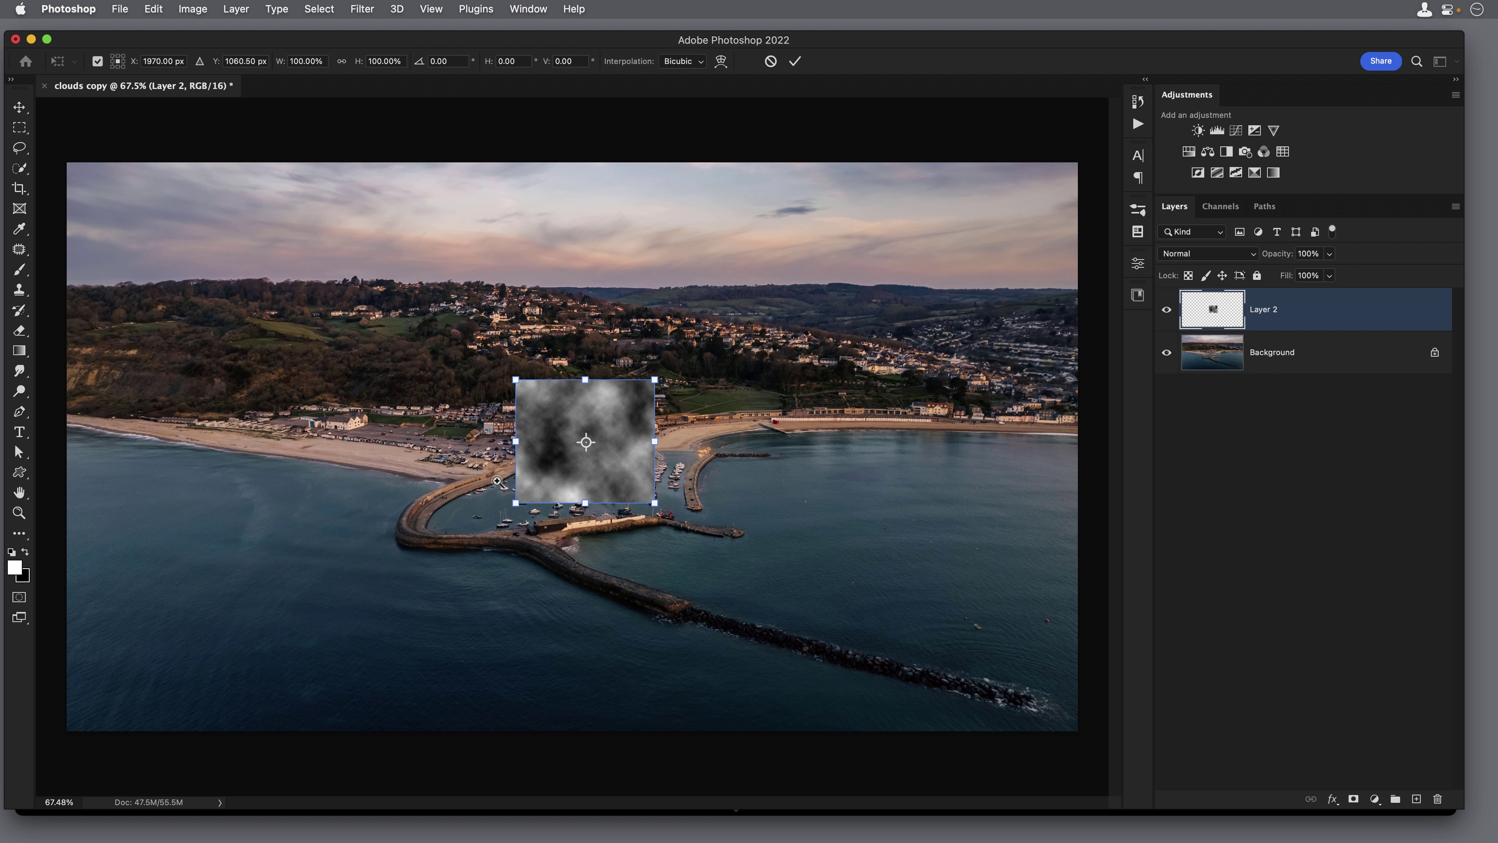
drag(497, 481, 456, 465)
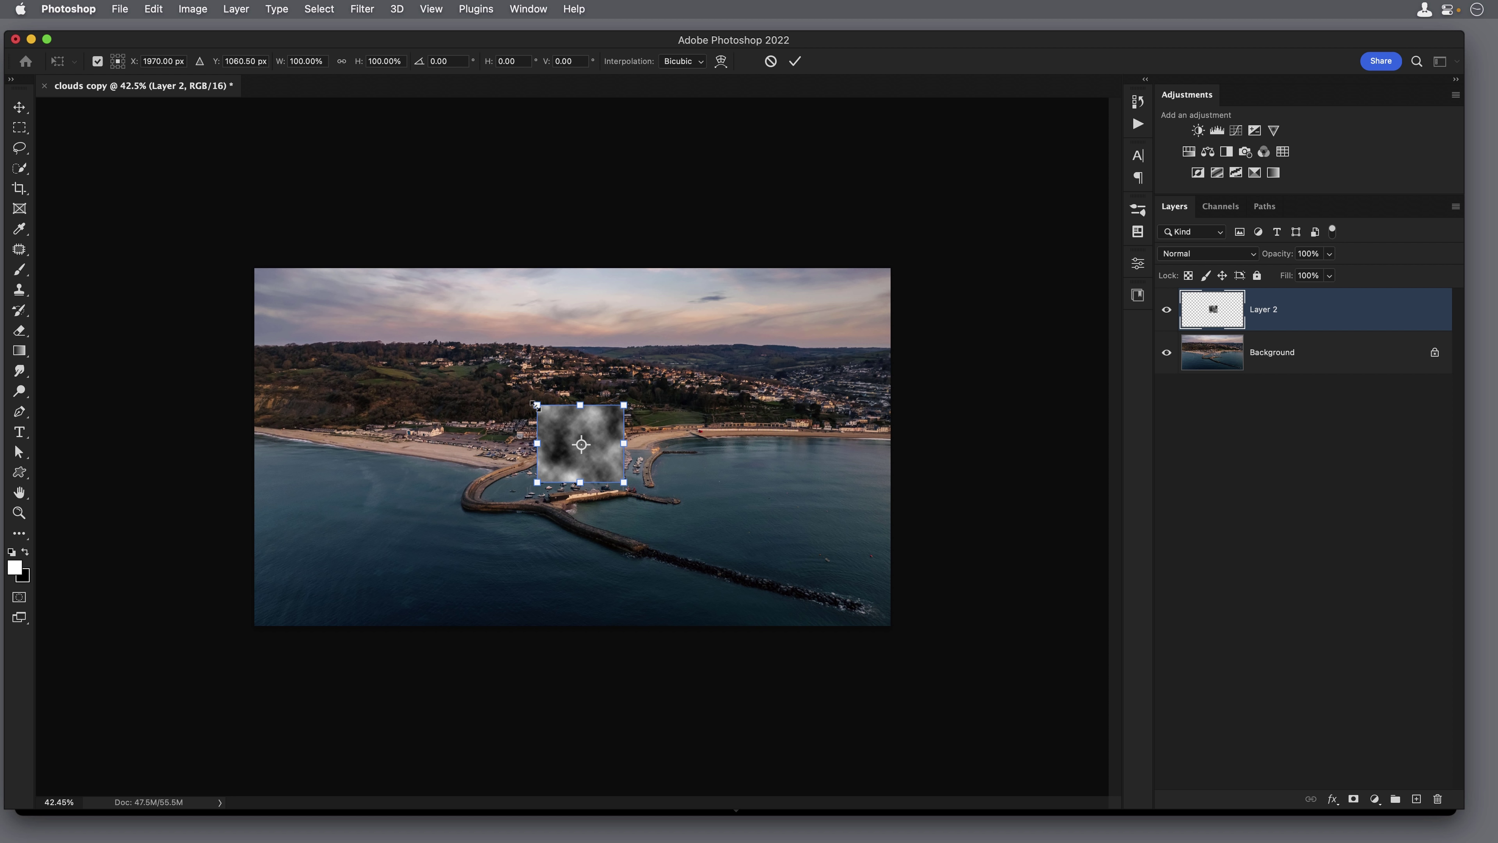
drag(536, 406, 1, 108)
drag(403, 485, 331, 451)
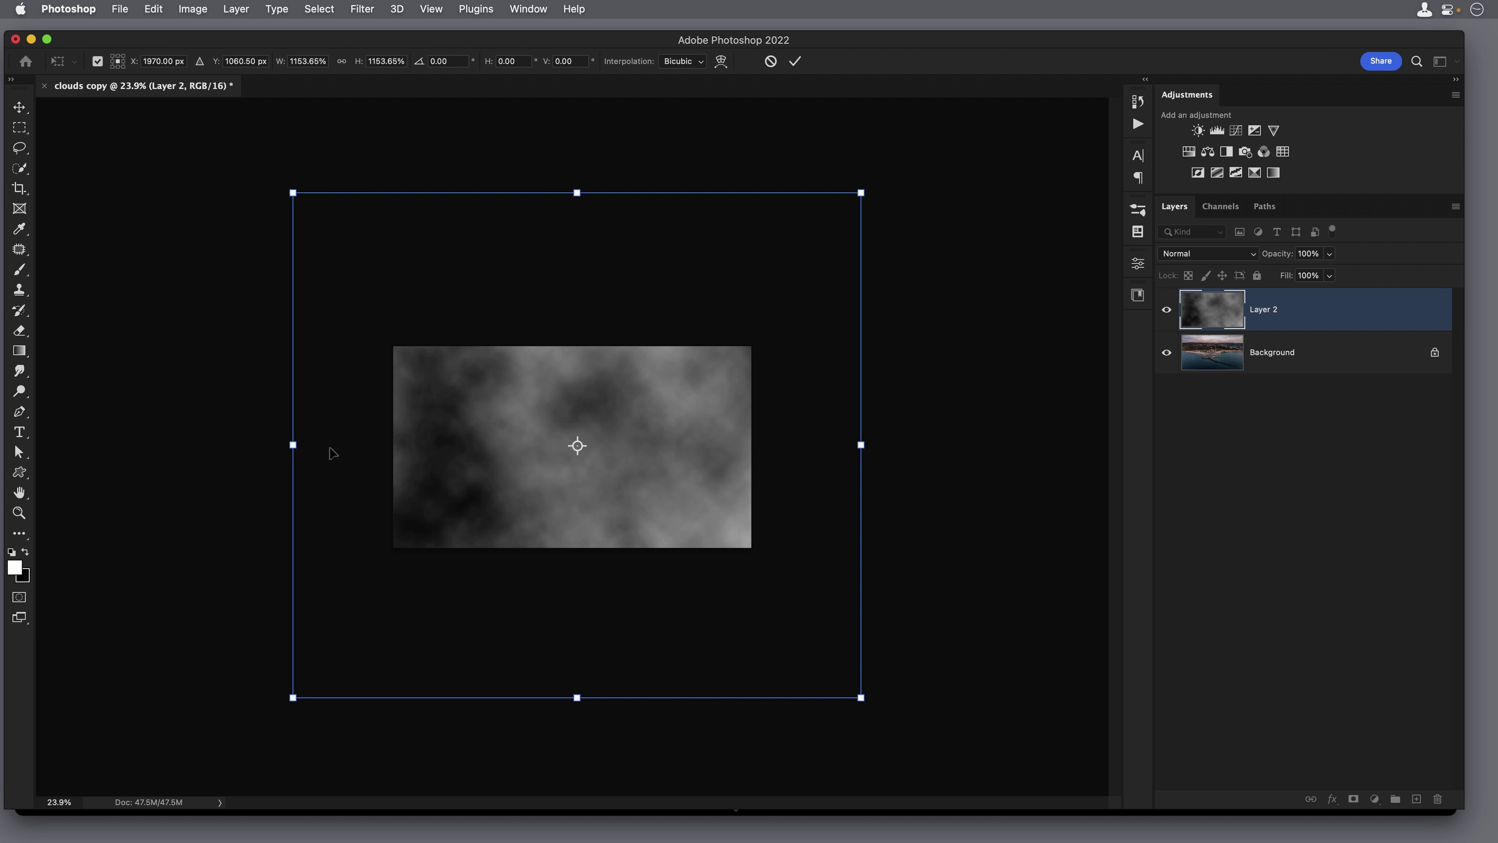
drag(295, 190, 250, 180)
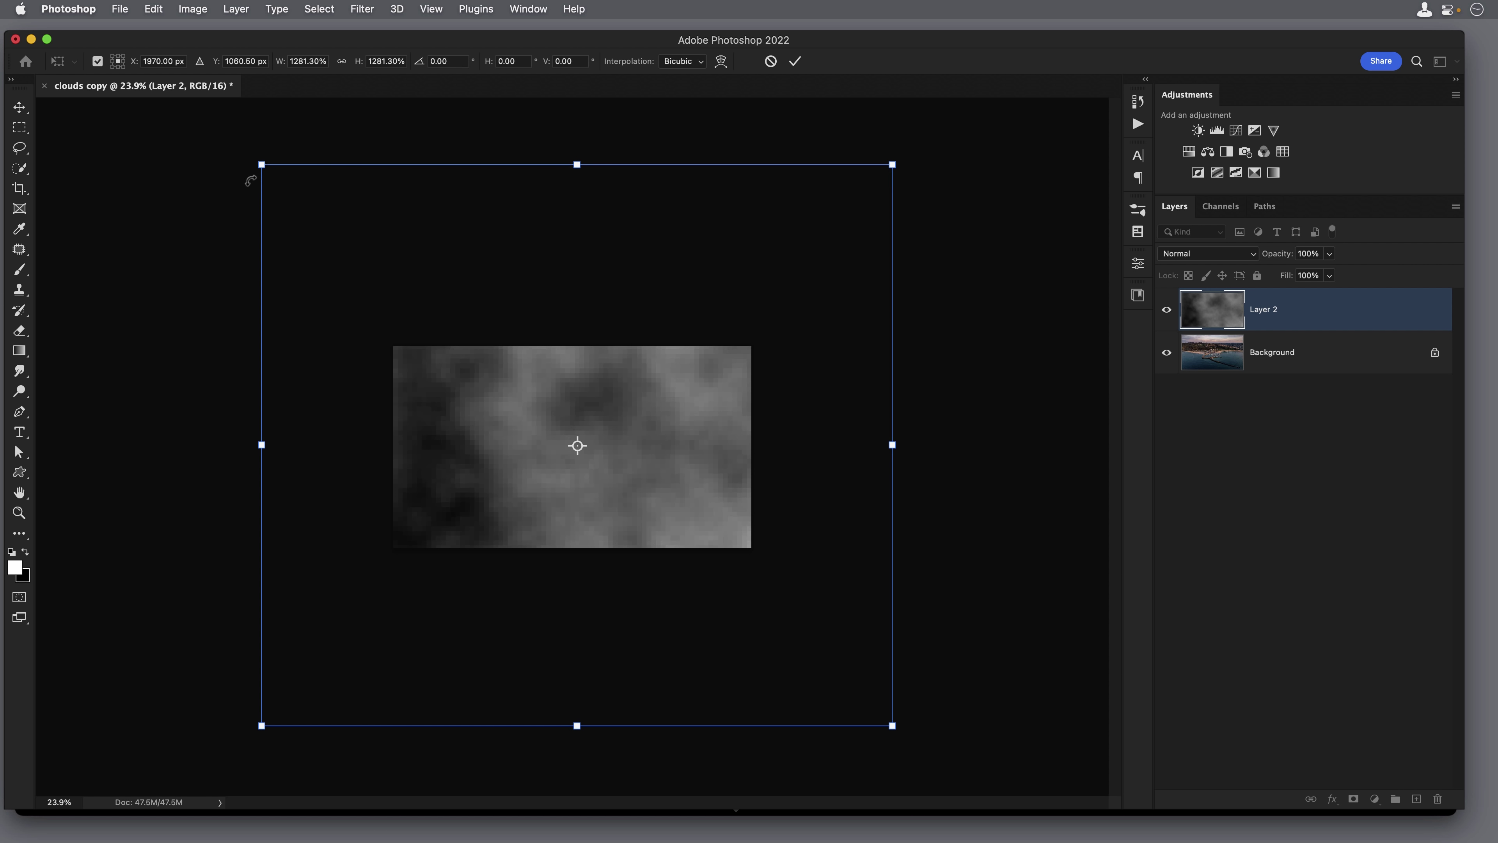
key(Return)
key(m)
Step: Reposition the enlarged clouds over the canvas with the Move tool
drag(563, 486, 601, 525)
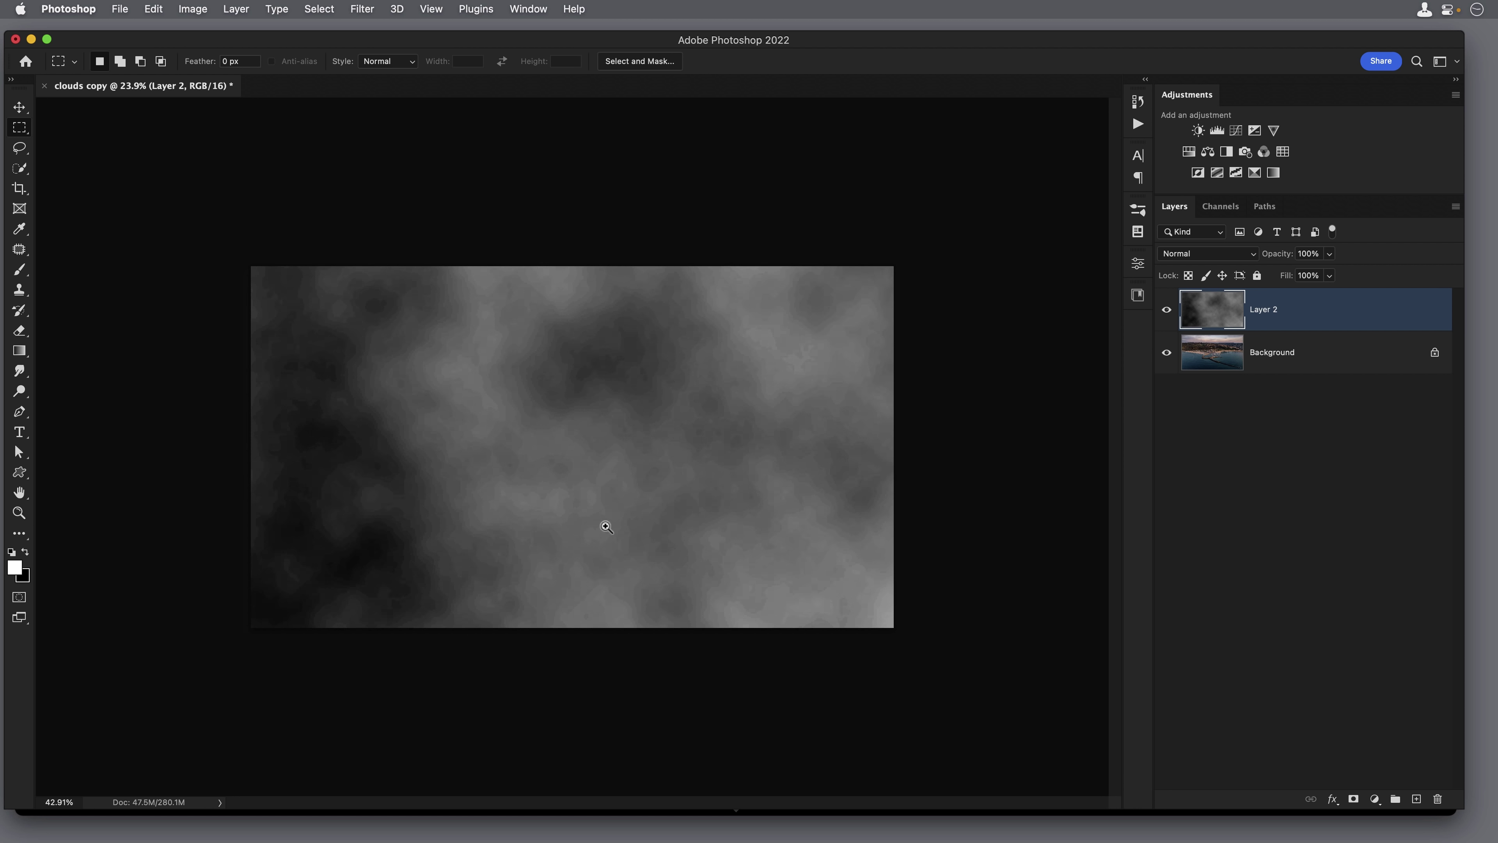
key(v)
mouse_move(528, 465)
mouse_down()
mouse_move(461, 415)
mouse_move(508, 472)
mouse_move(559, 462)
mouse_move(461, 361)
mouse_move(585, 488)
mouse_move(581, 508)
mouse_move(501, 425)
mouse_move(525, 483)
mouse_up()
Step: Apply Levels with input values 19, 0.82 and 157 to Layer 2's clouds
click(196, 7)
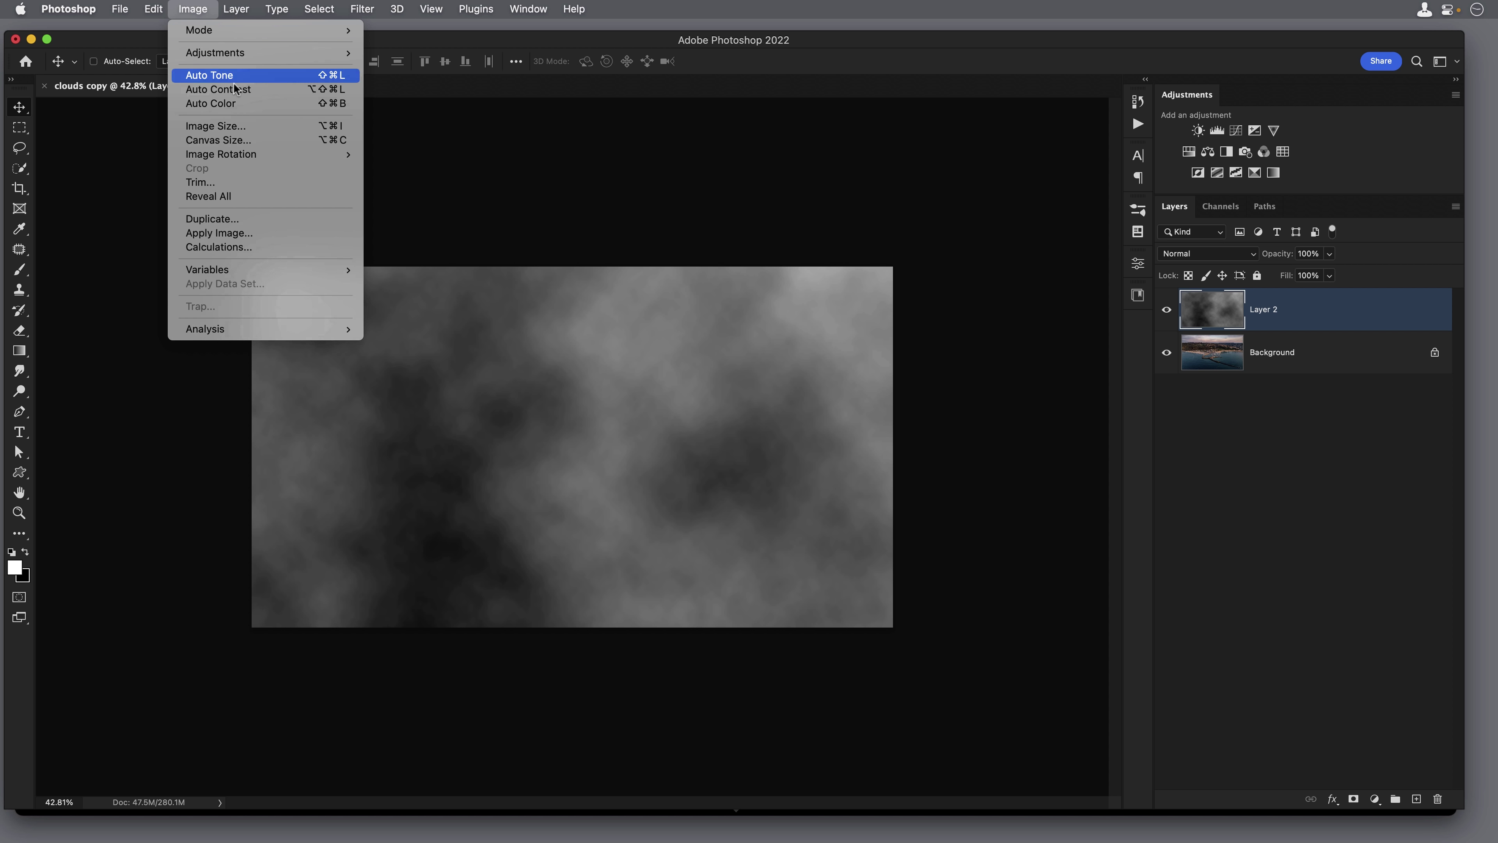
mouse_move(236, 53)
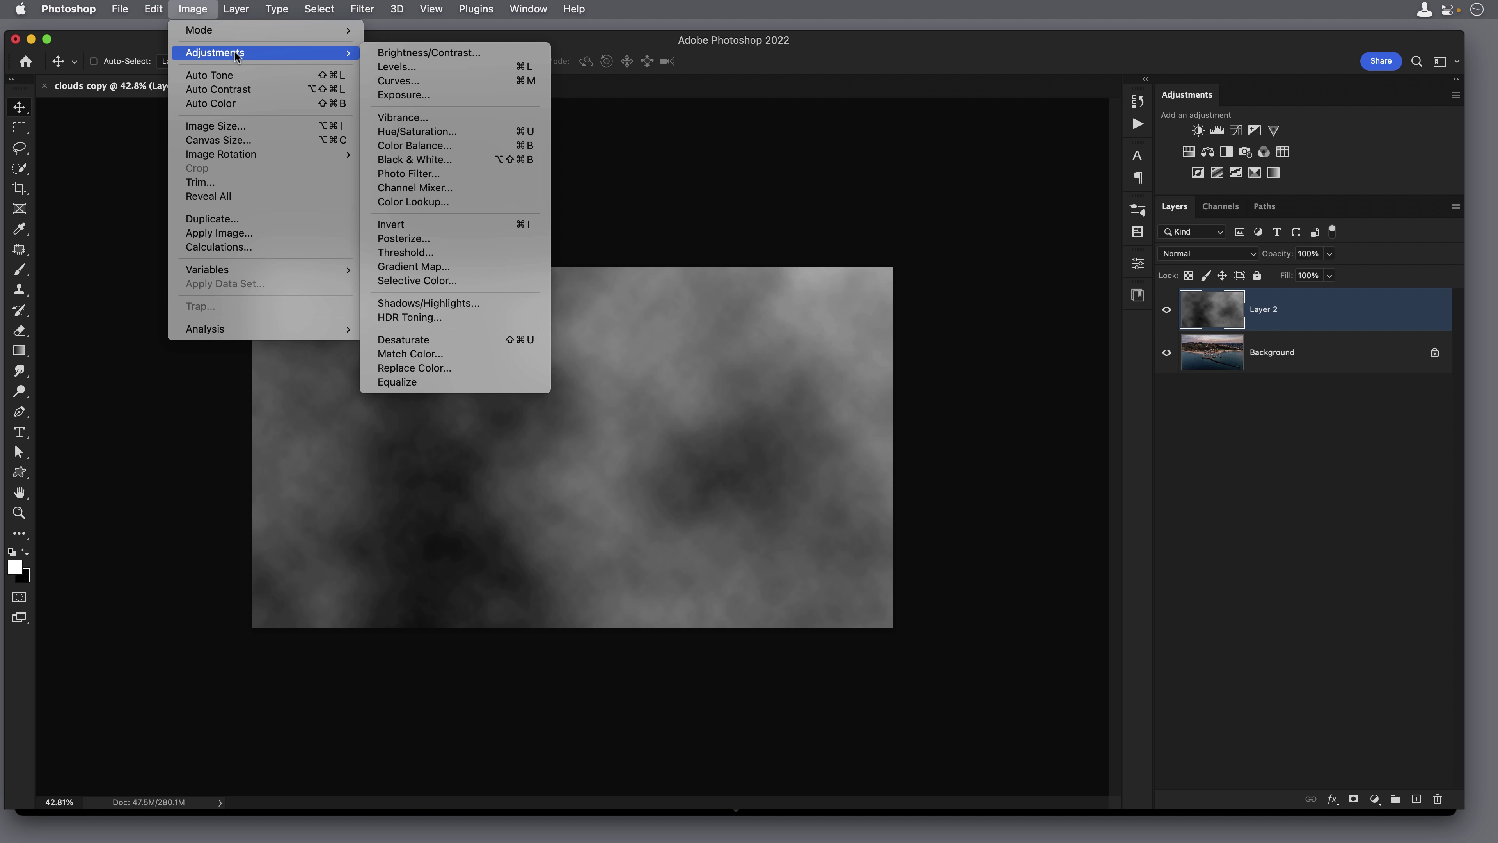
click(397, 66)
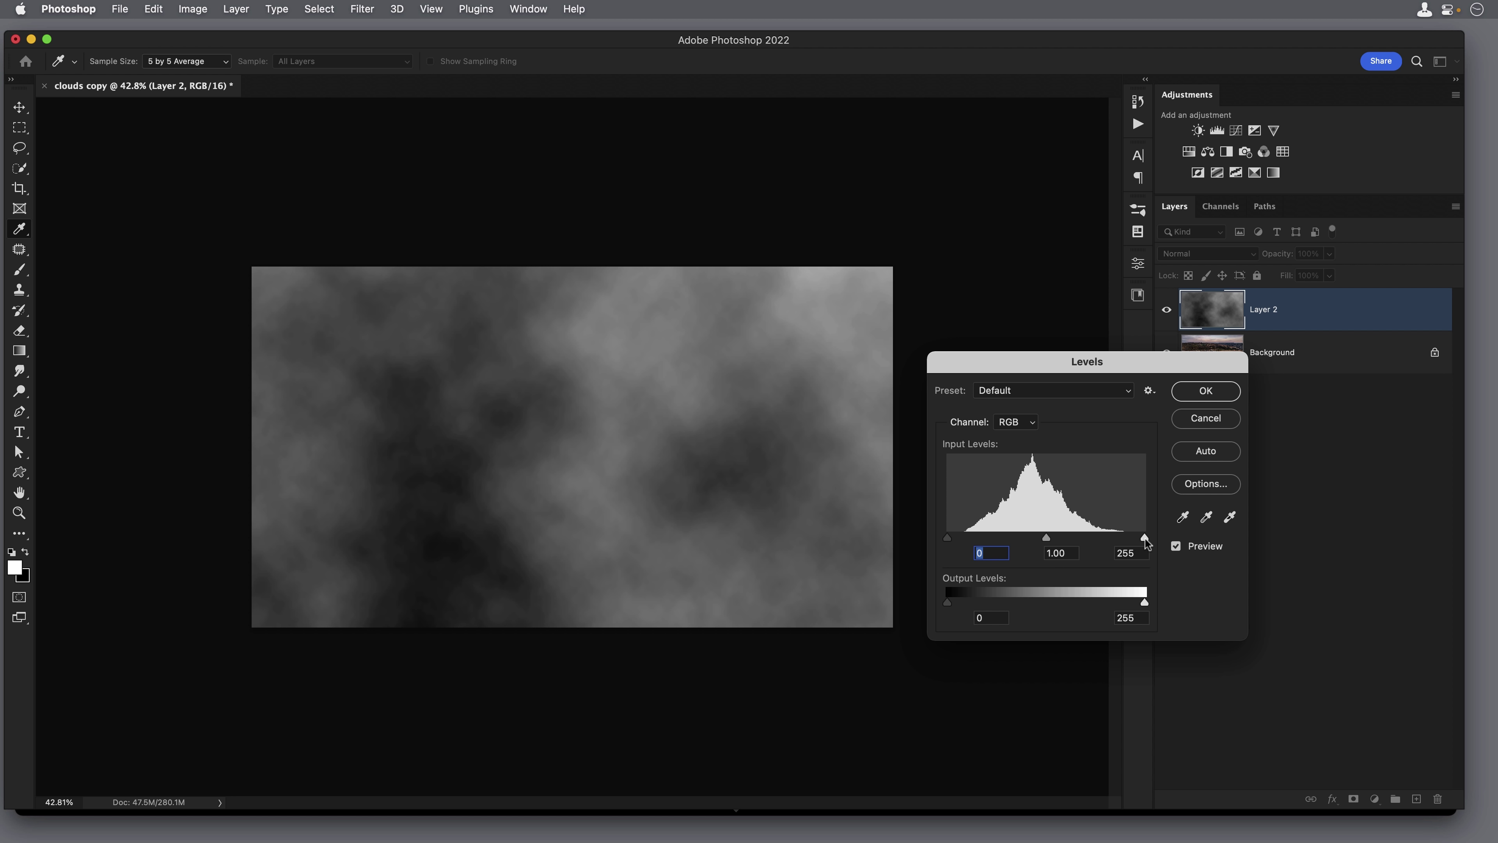
drag(1144, 537, 1072, 540)
drag(947, 543, 1070, 538)
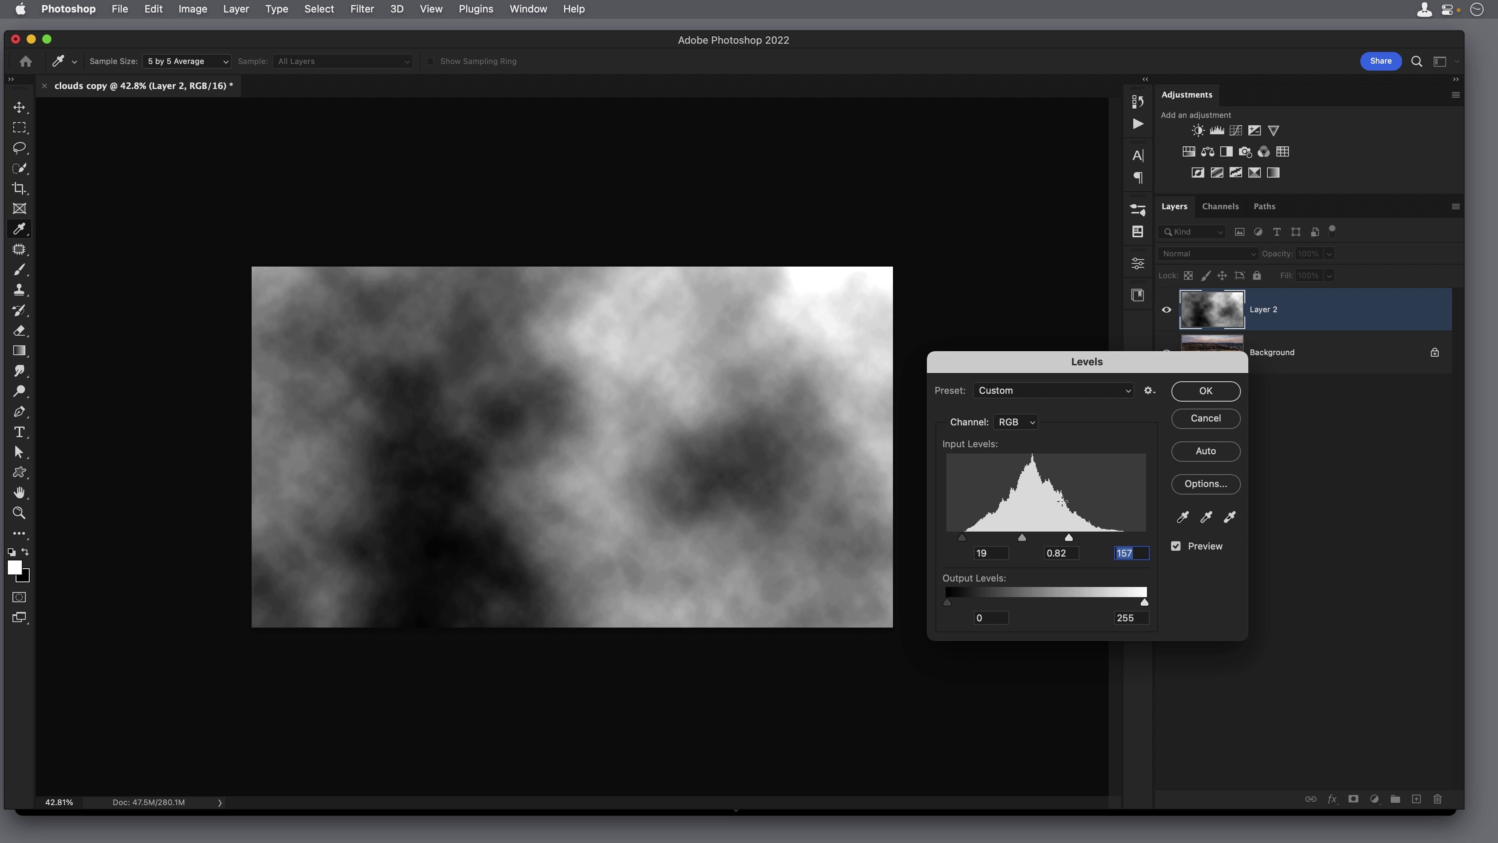
click(1191, 393)
key(v)
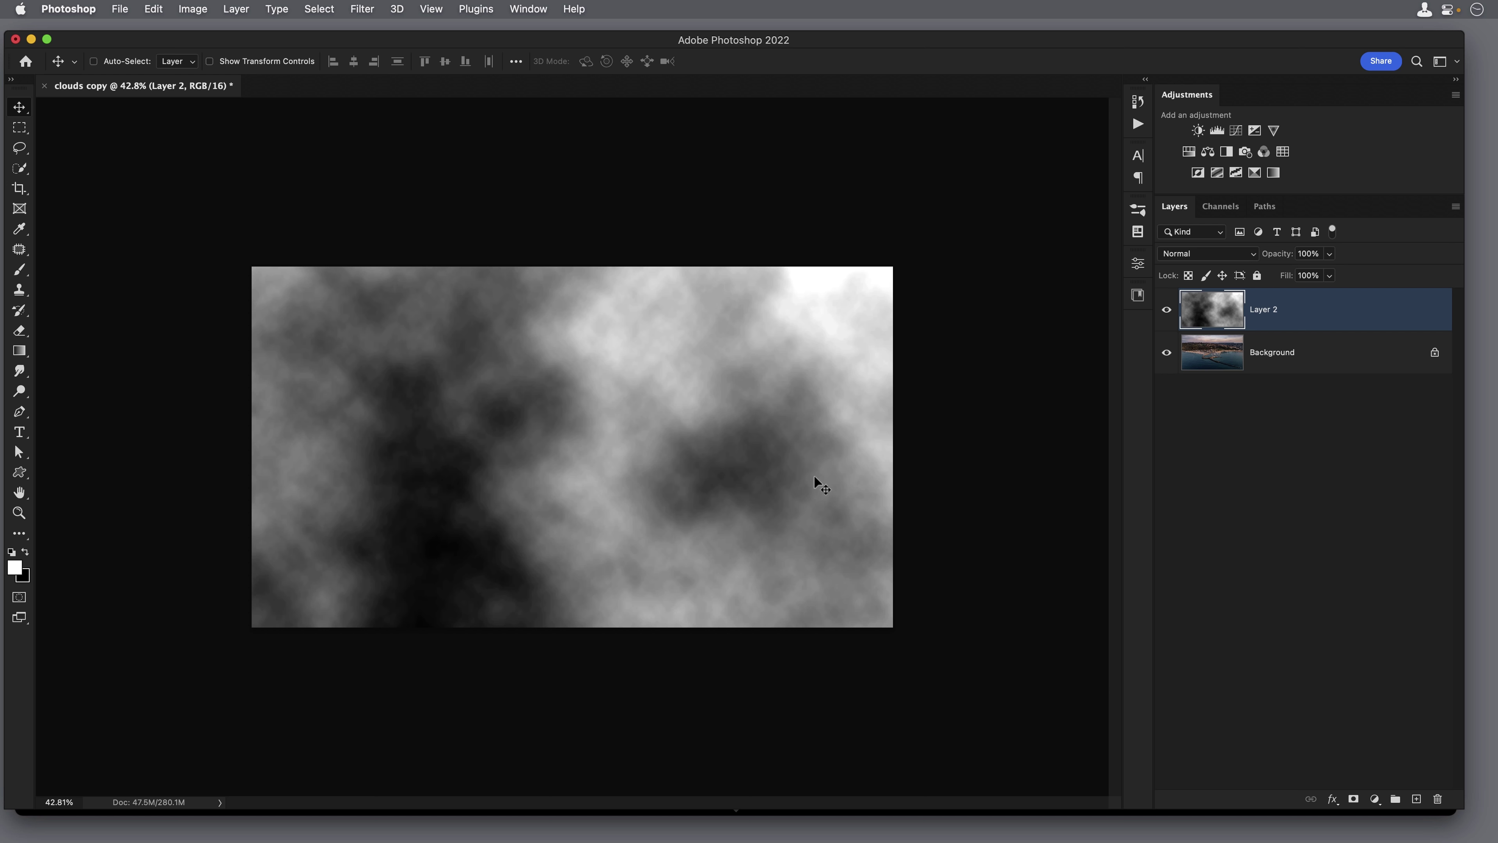
click(1192, 260)
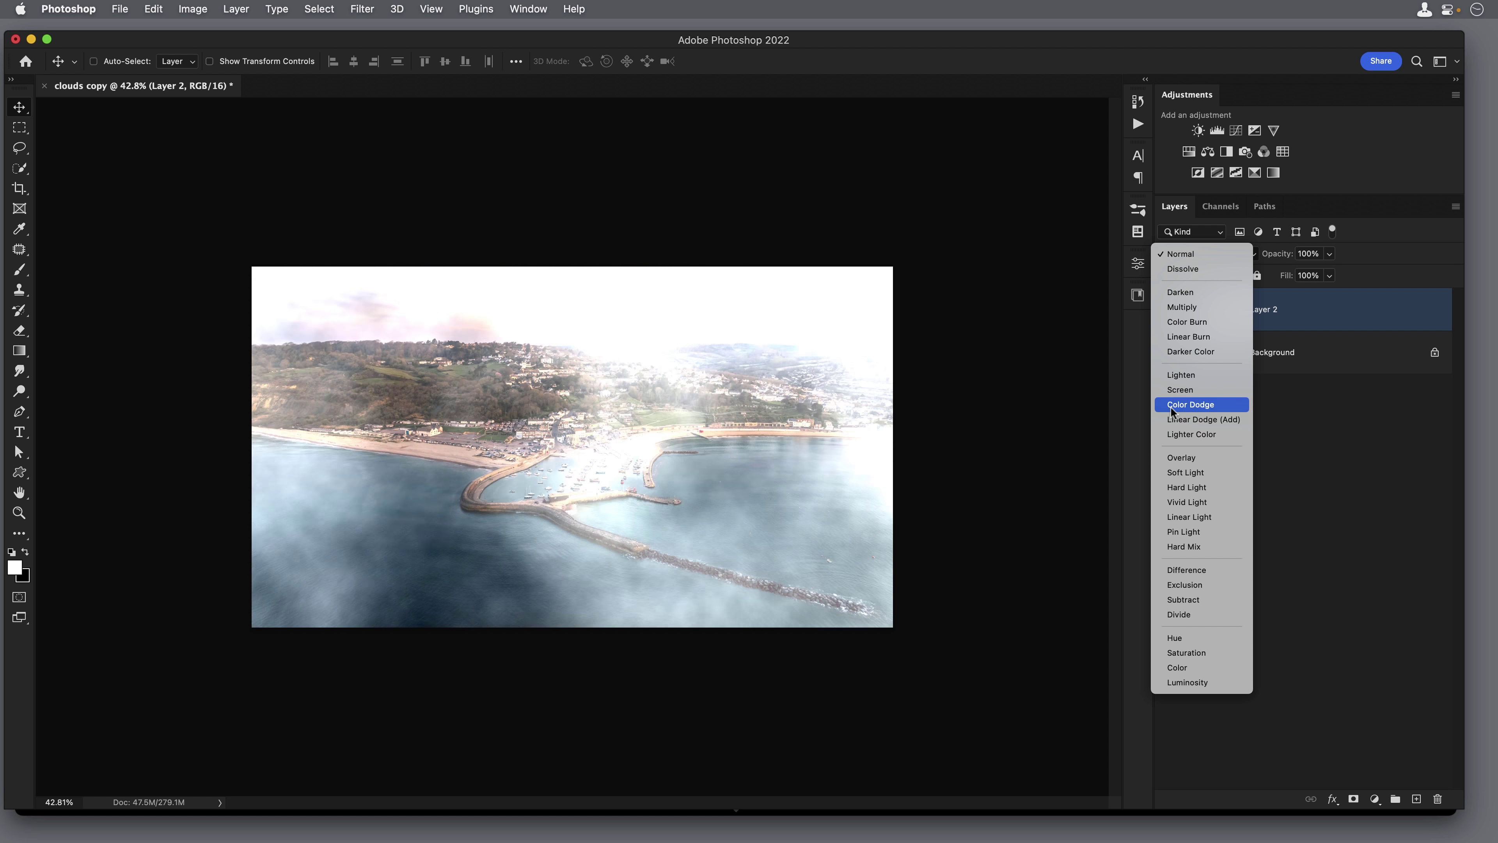
click(1173, 393)
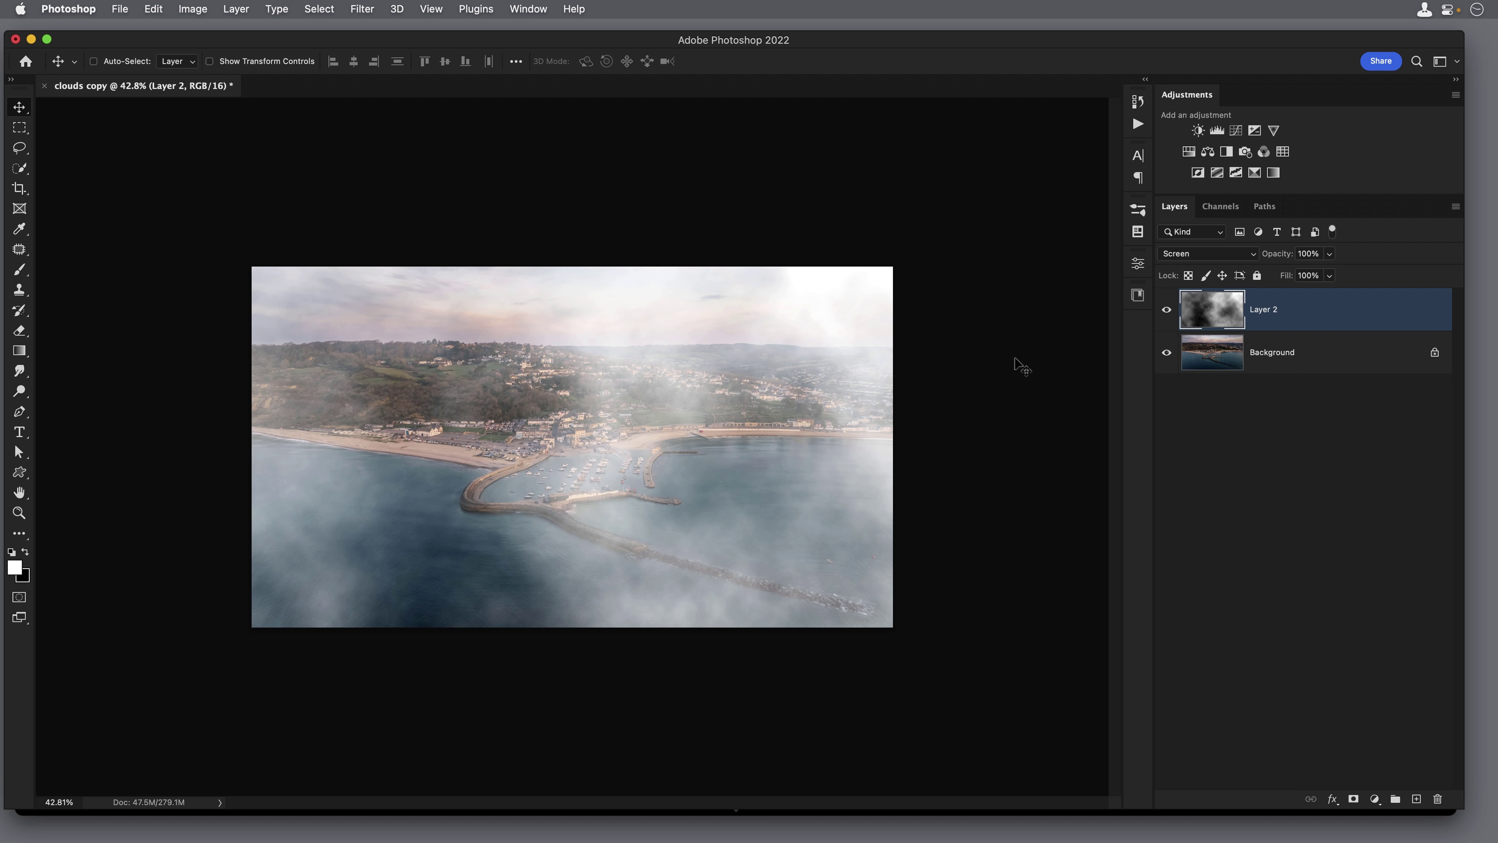
click(1180, 255)
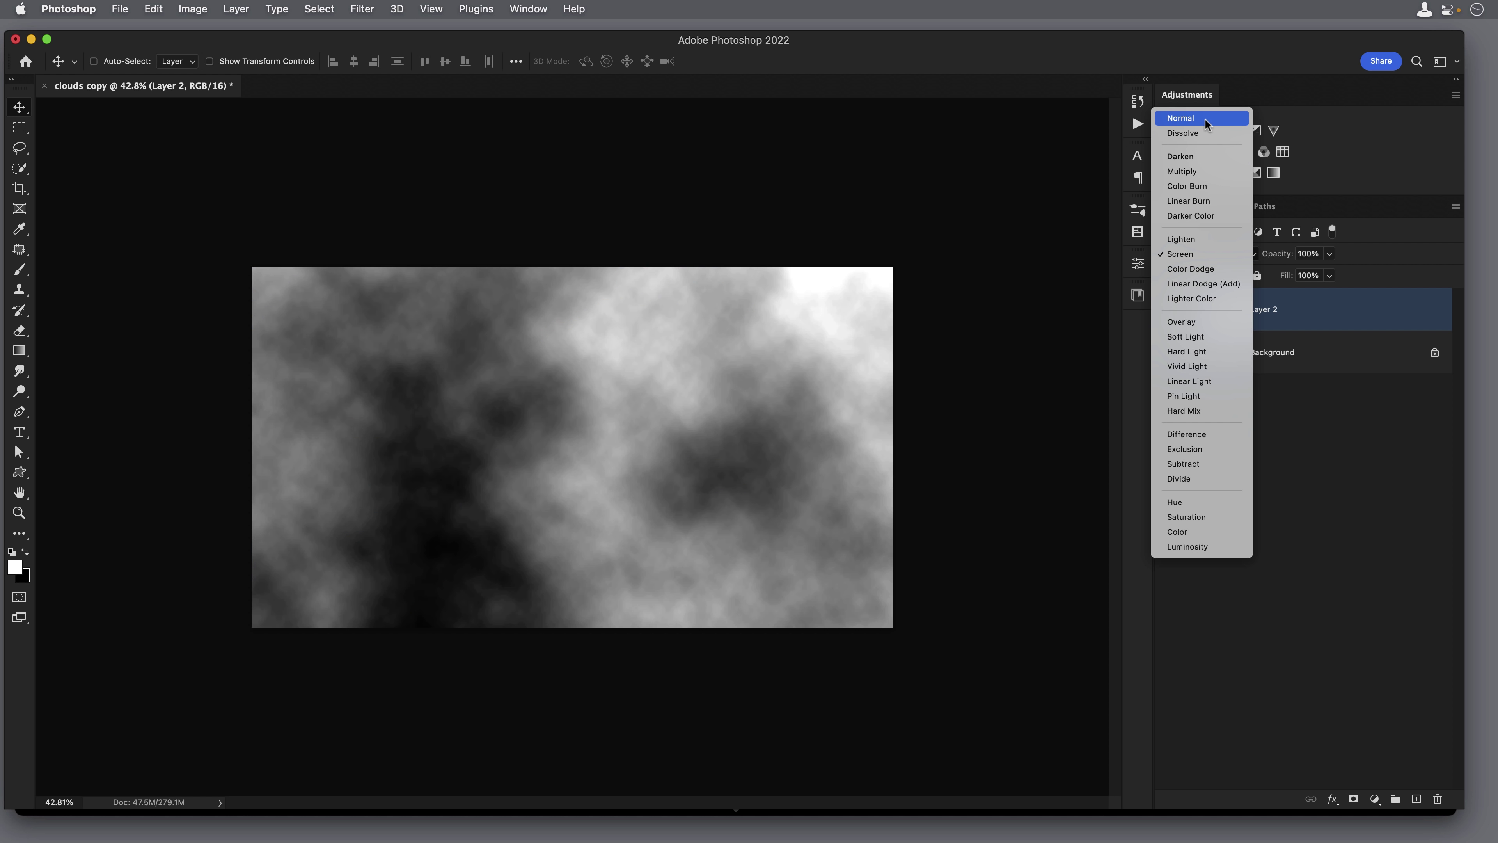
click(1204, 118)
key(c)
Step: Crop to the whole canvas with Delete Cropped Pixels, trimming the overhanging clouds
drag(280, 269, 847, 634)
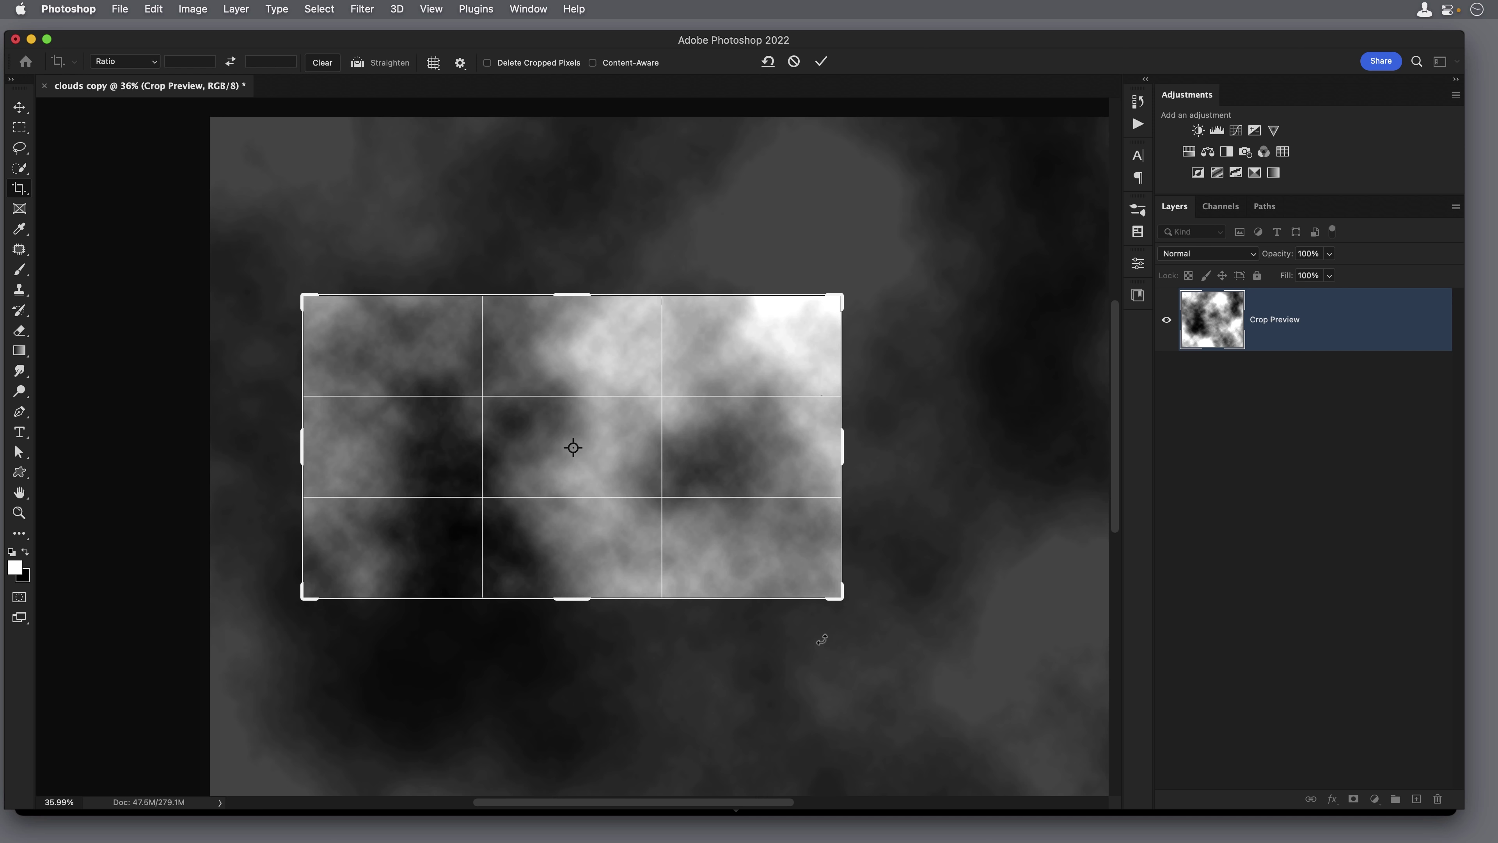
scroll(590, 507, down, 3)
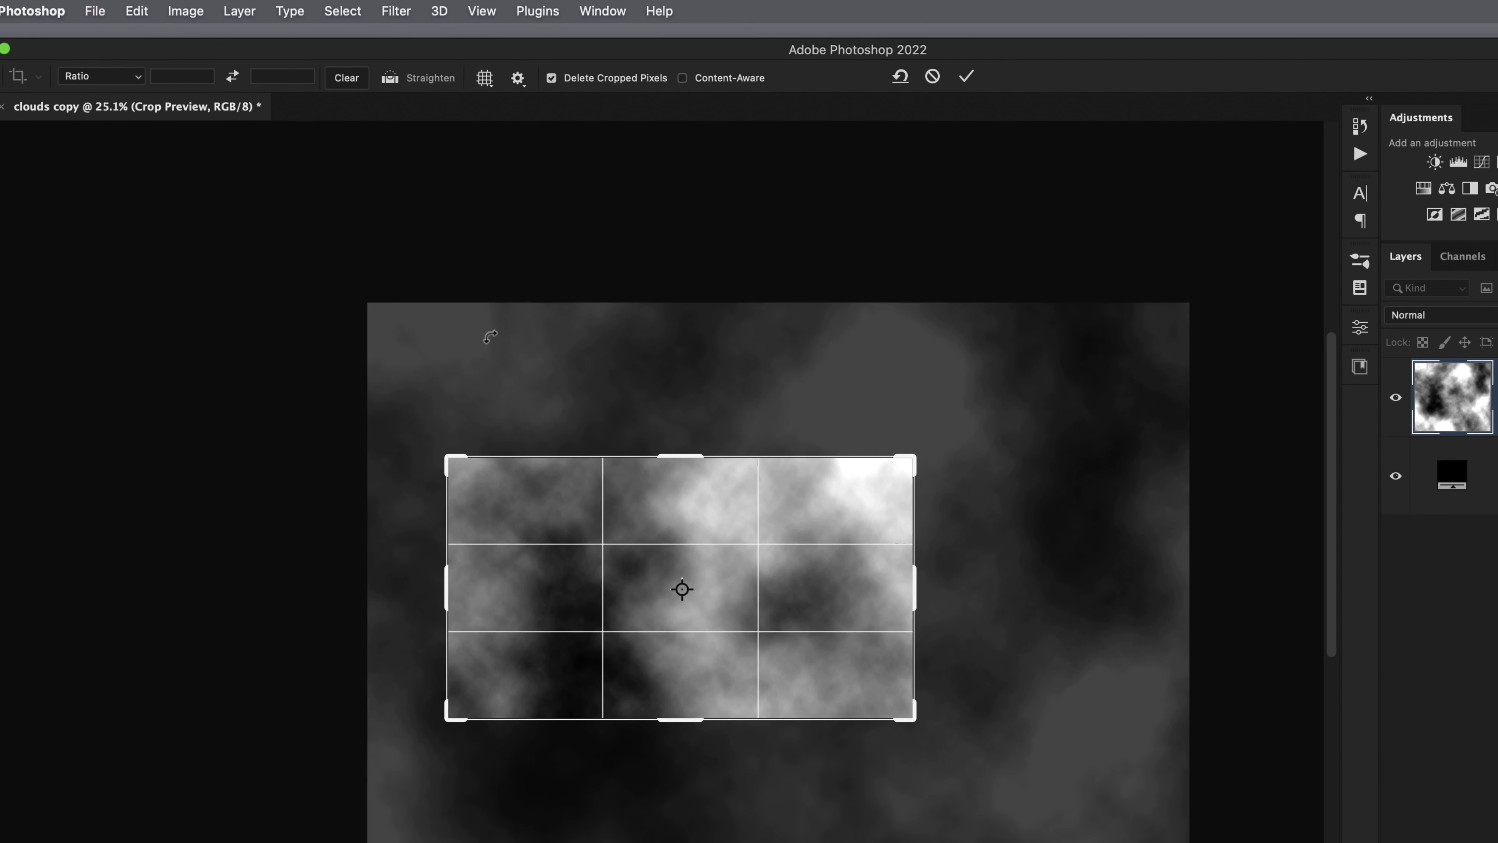
key(Return)
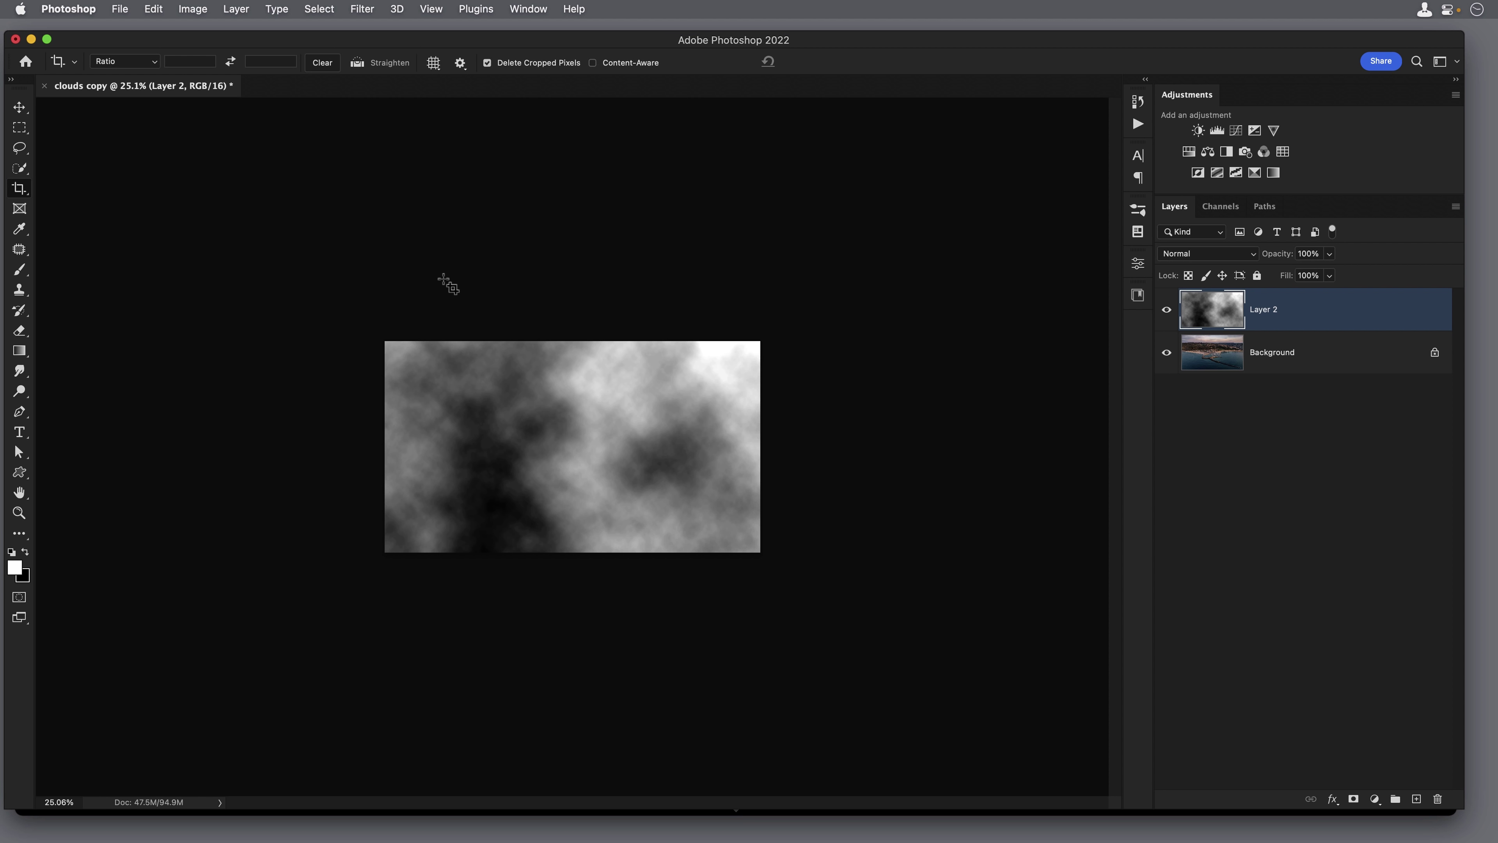
drag(385, 341, 765, 568)
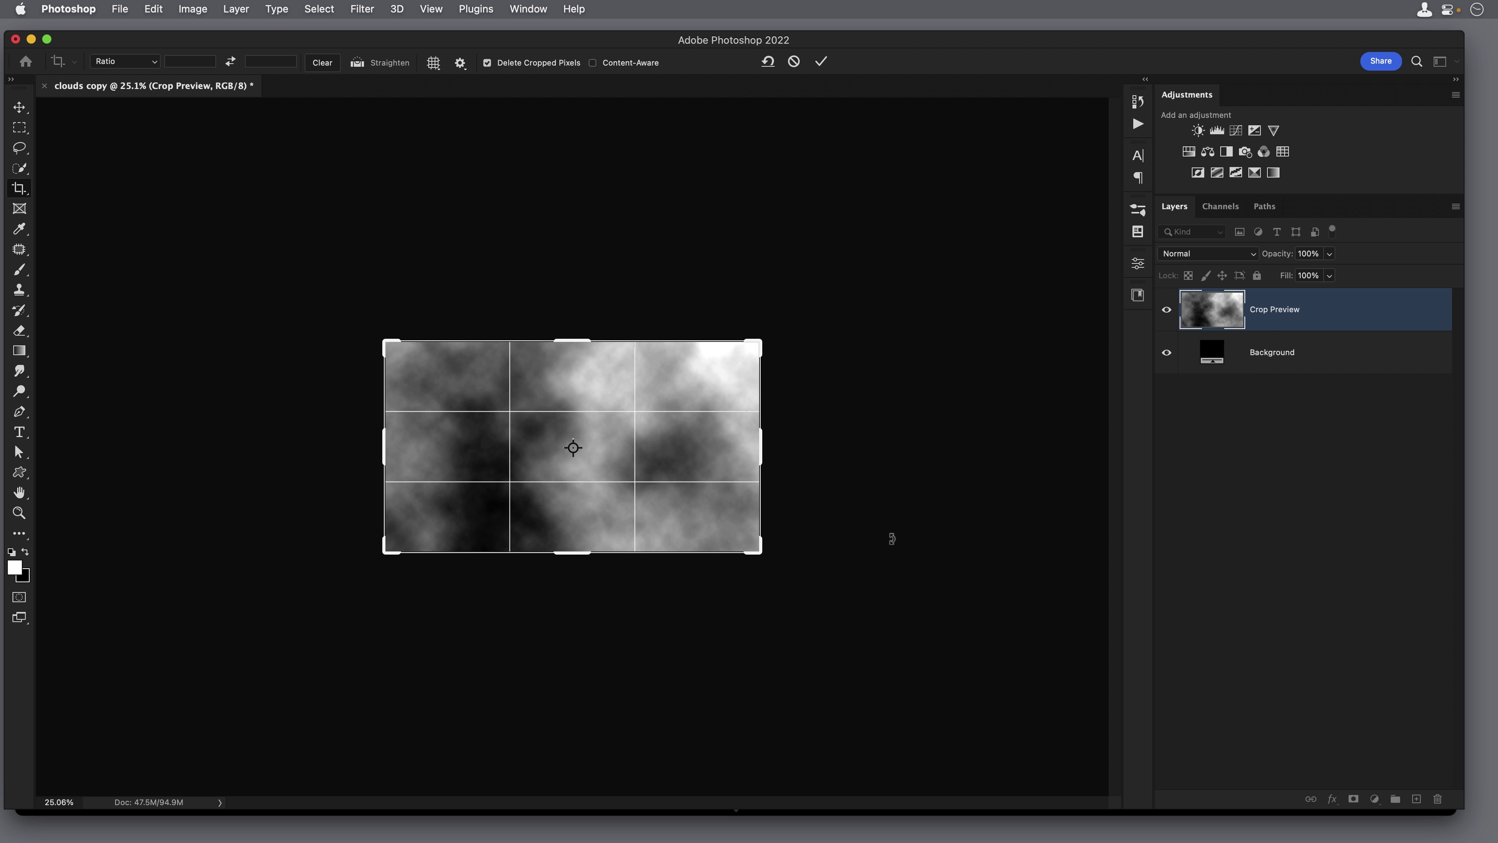
key(Return)
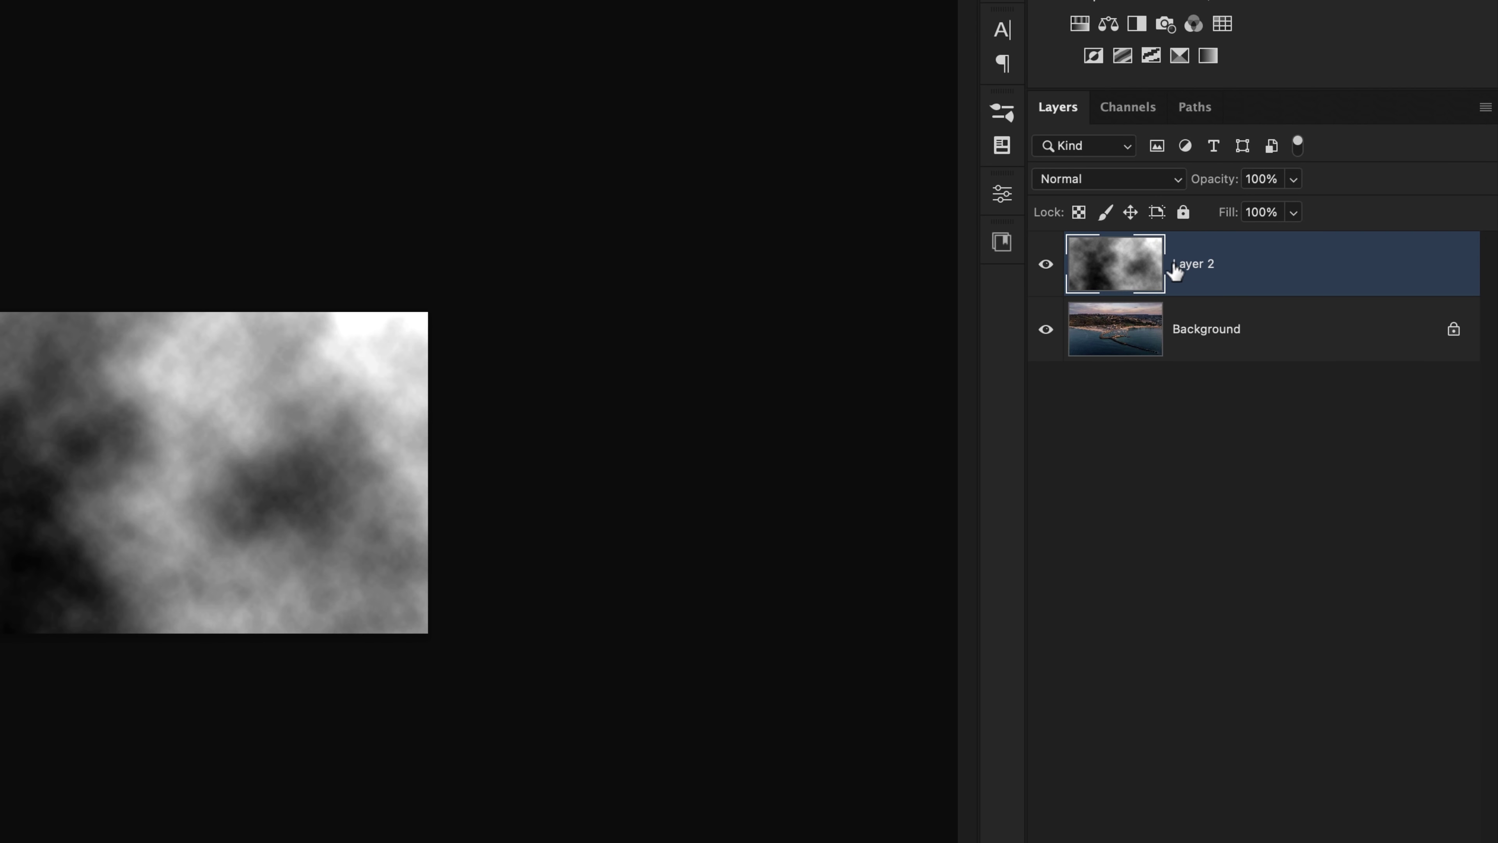
Step: Rename Layer 2 to 'clouds'
double_click(1201, 260)
text(clouds)
key(Return)
Step: Open Blending Options for the clouds layer from the fx menu to reach the Blend If sliders
double_click(1240, 276)
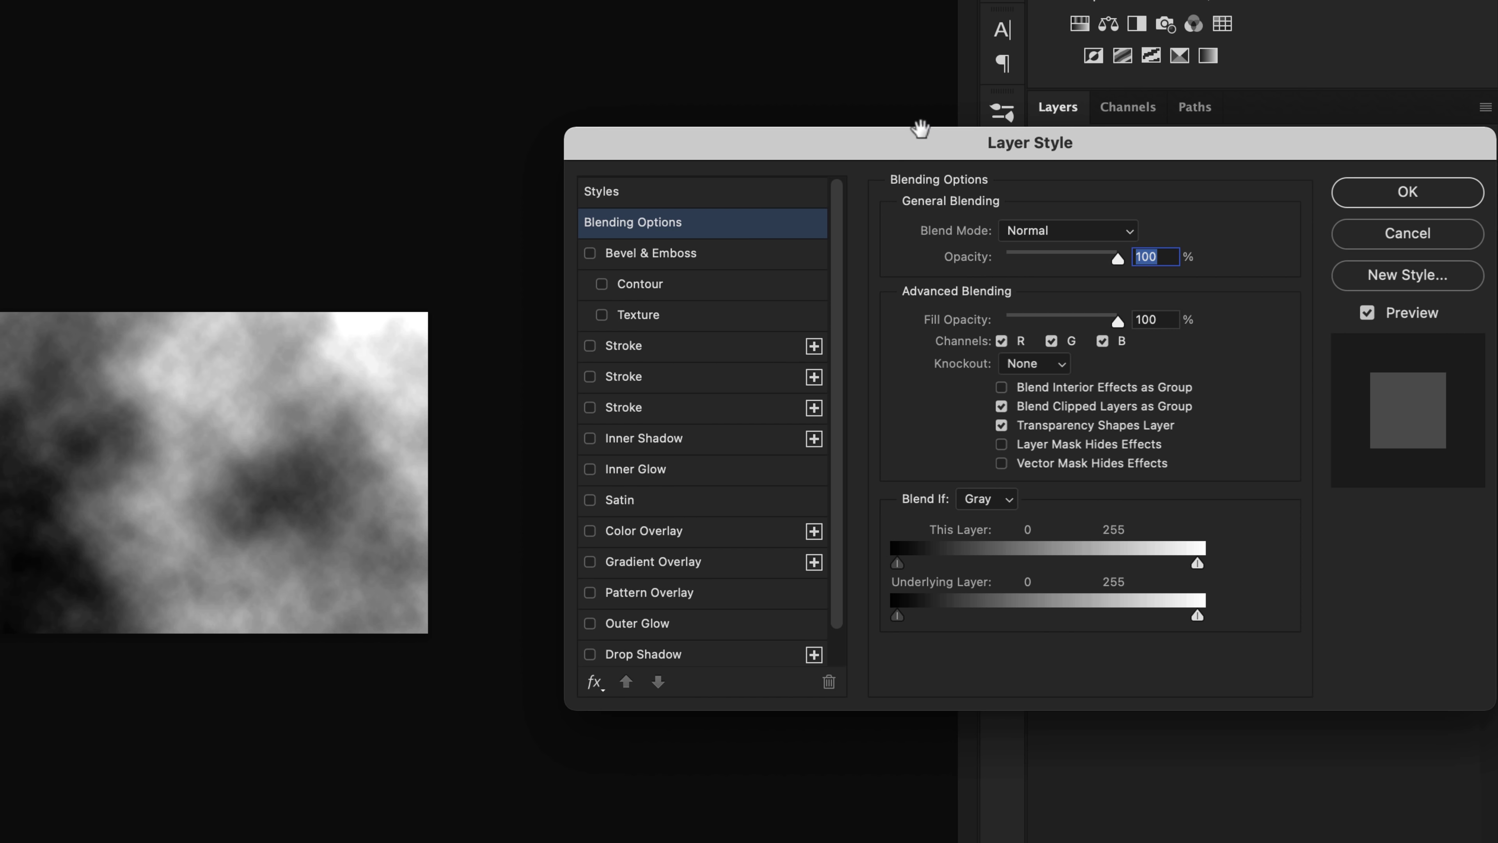
drag(918, 132, 824, 94)
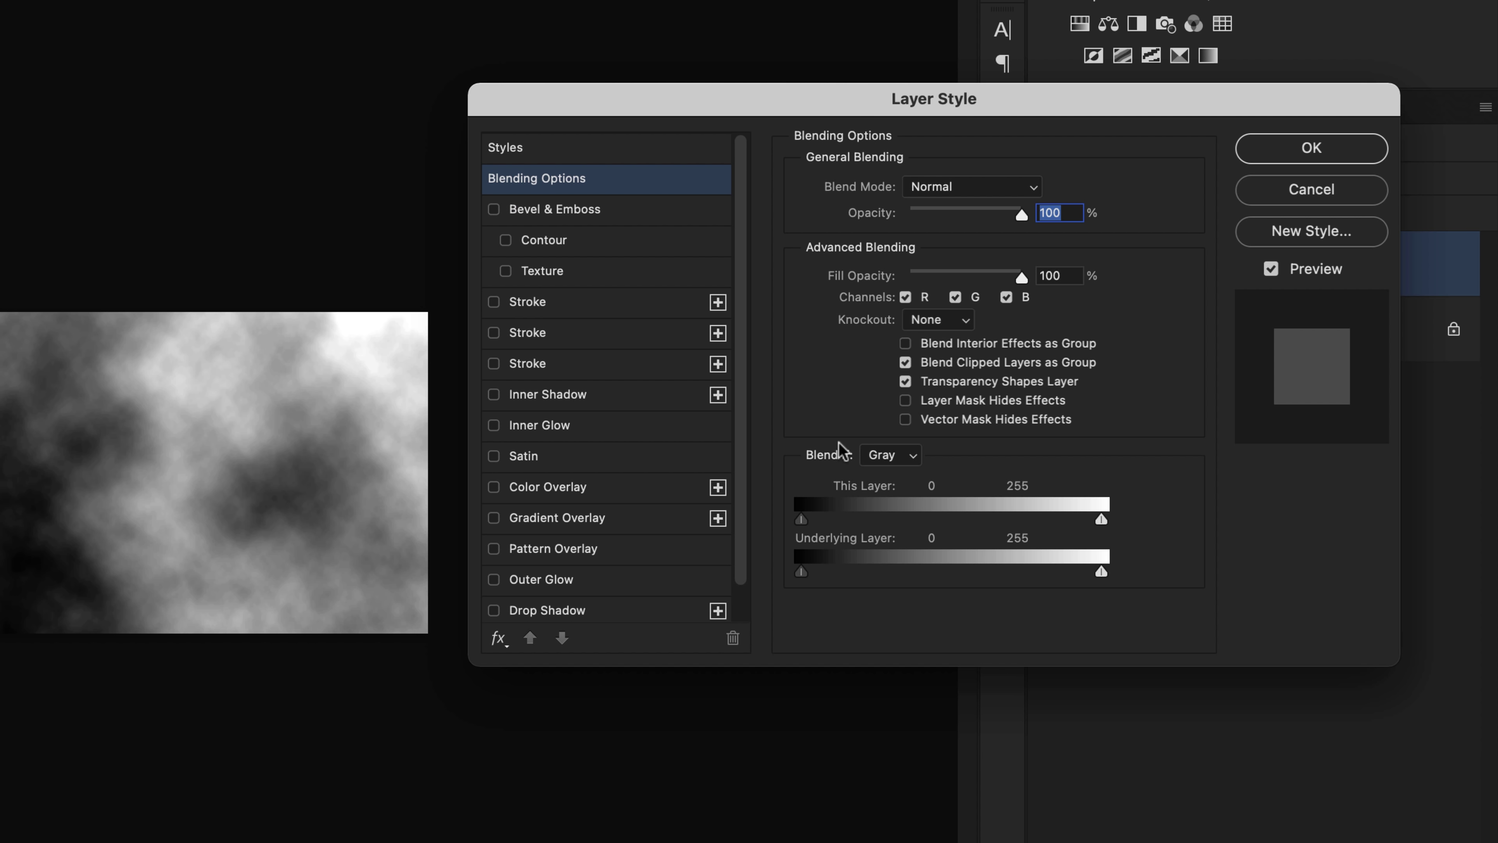
click(1280, 191)
key(super+t)
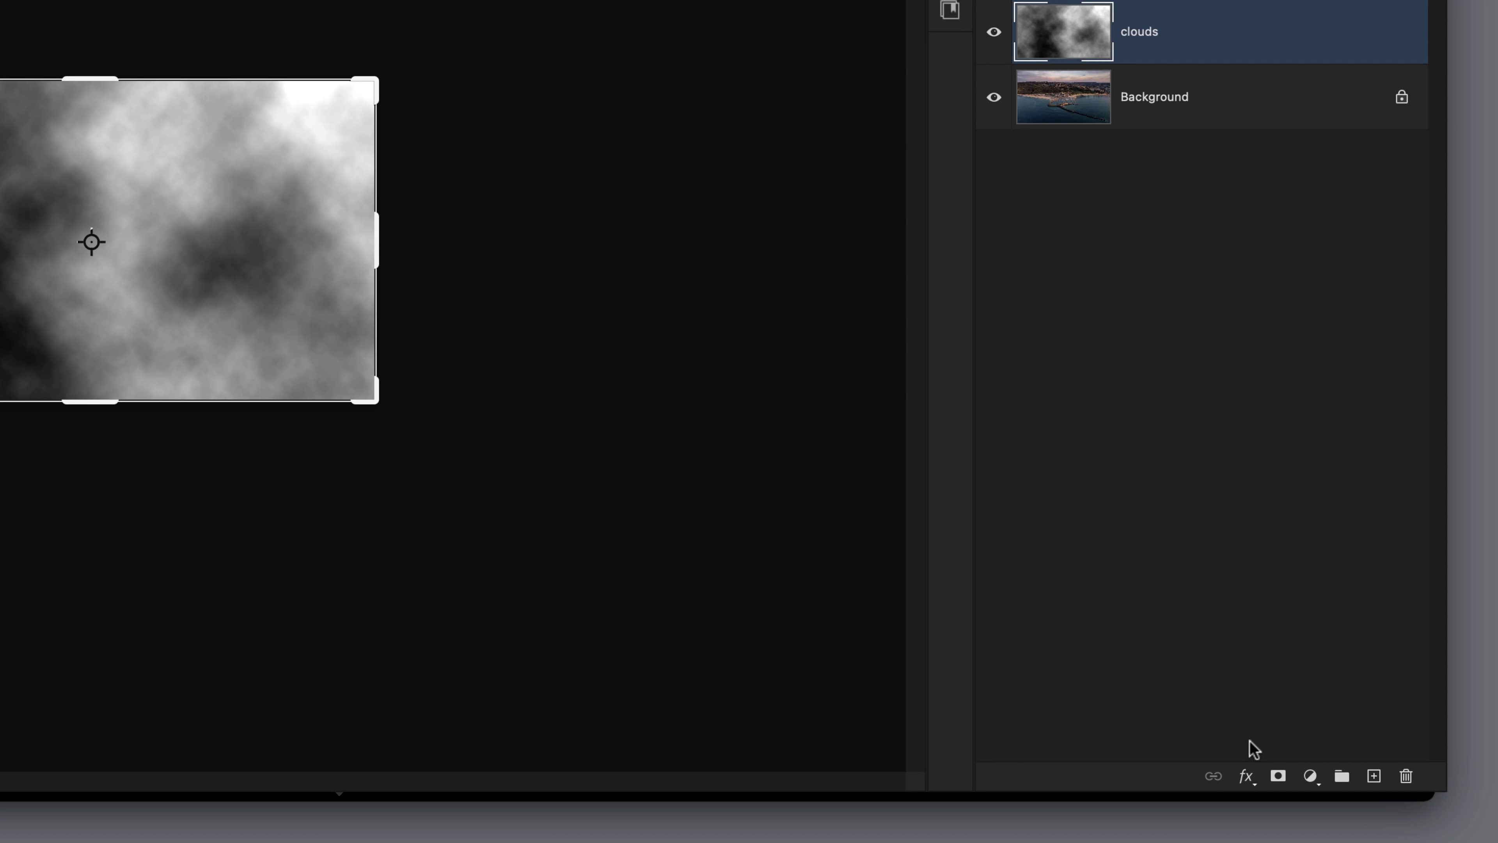
click(1246, 783)
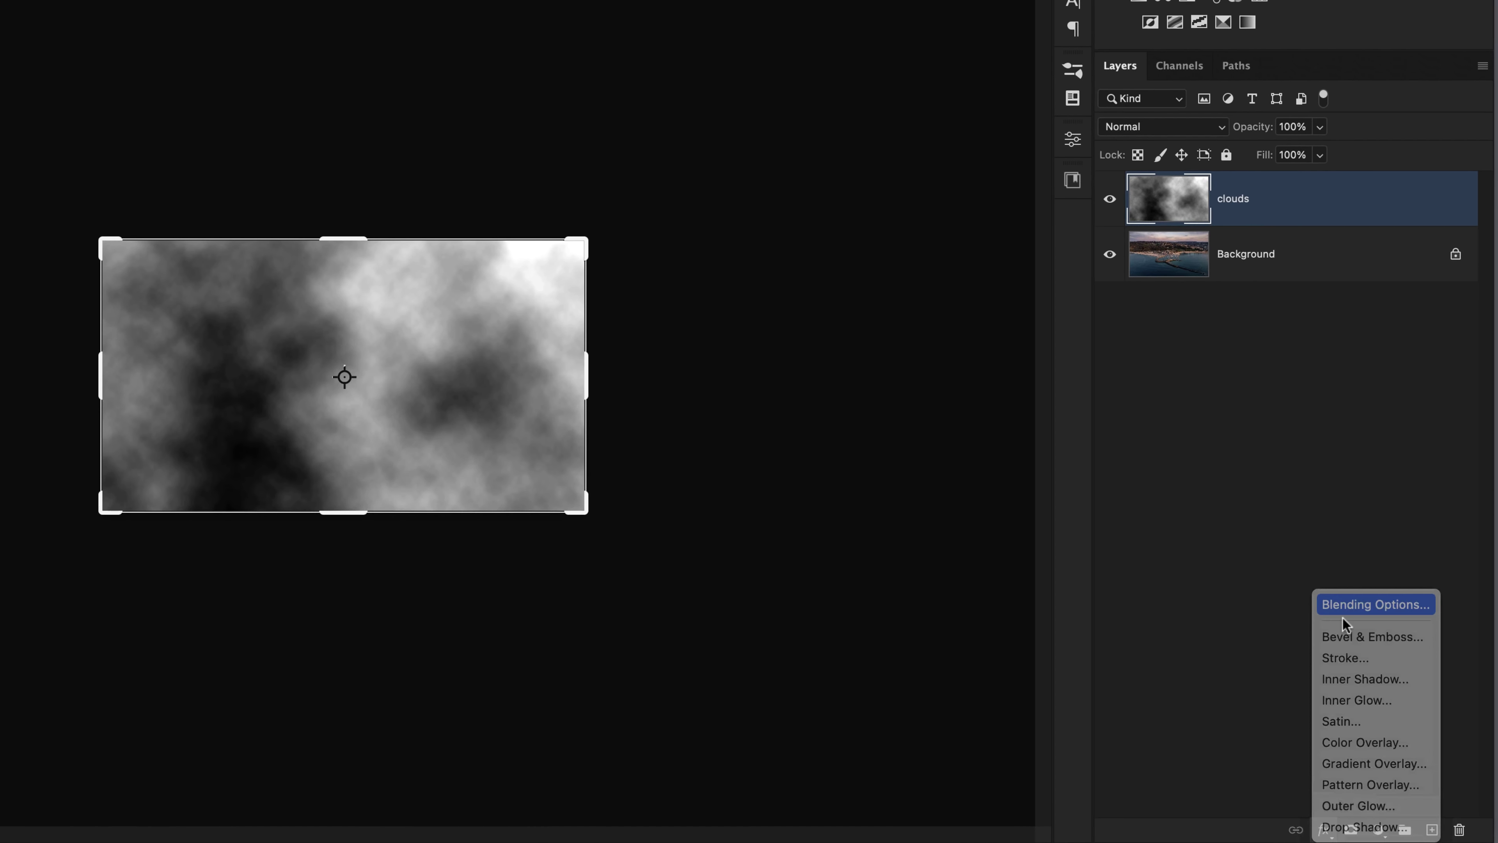
click(1343, 612)
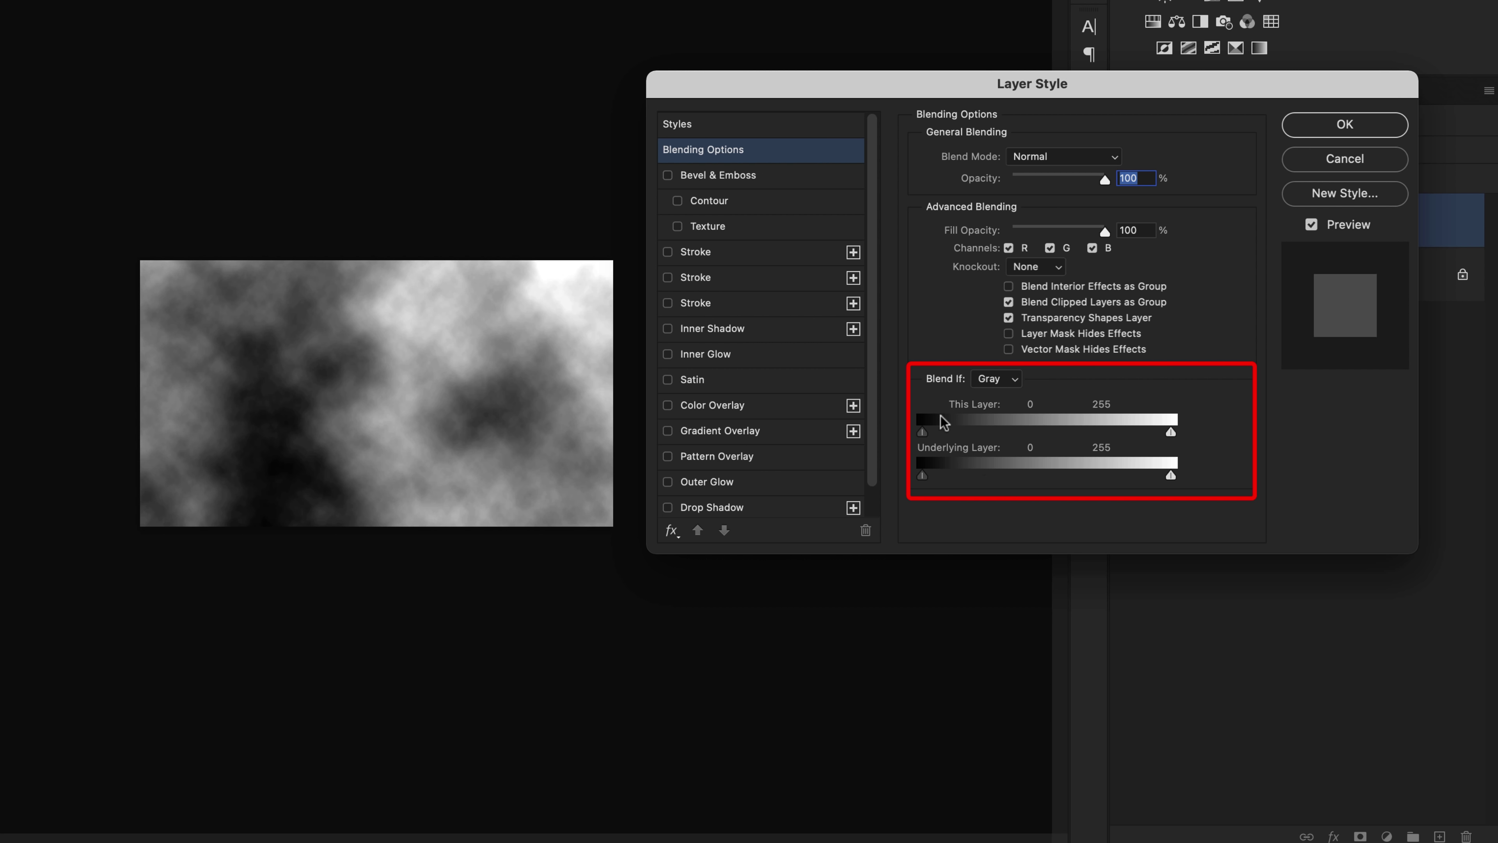
super+click(438, 392)
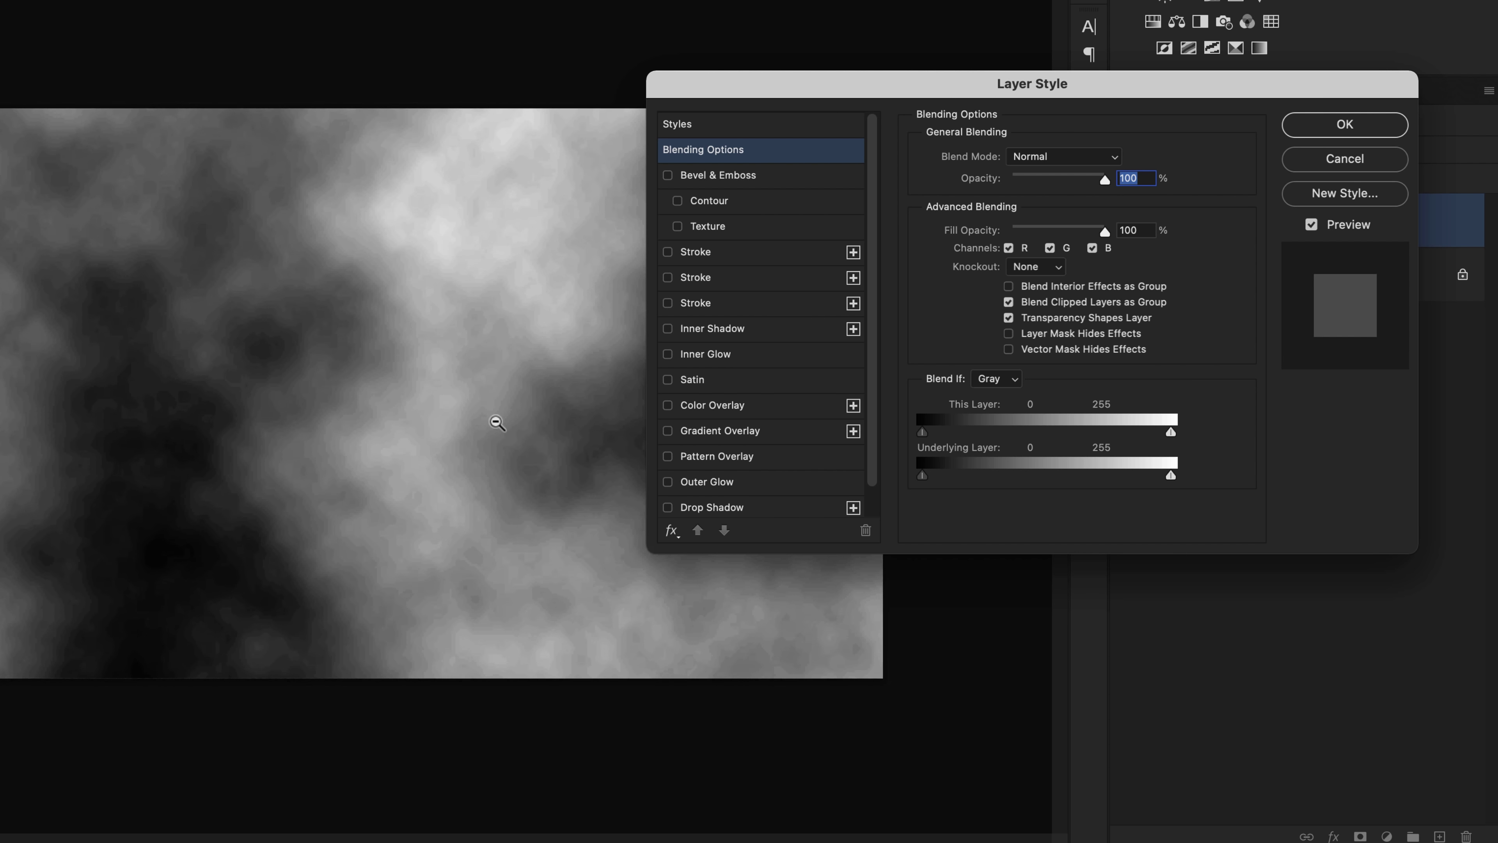
Step: Set the clouds layer's Blend If This Layer black point to about 124 to reveal the harbour
drag(781, 96, 812, 77)
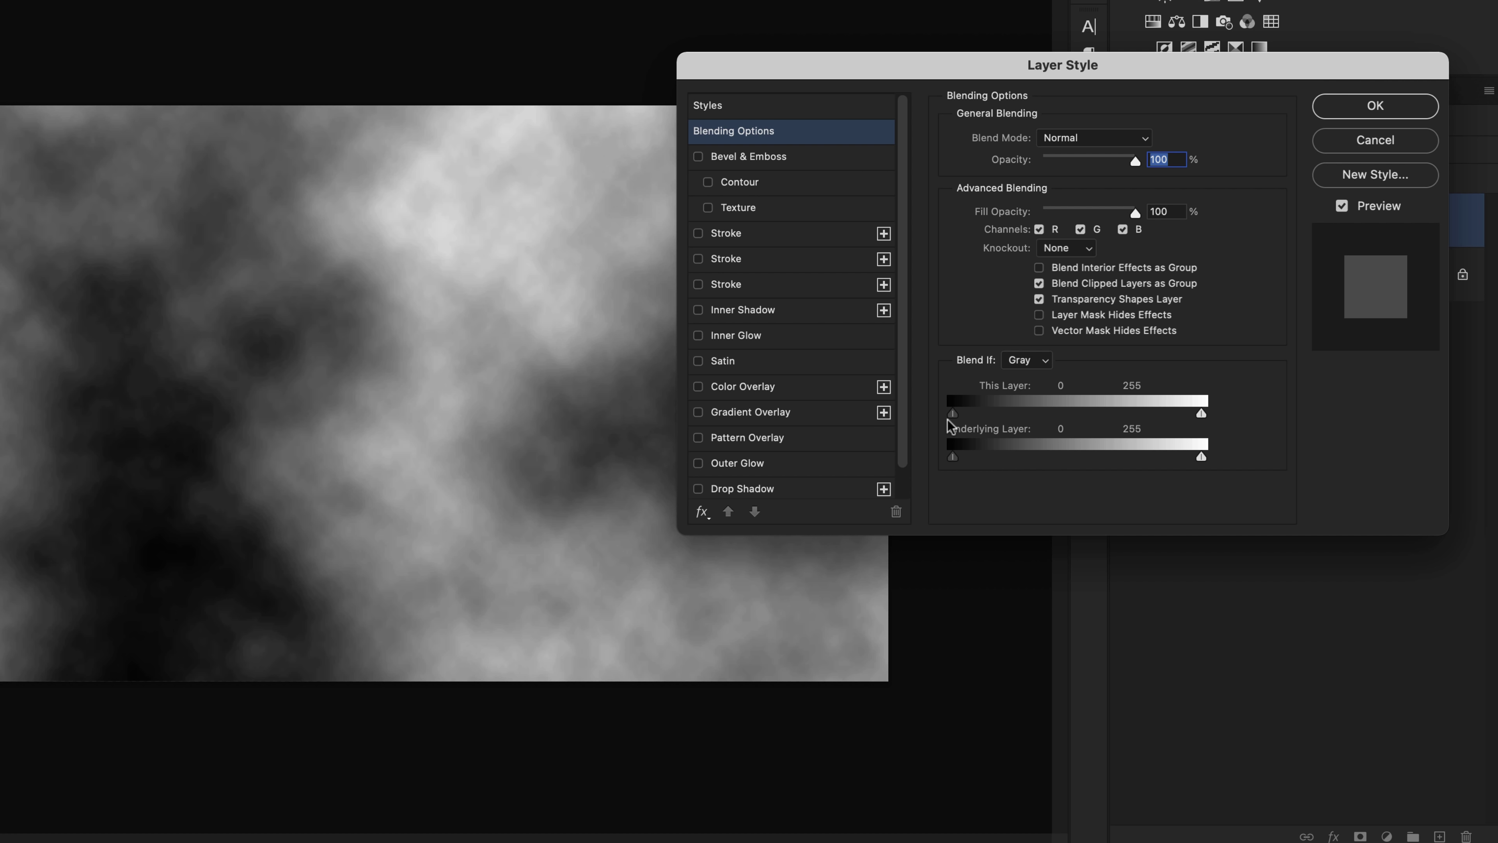
drag(960, 419, 1082, 419)
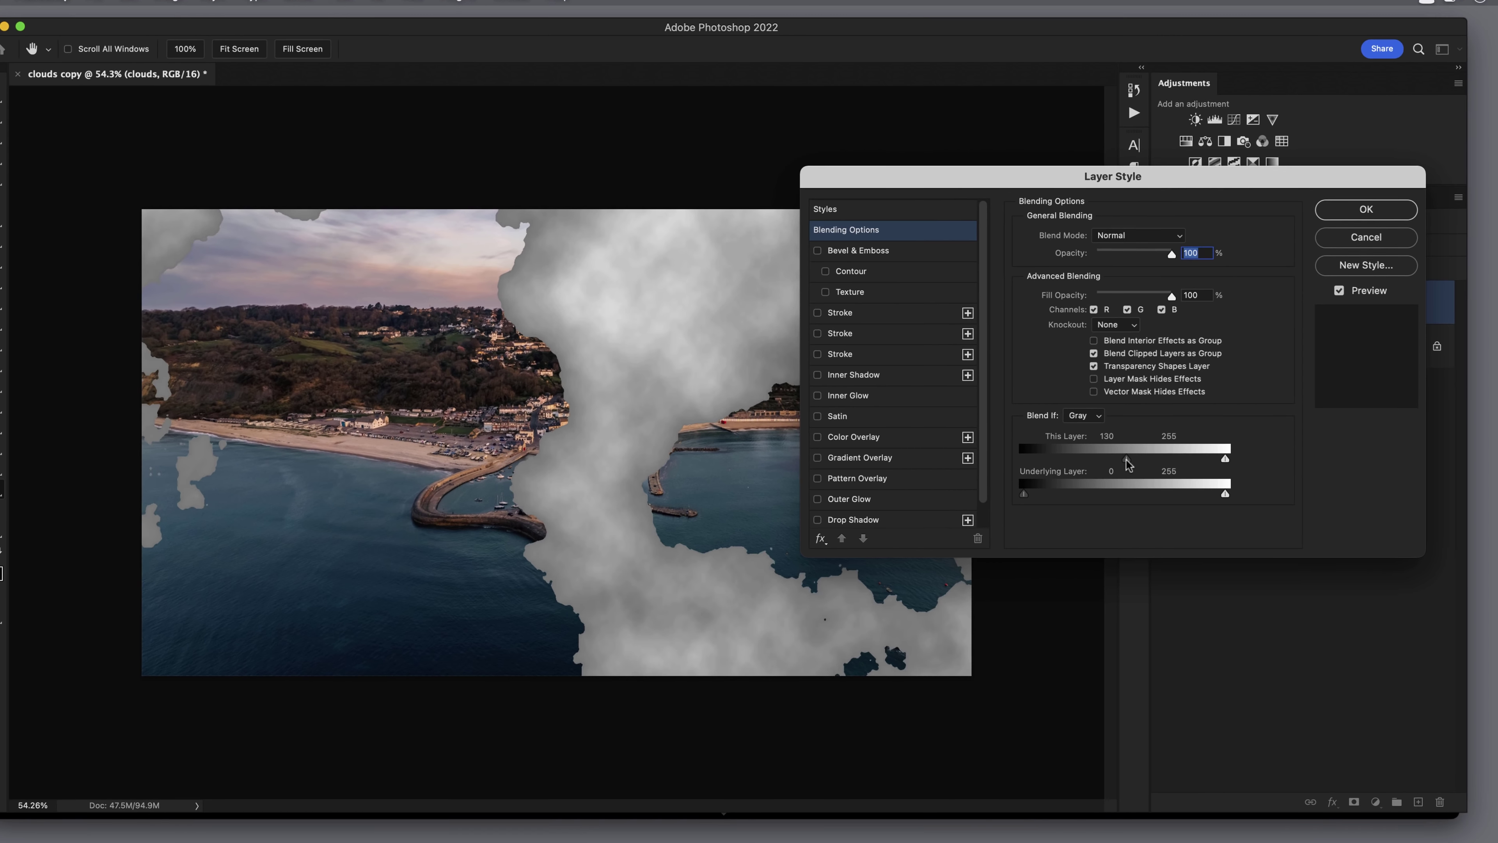
drag(1128, 464, 1126, 466)
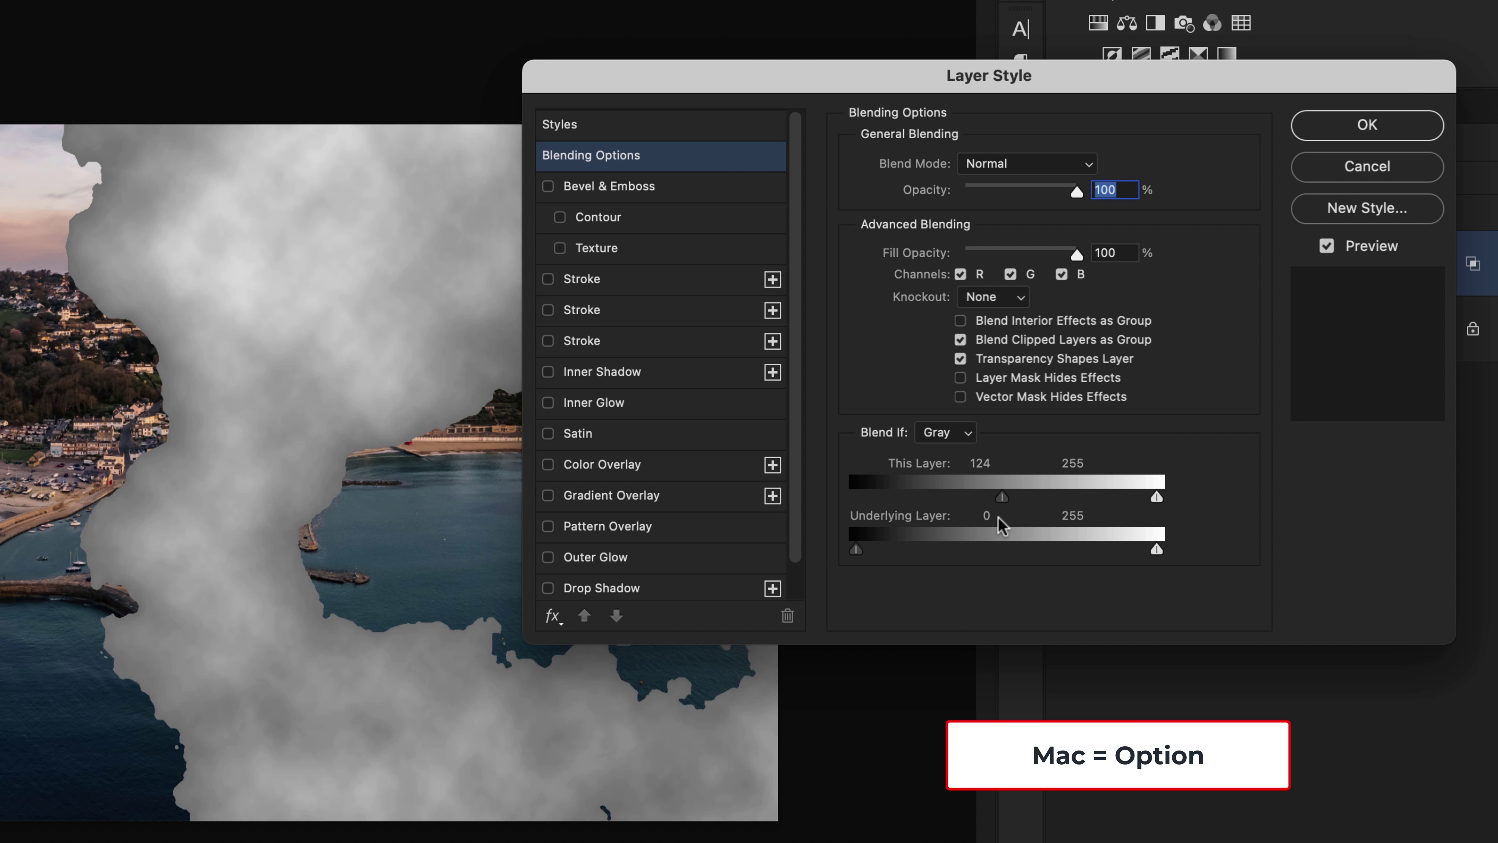
Step: Split the This Layer black point to 92 / 145 for a softer fade, and apply the layer style
key(alt)
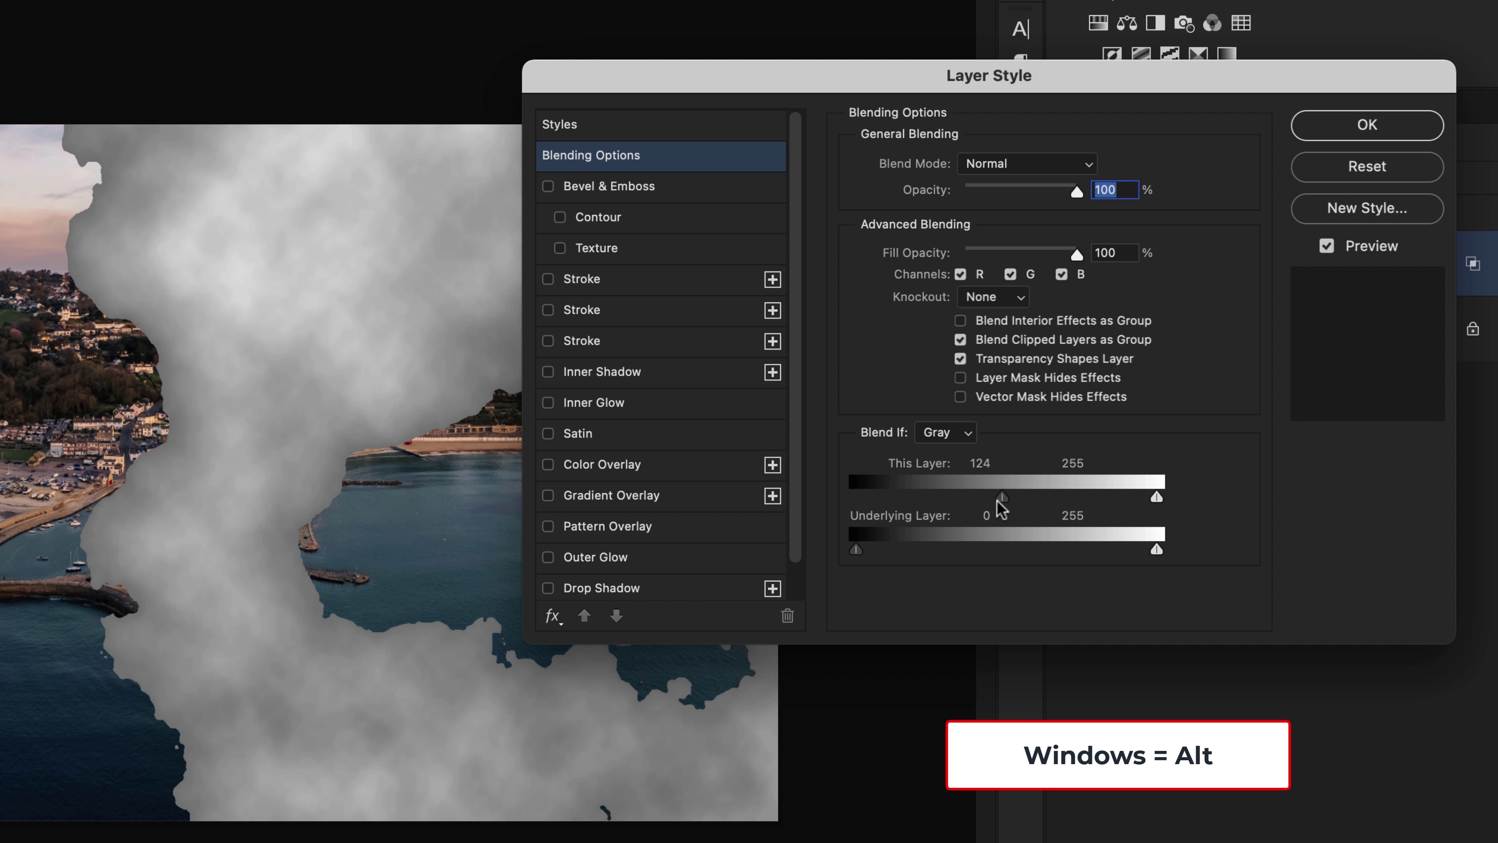
drag(1001, 498, 991, 500)
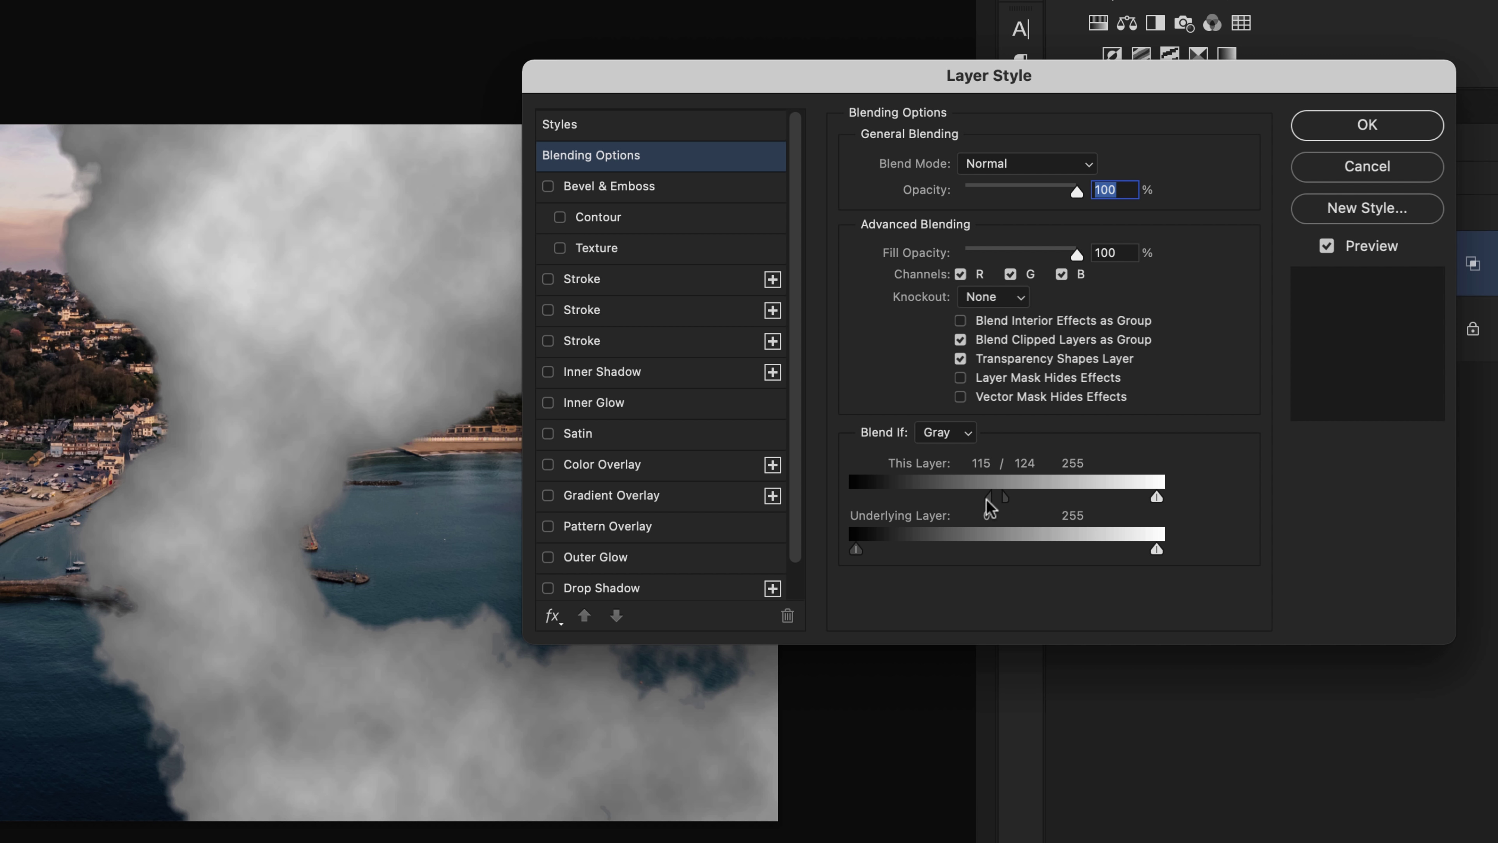
mouse_move(989, 506)
mouse_down()
mouse_move(967, 505)
mouse_move(1016, 508)
mouse_move(973, 505)
mouse_up()
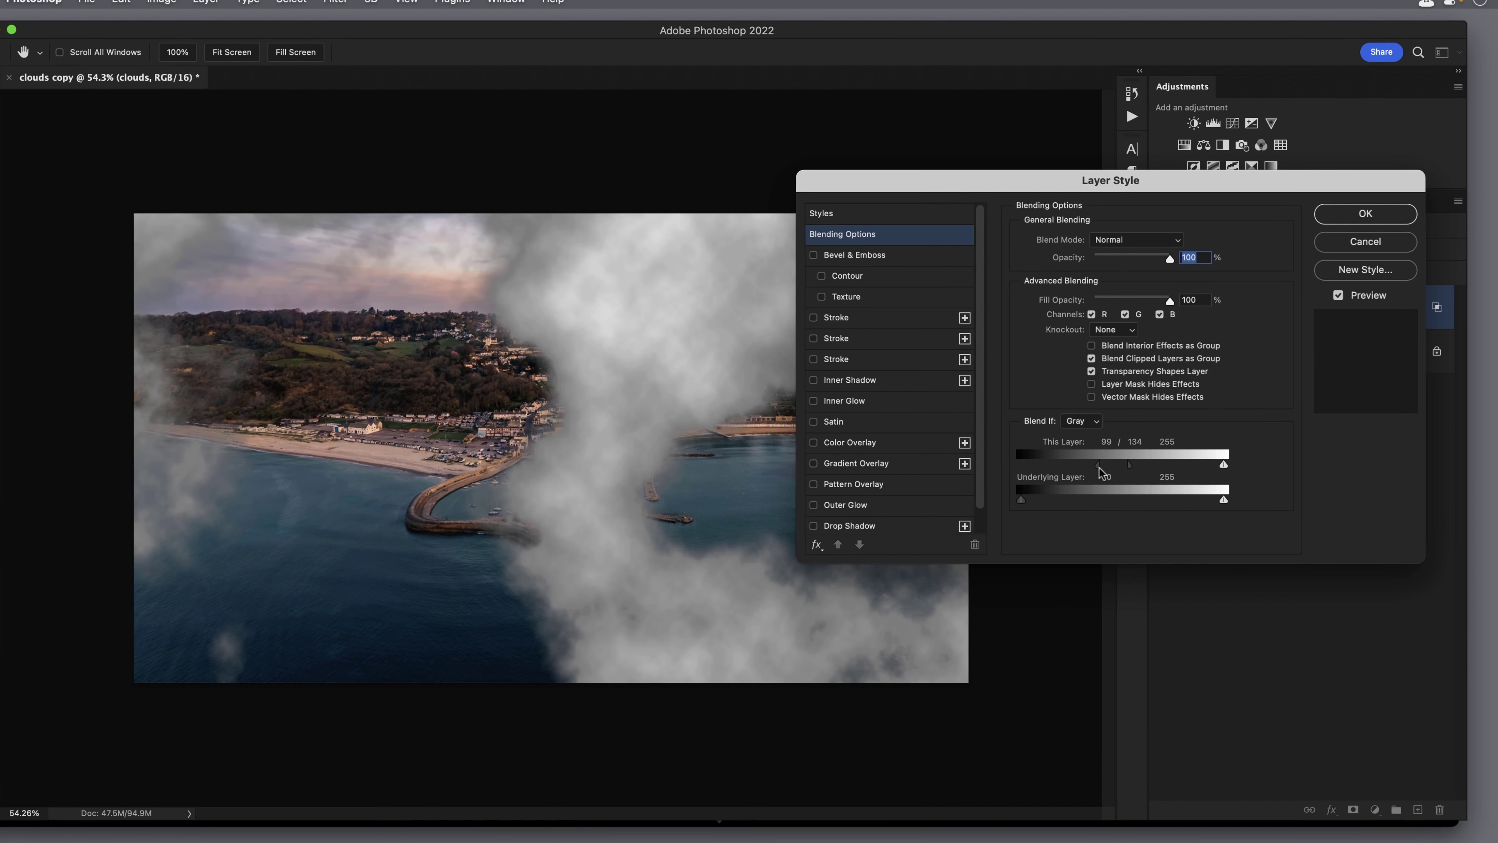
drag(1098, 466, 1096, 466)
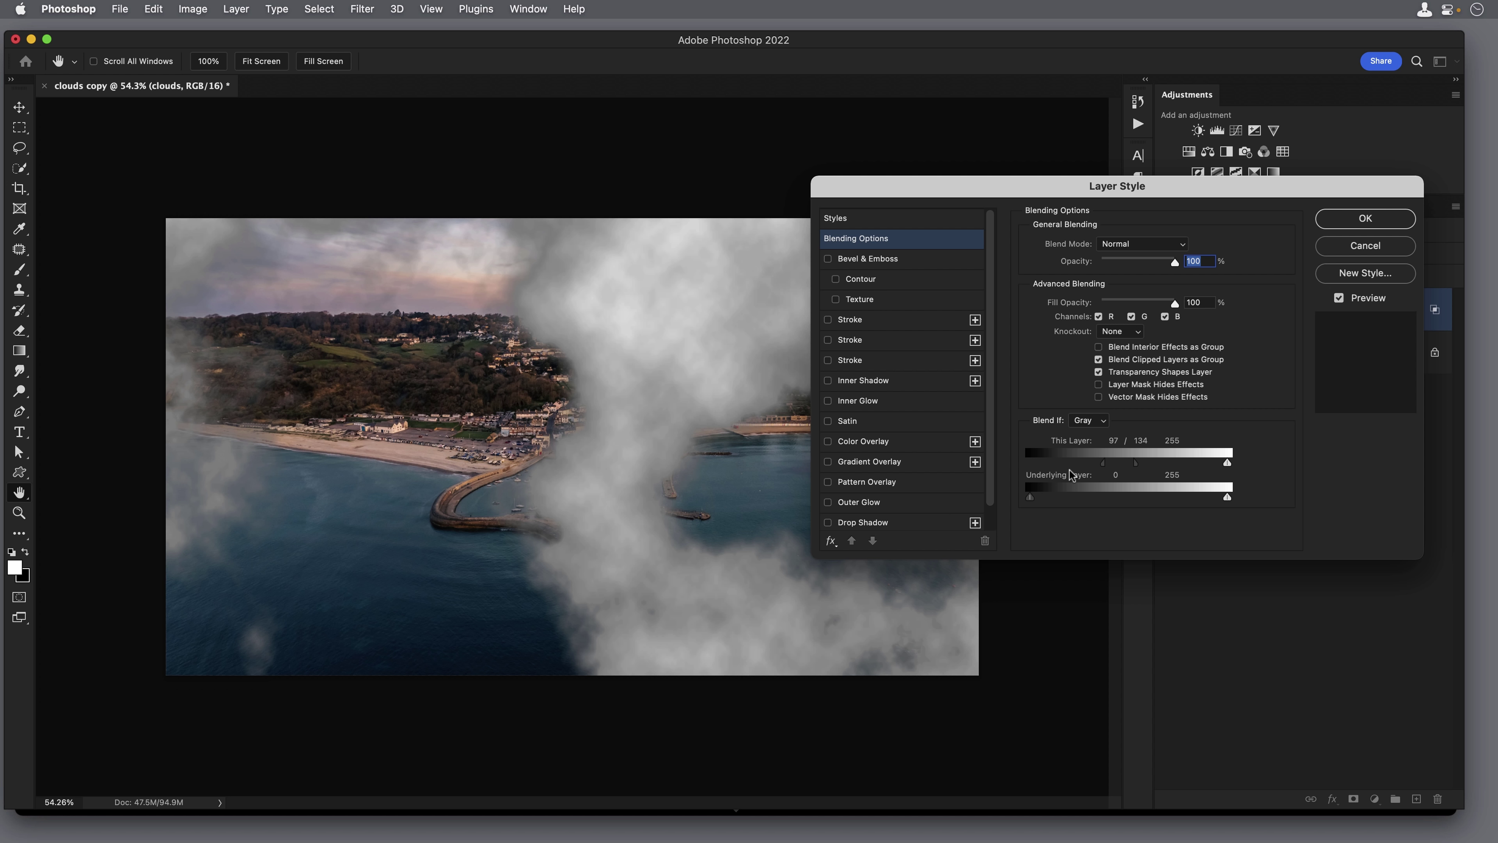
mouse_move(1102, 464)
mouse_down()
mouse_move(1148, 467)
mouse_move(1101, 468)
mouse_up()
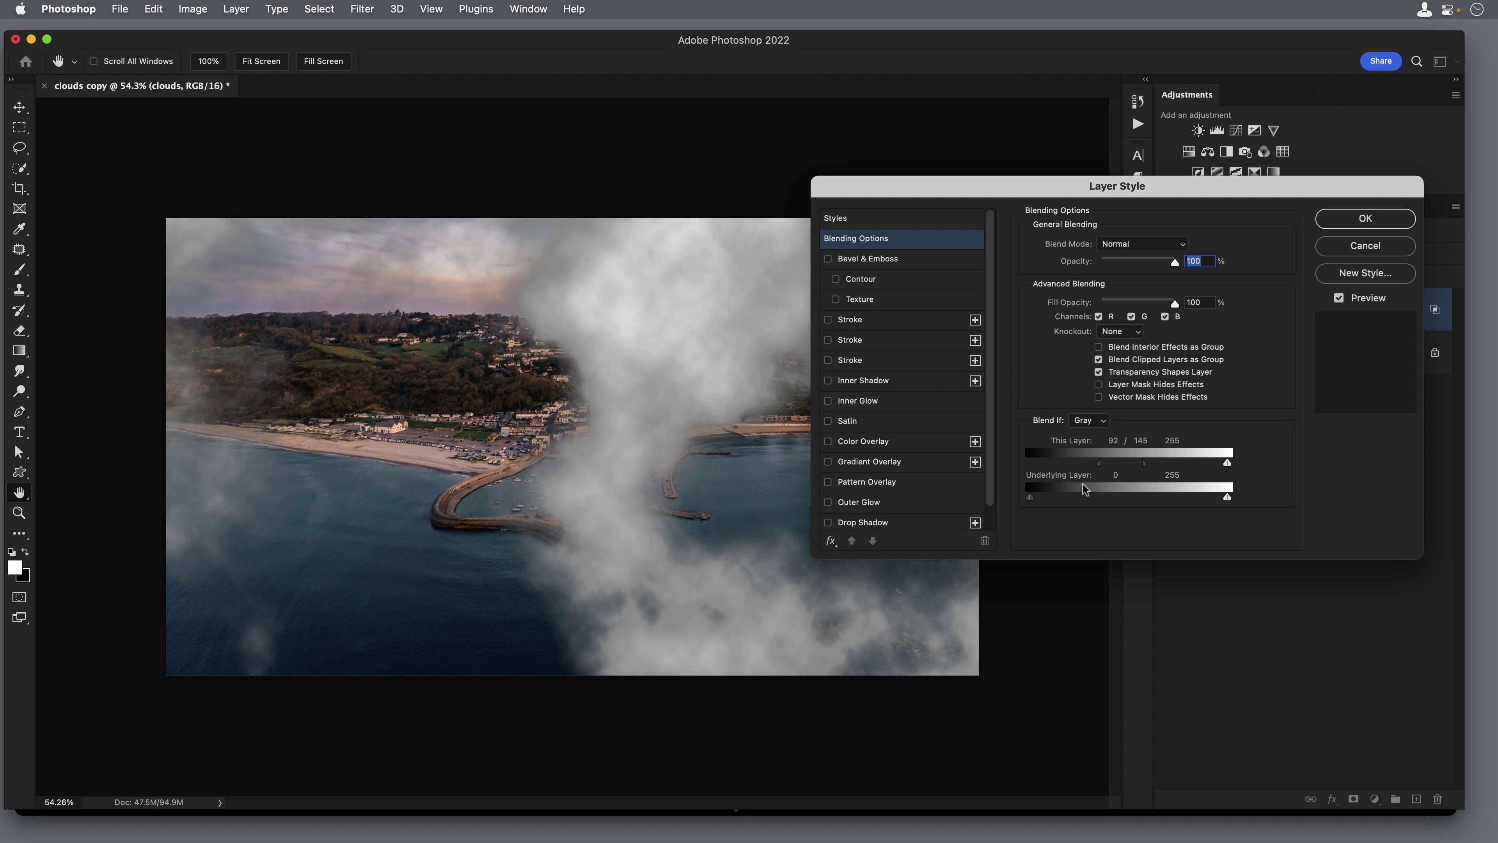
click(1355, 227)
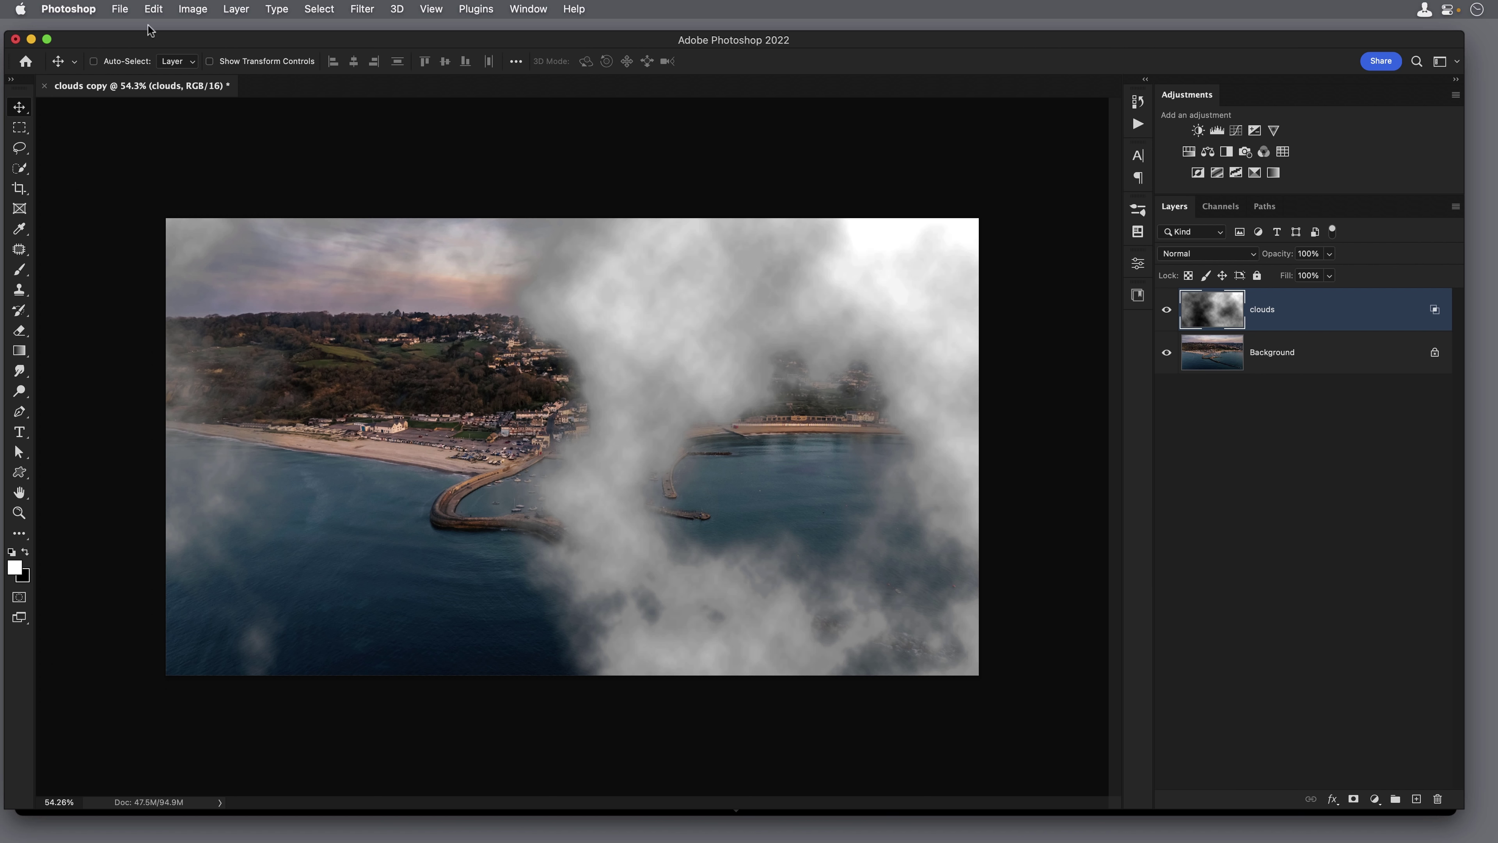
Step: Put the clouds layer into an Edit > Transform > Perspective transform
click(153, 9)
mouse_move(216, 357)
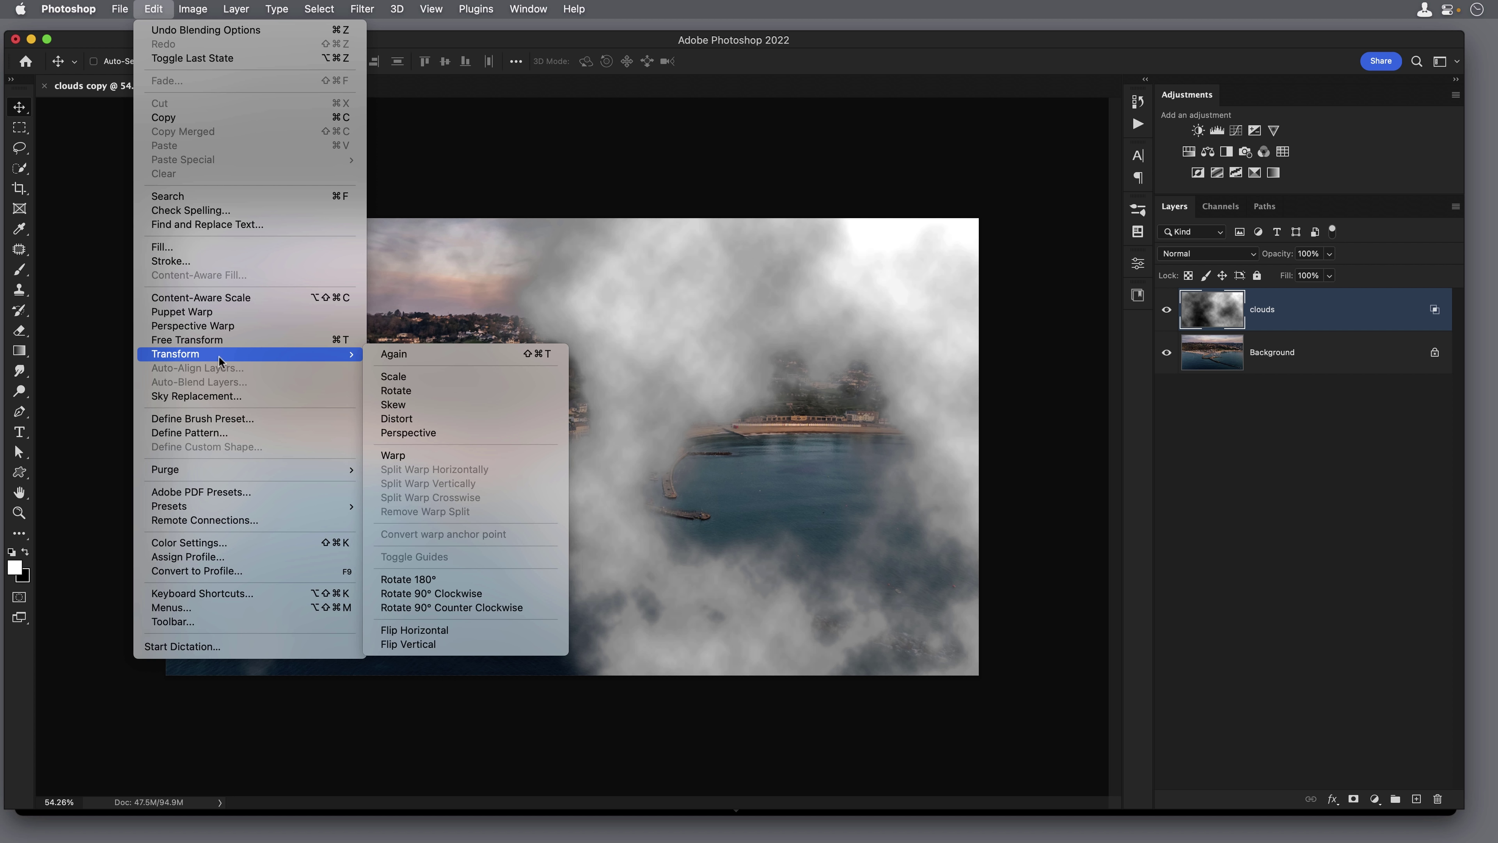
click(415, 432)
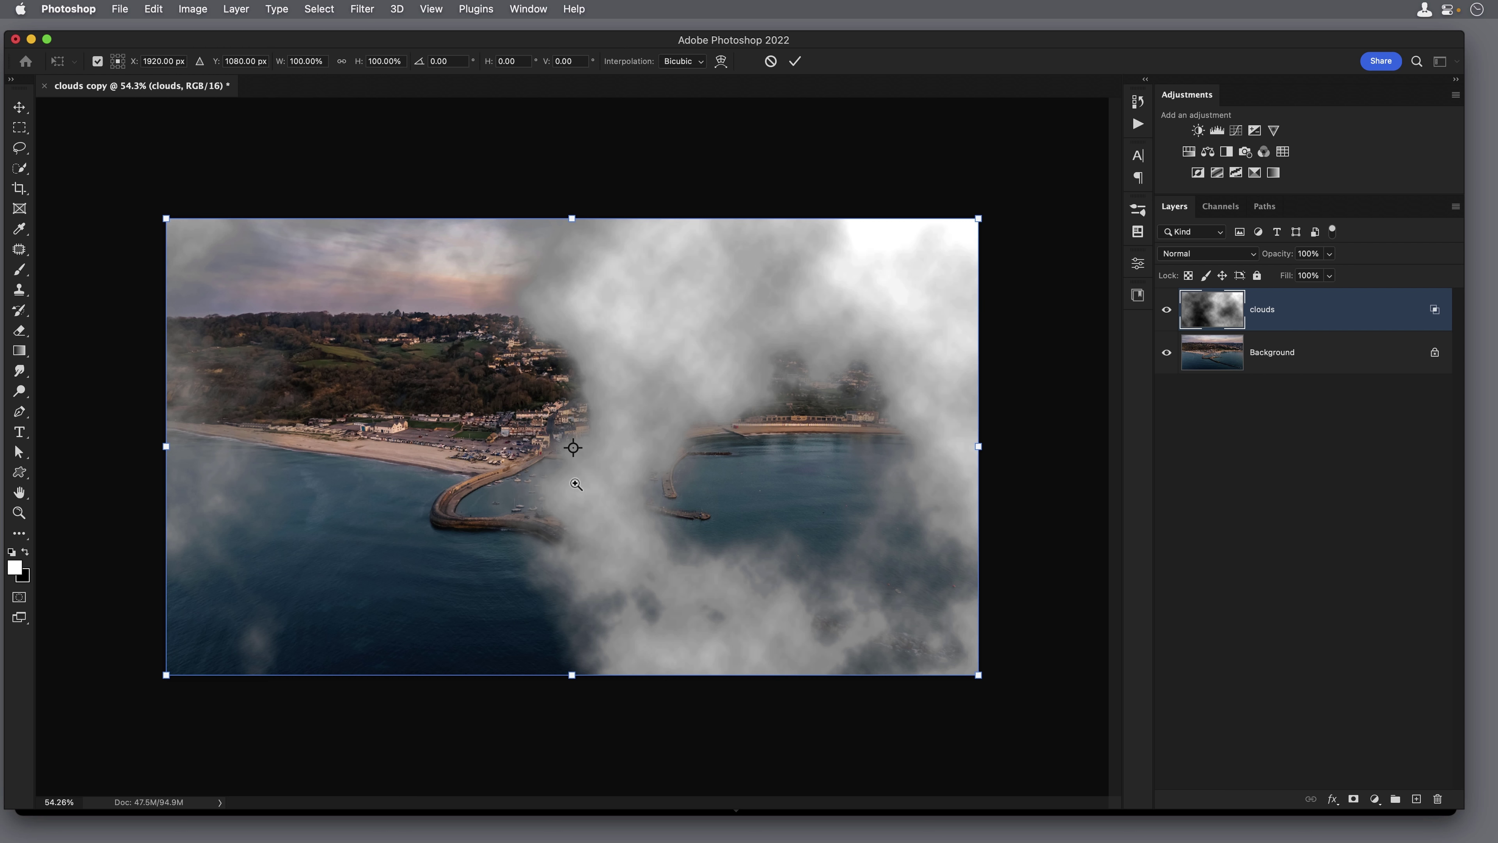
Step: Widen the clouds' bottom edge with the perspective handles so the fog recedes, and commit it
drag(576, 484, 566, 485)
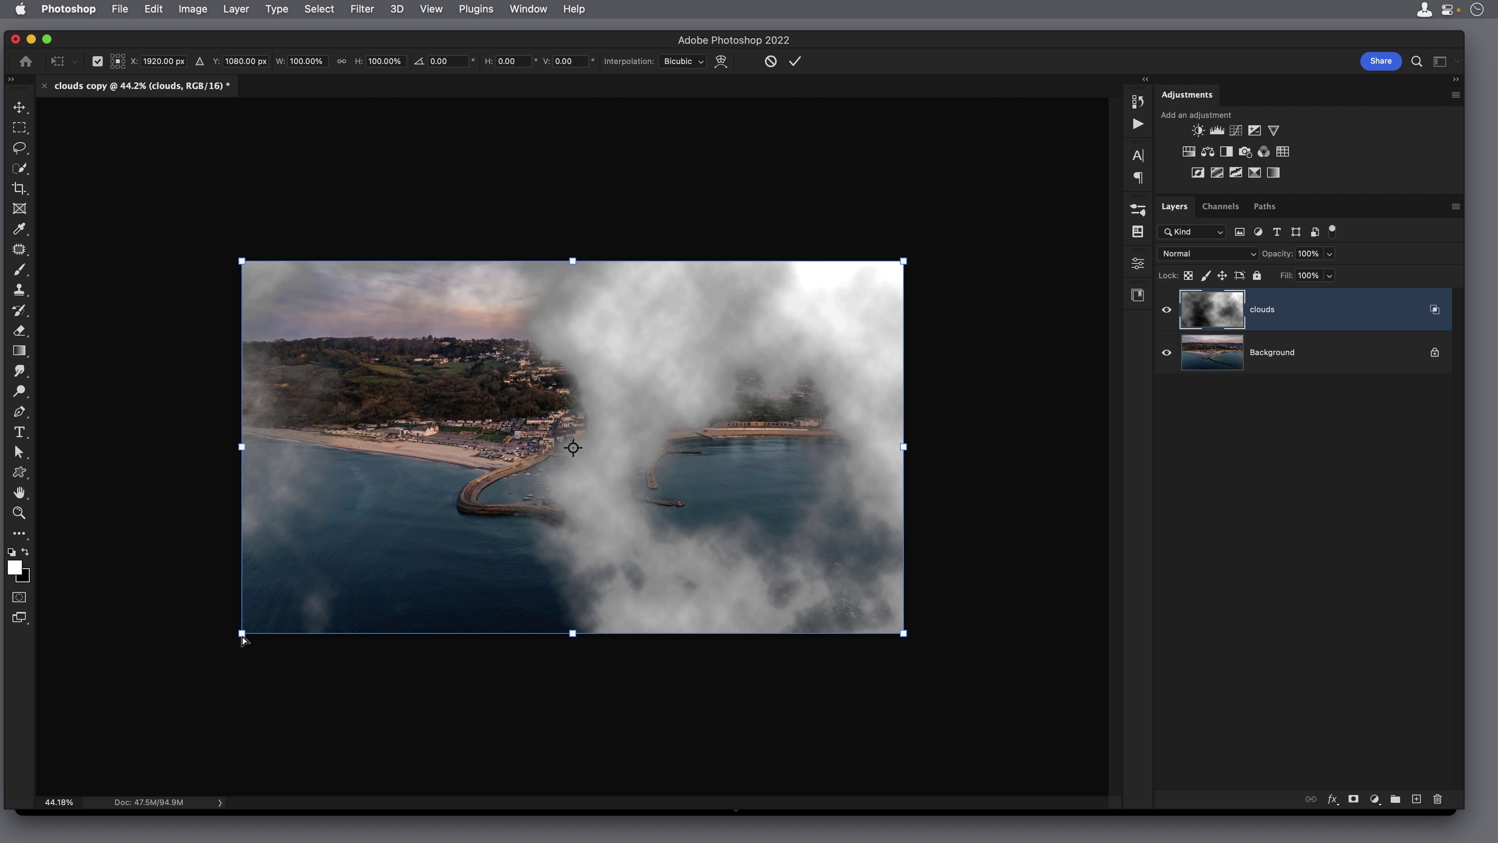
drag(241, 637, 66, 623)
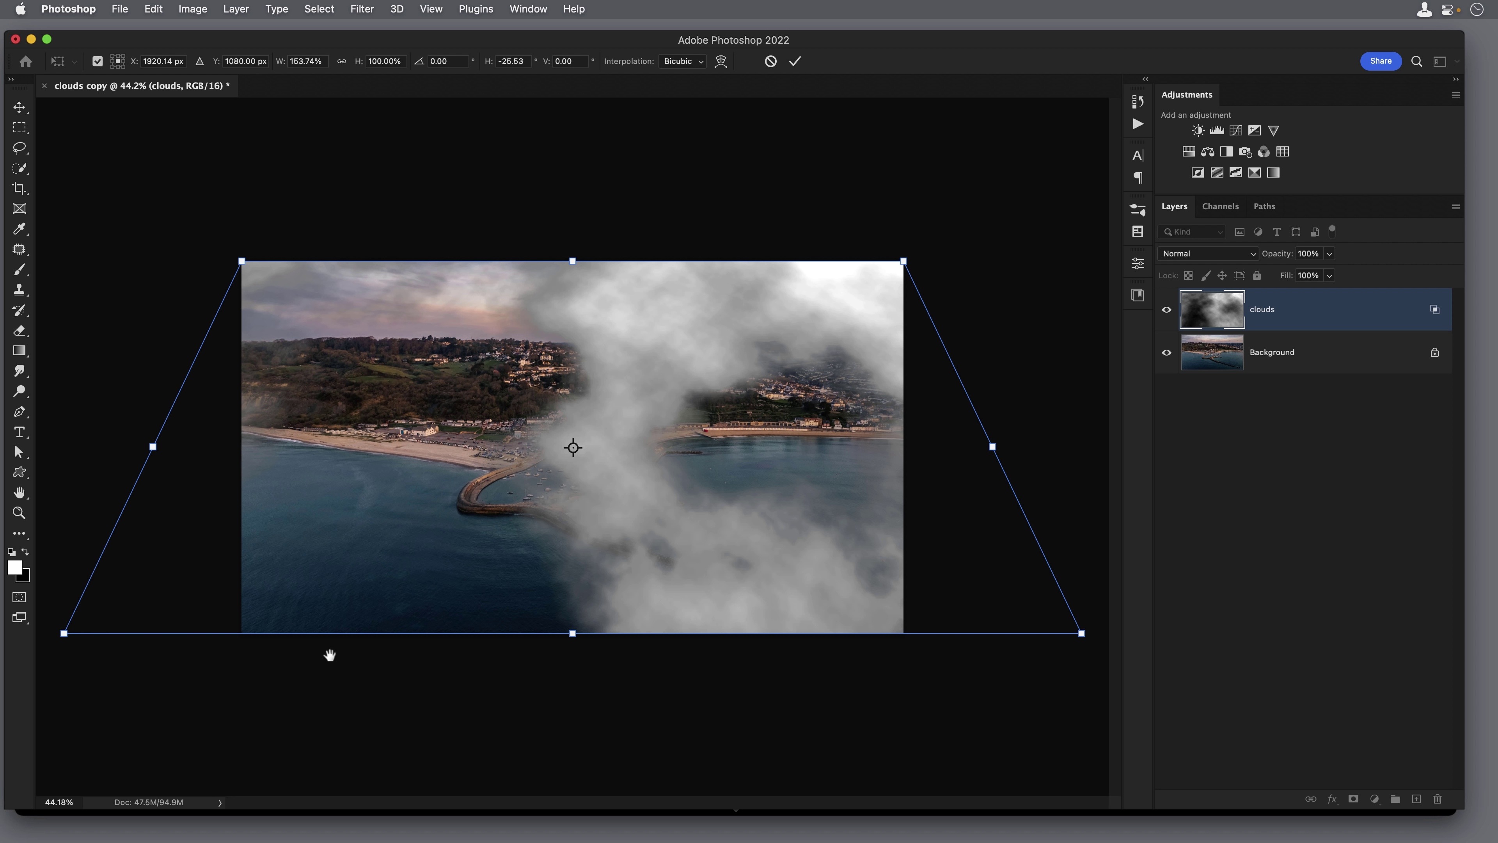
drag(341, 648, 229, 613)
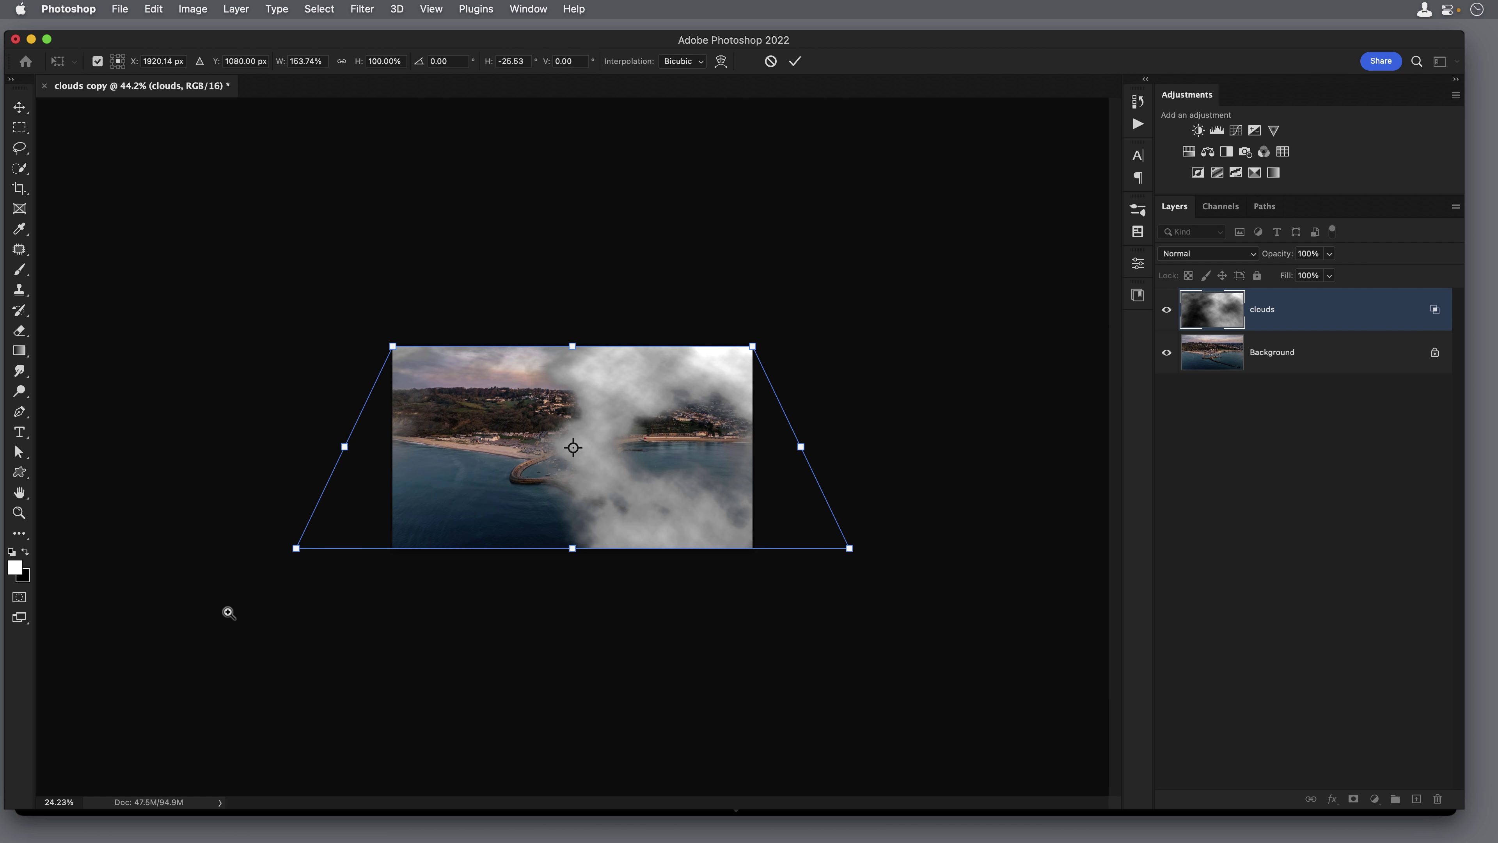
drag(296, 548, 263, 547)
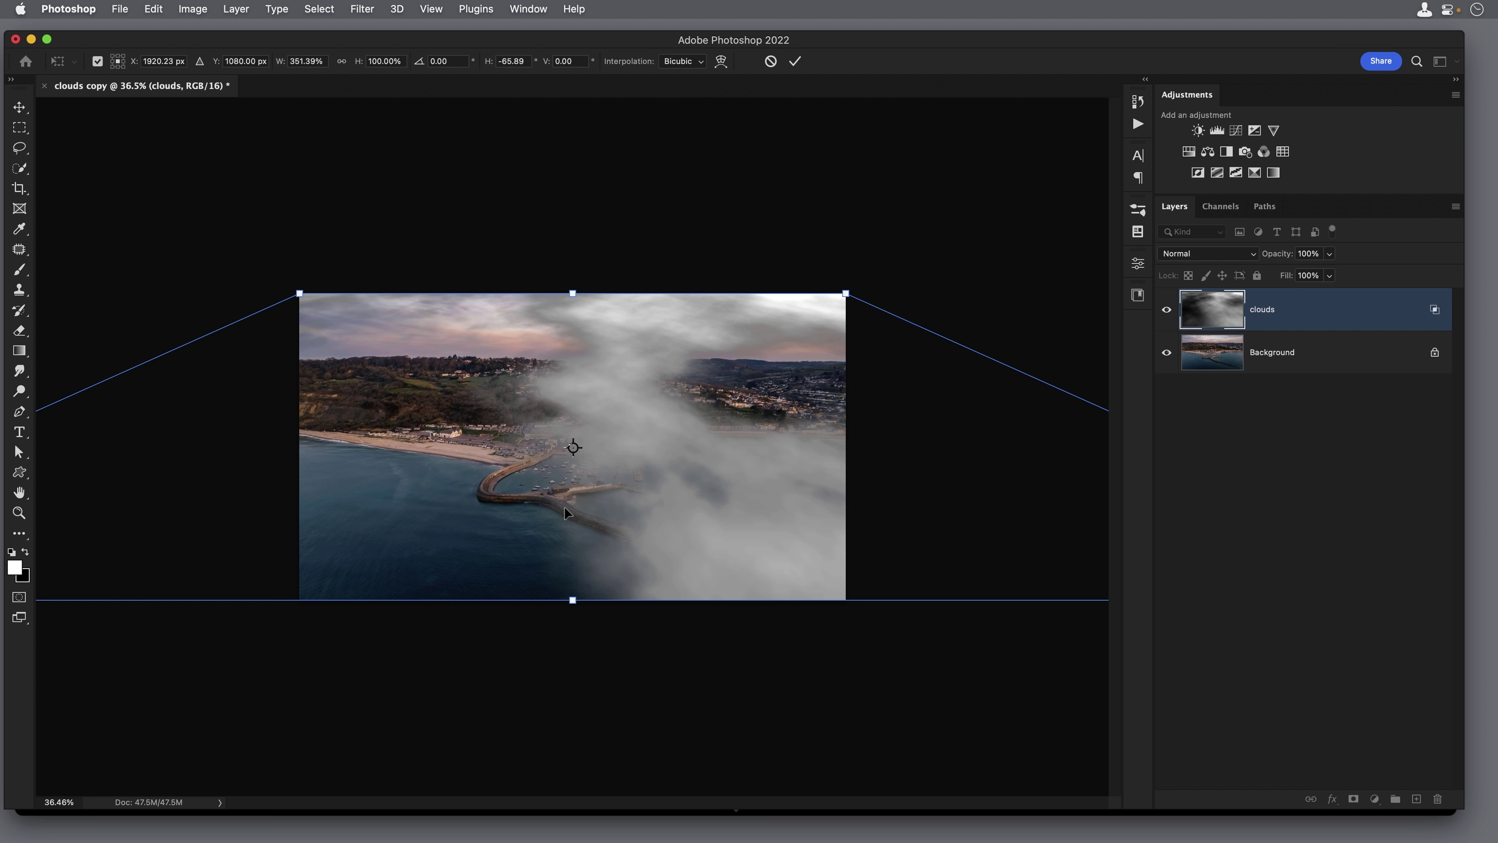
key(Return)
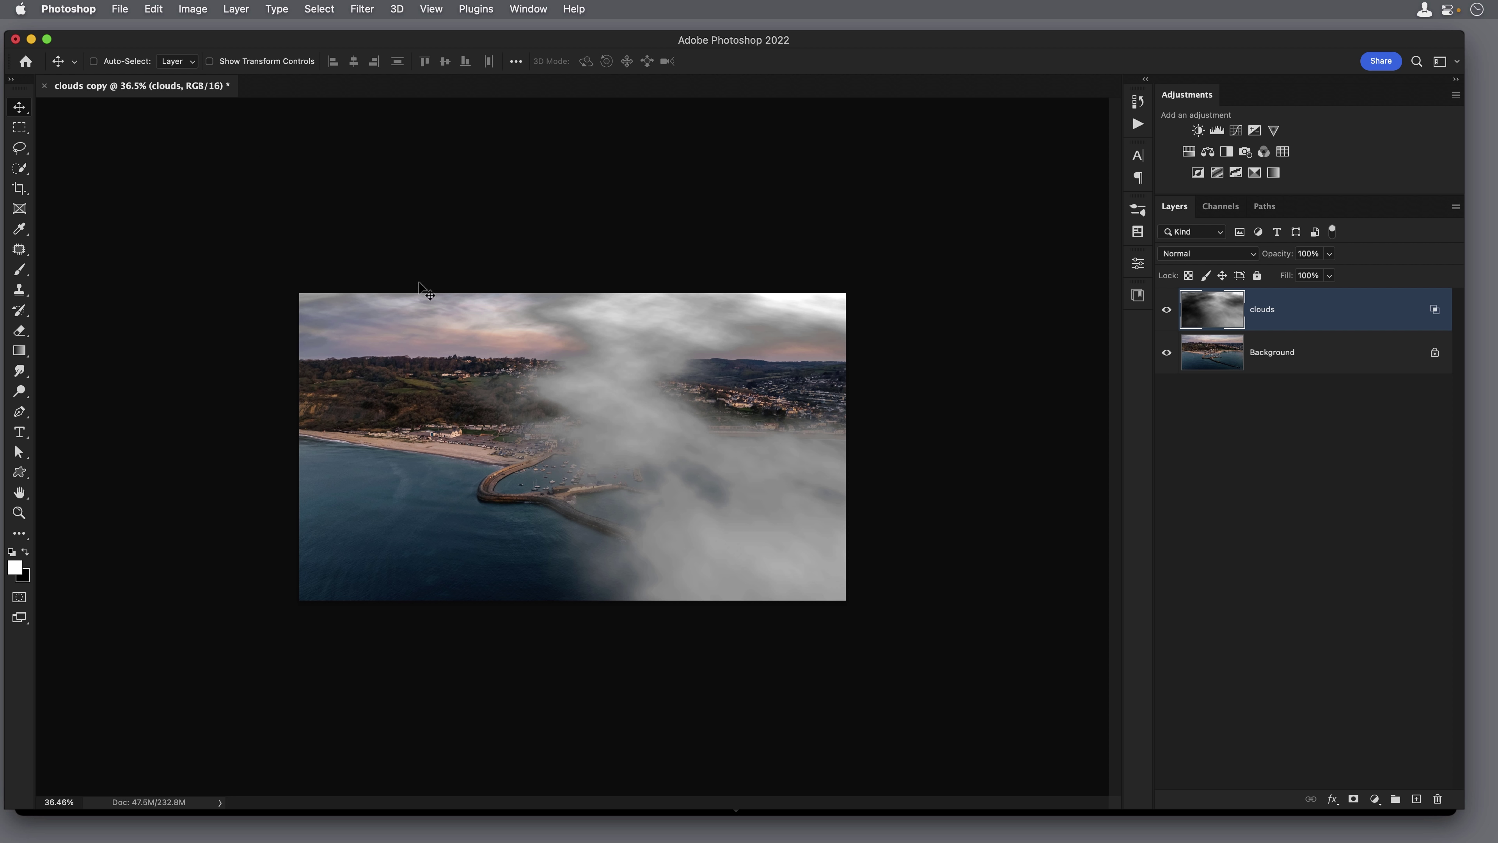
Step: Crop the overhanging clouds to the canvas, scale the fog to about 141%, and shift it left
double_click(465, 421)
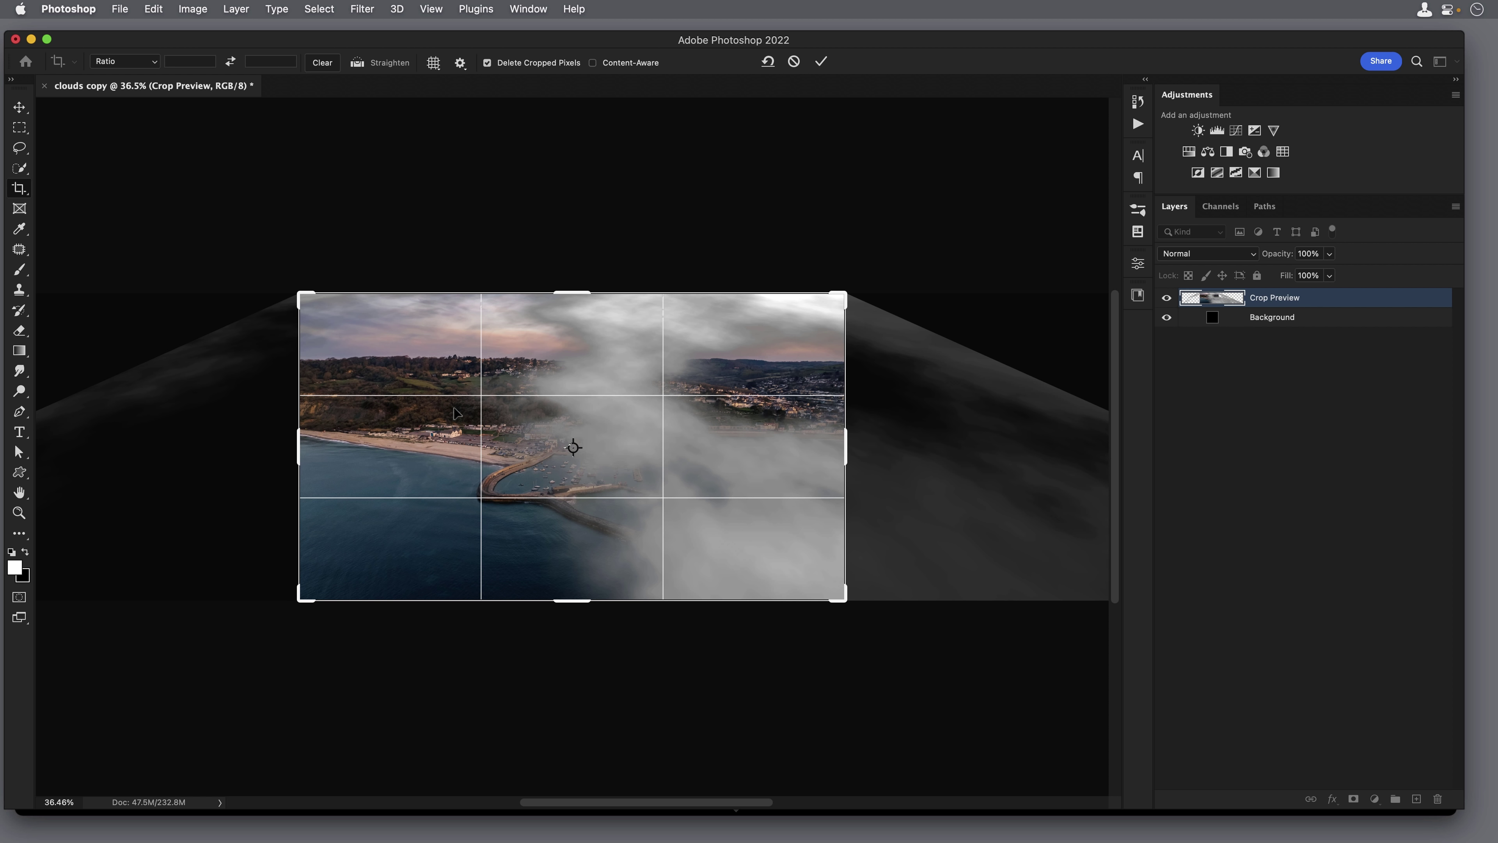
key(ctrl+t)
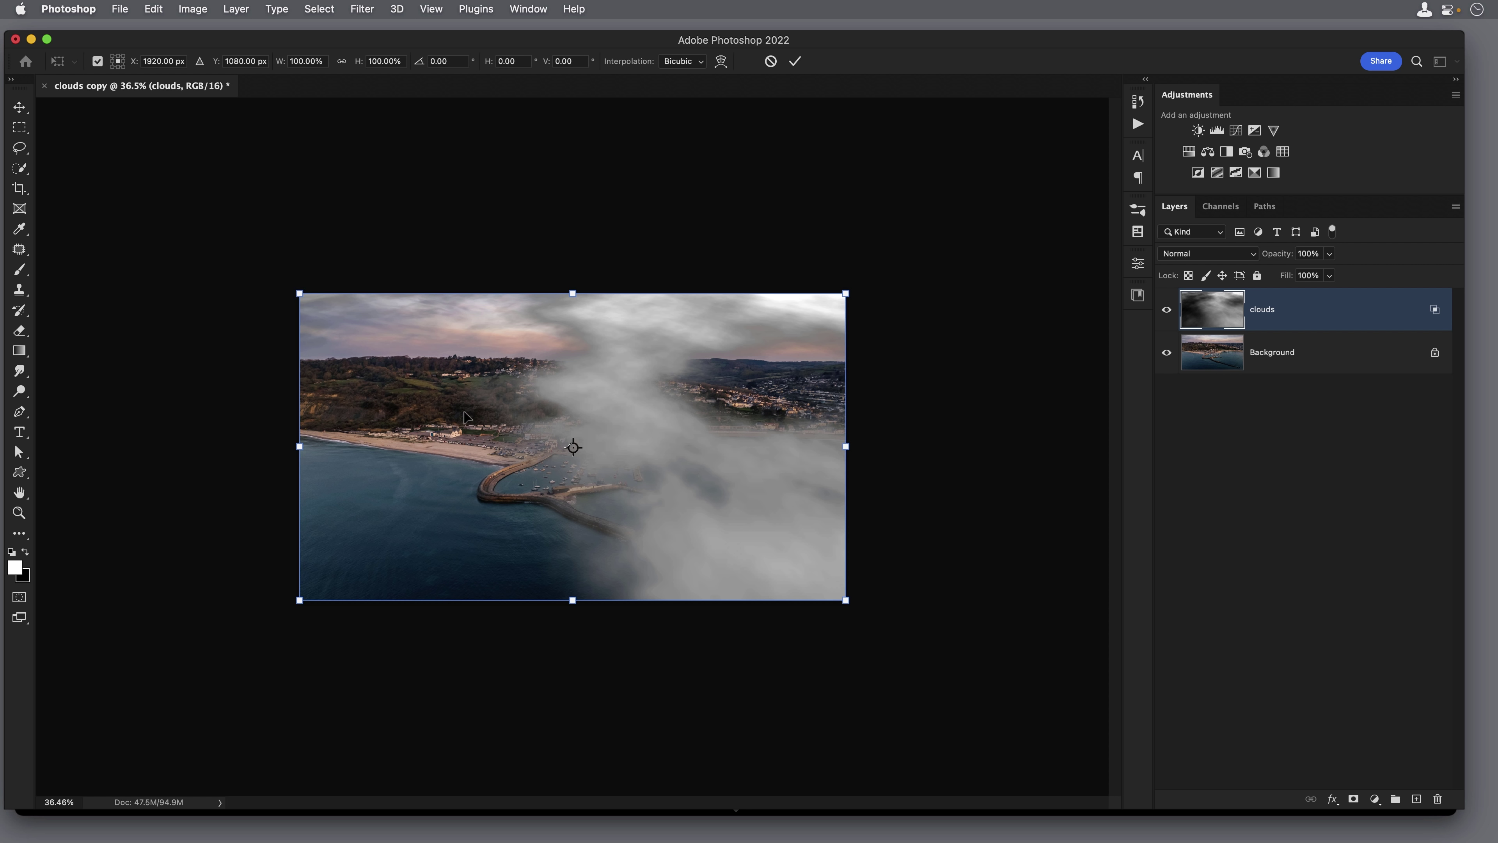
drag(296, 284, 187, 229)
drag(480, 448, 441, 508)
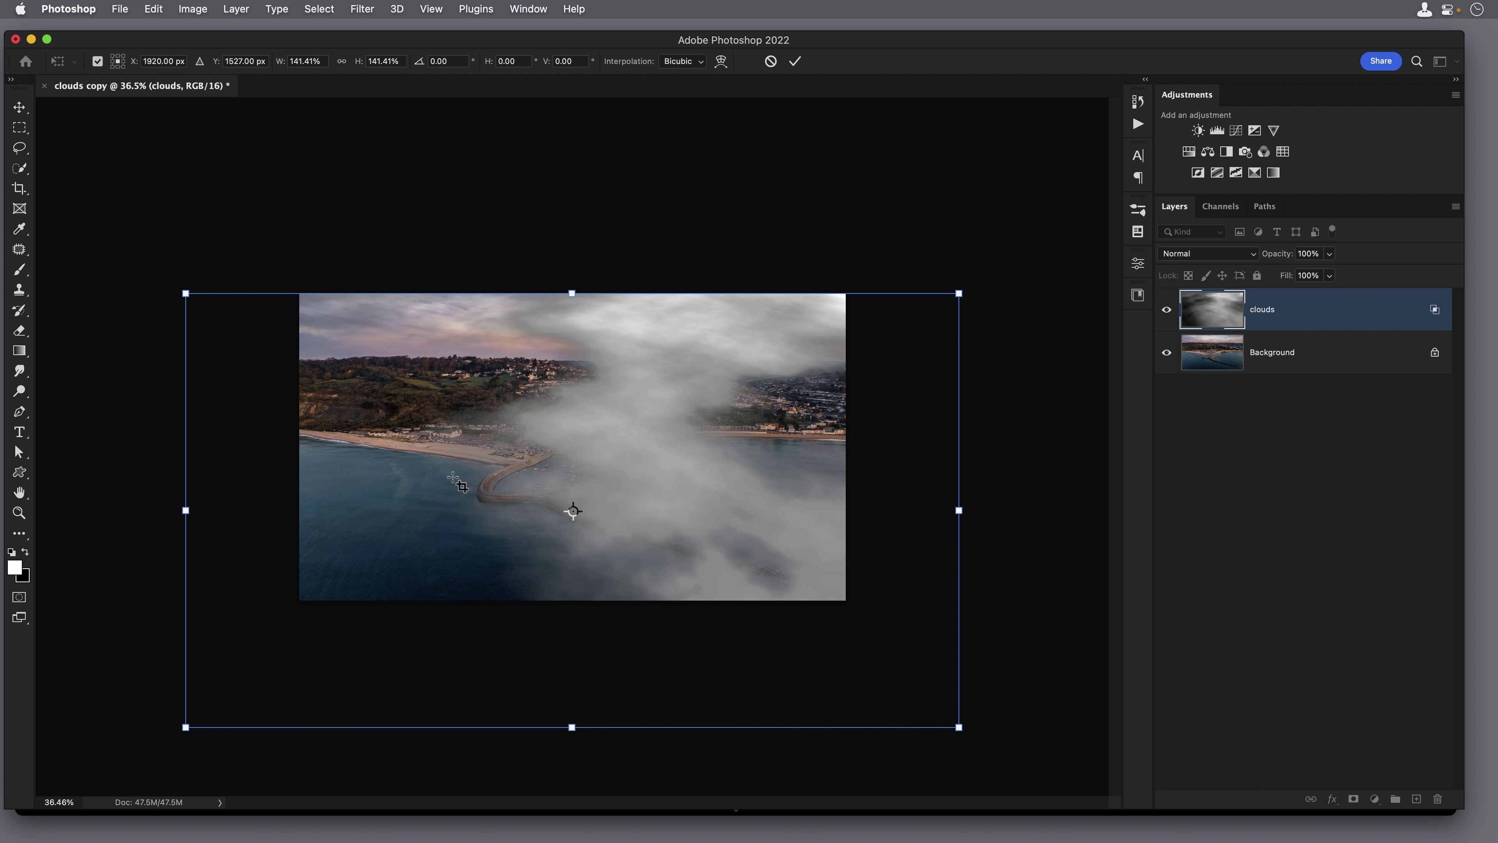
key(Return)
key(c)
key(super+0)
key(v)
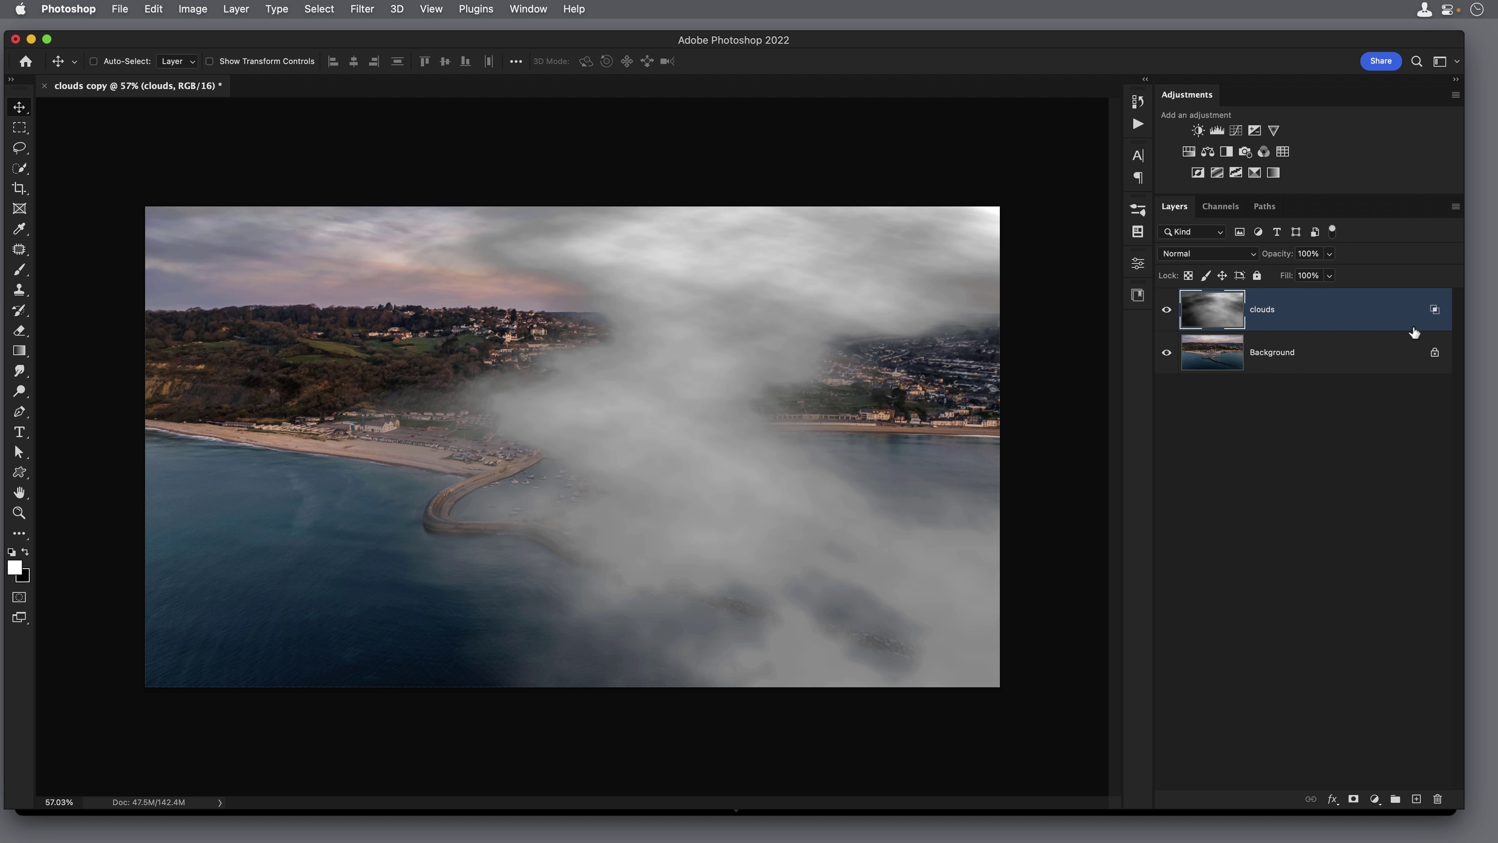
Step: Re-split the clouds layer's This Layer black point to 38/174 and apply it
double_click(1434, 313)
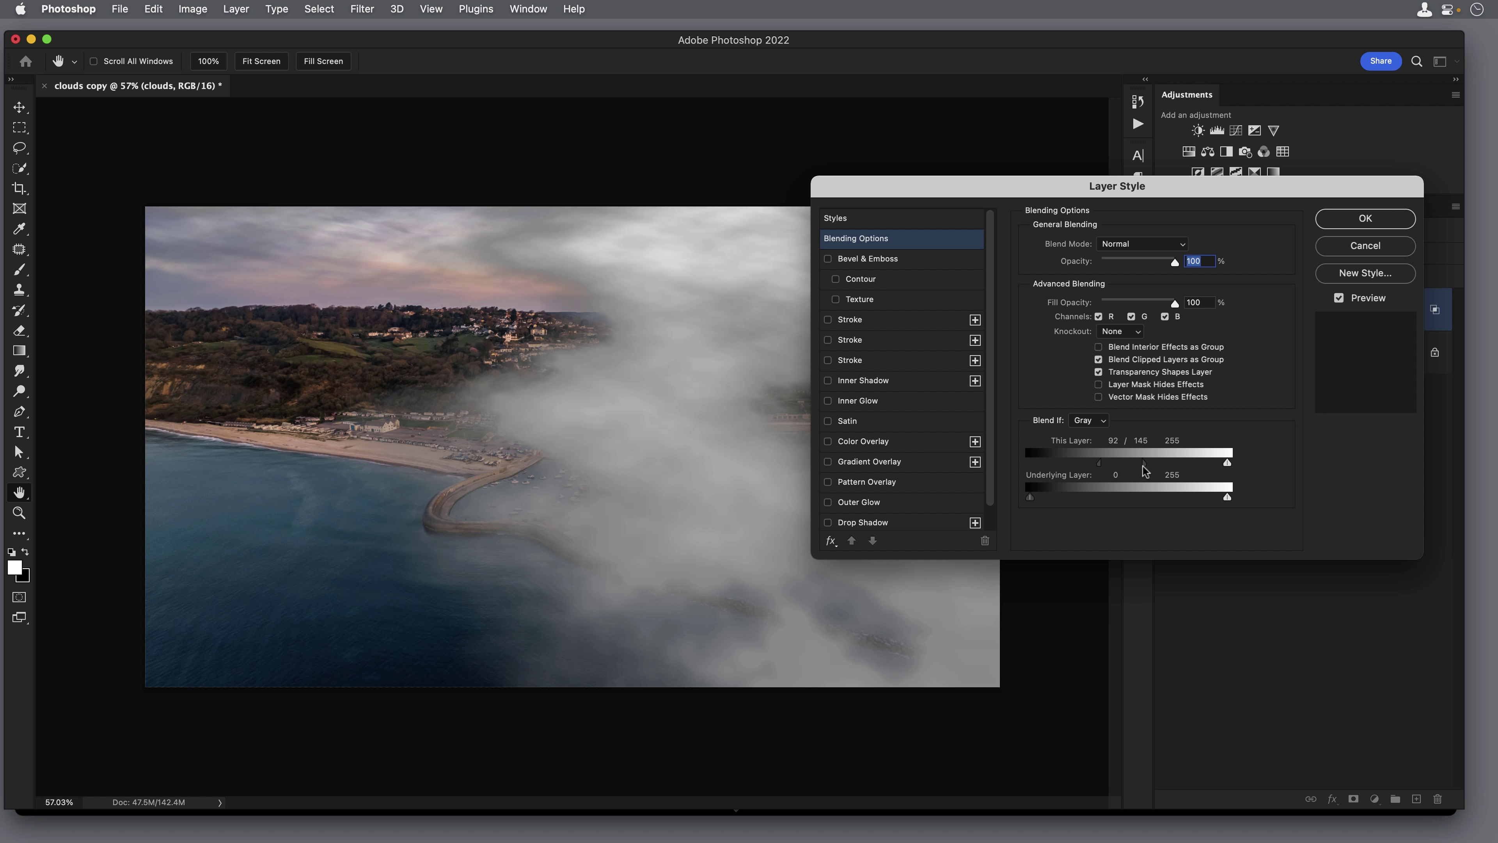
mouse_move(1144, 464)
mouse_down()
mouse_move(1162, 465)
mouse_move(1074, 460)
mouse_move(1167, 467)
mouse_up()
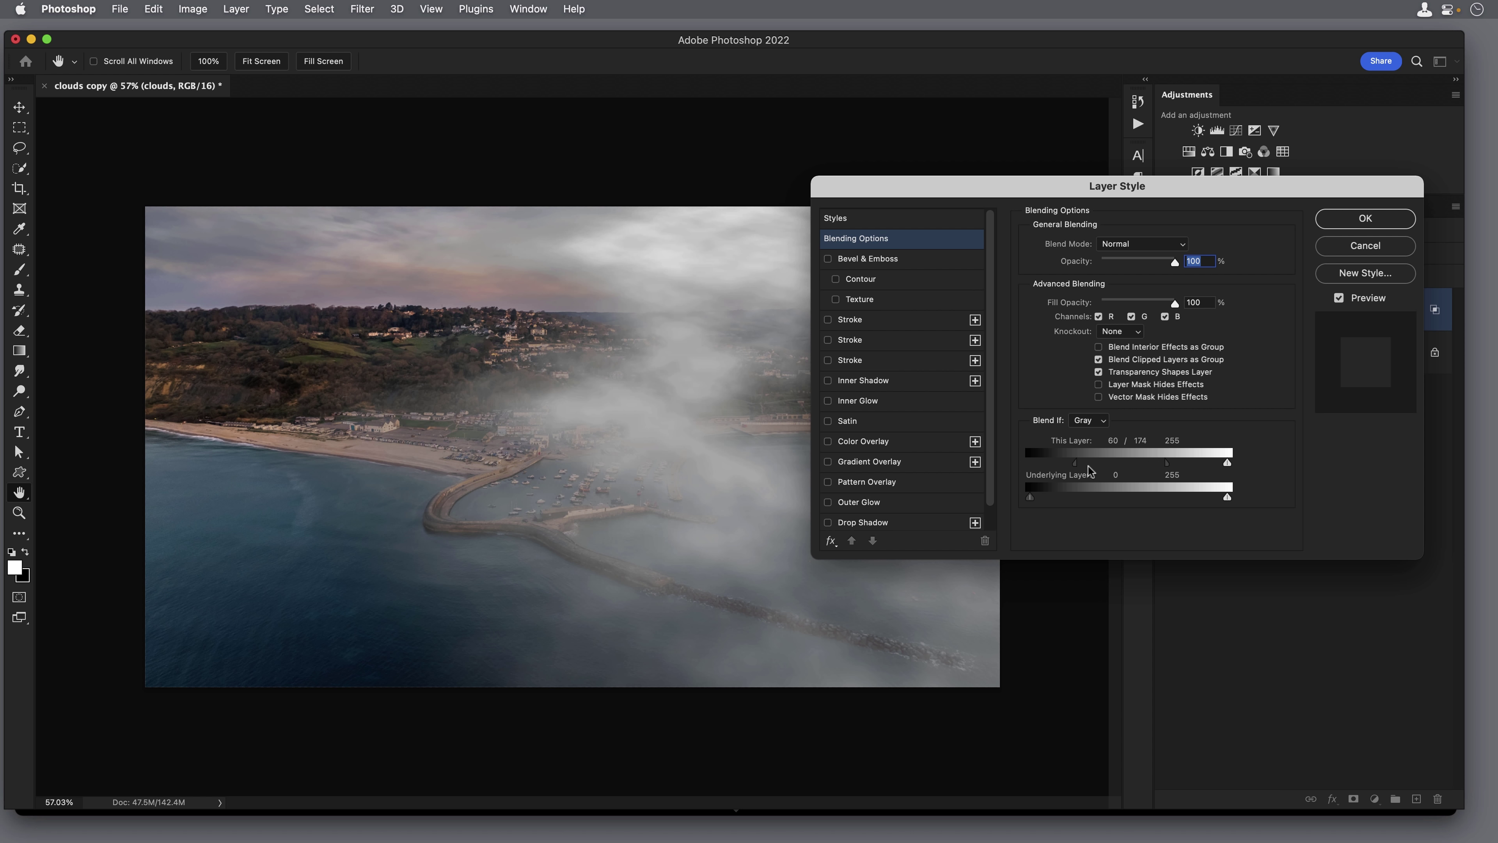
drag(1075, 463, 1057, 464)
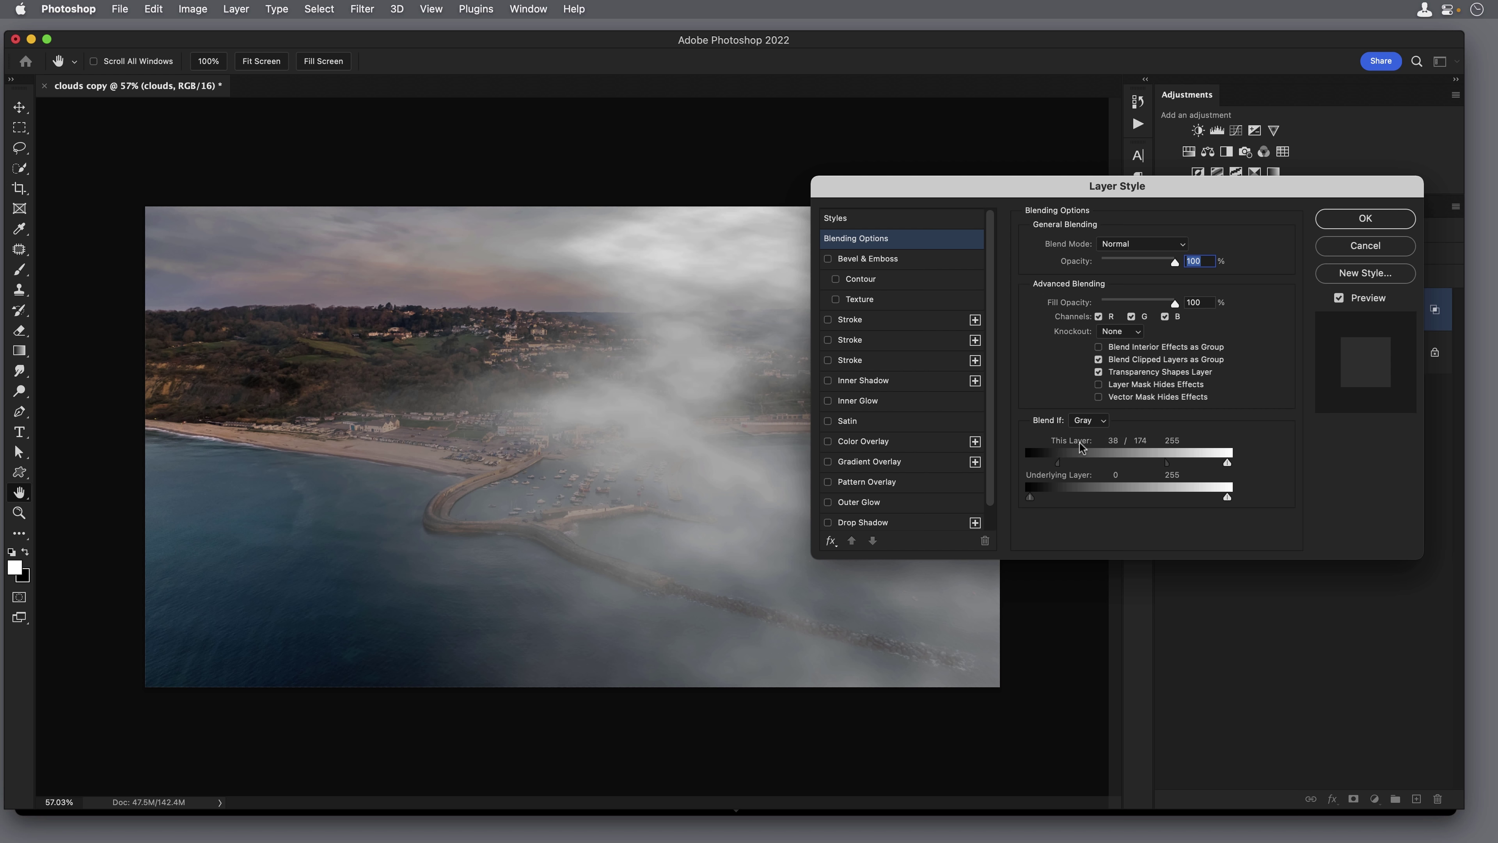
click(1365, 219)
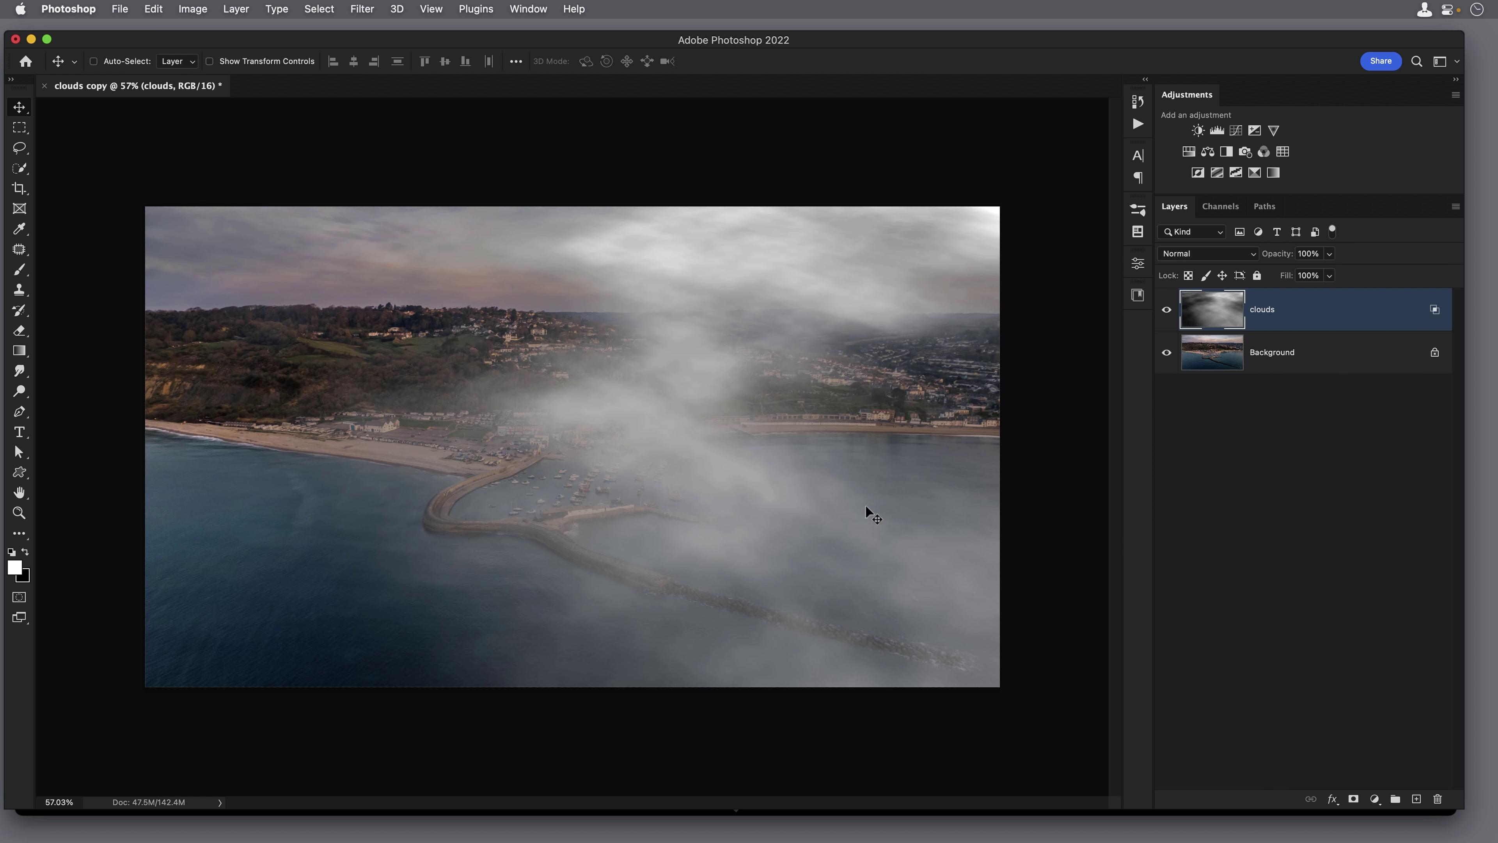
click(193, 10)
mouse_move(318, 53)
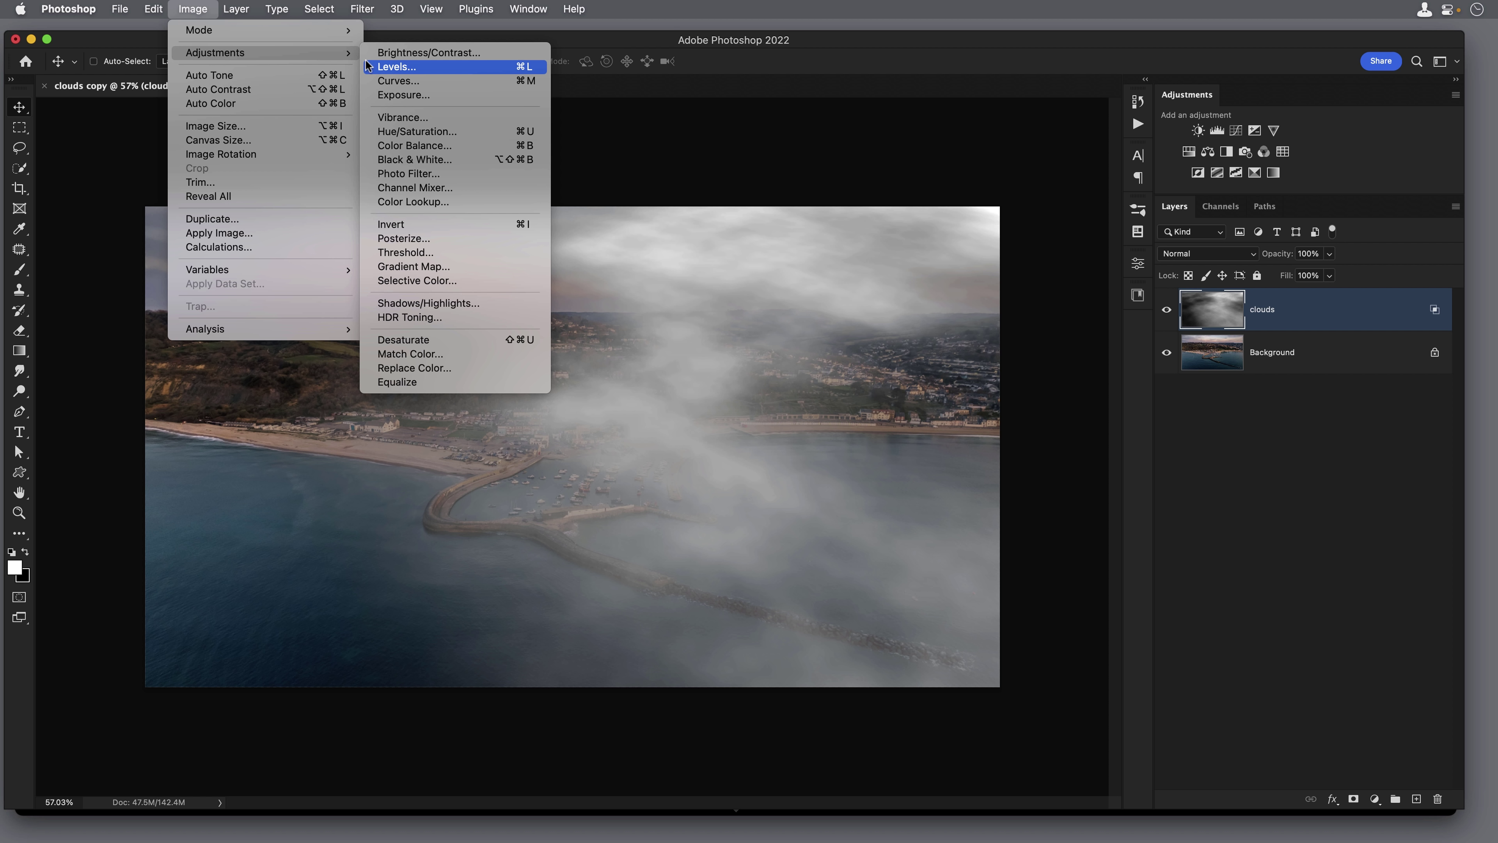
click(390, 67)
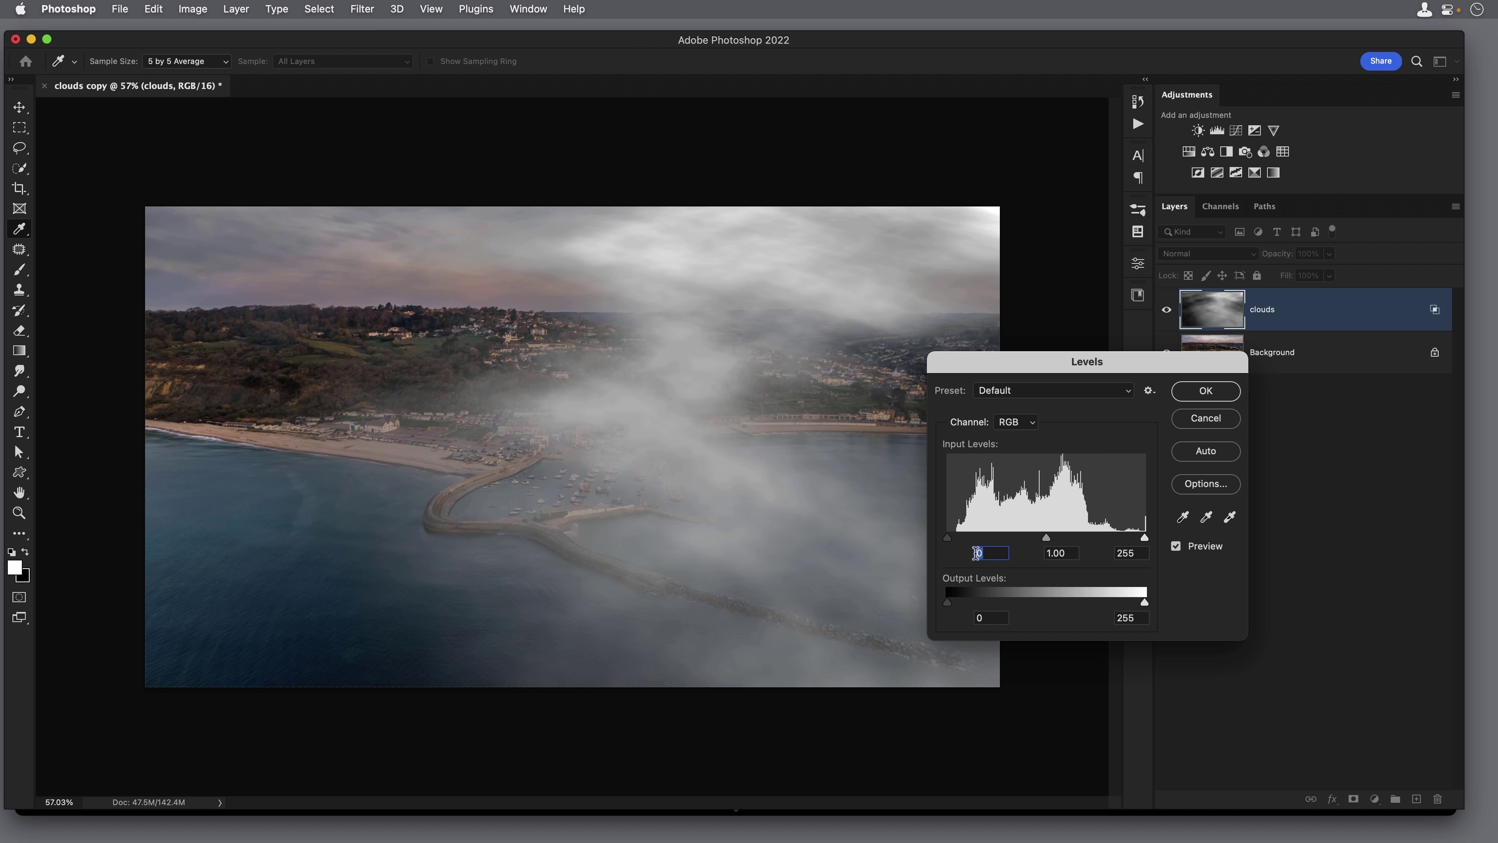
drag(1144, 540, 1135, 539)
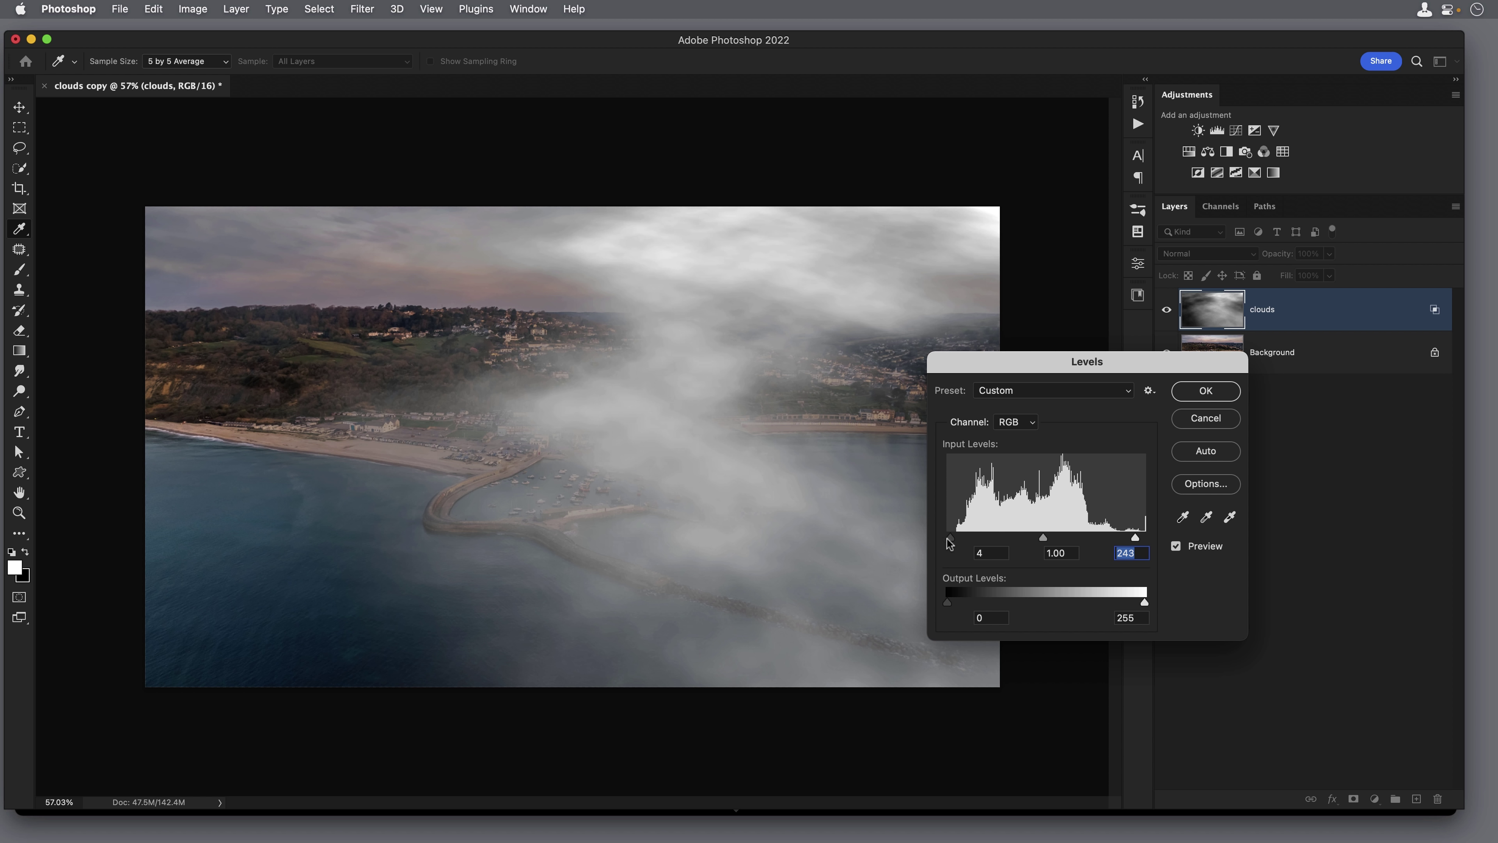
drag(948, 543, 997, 537)
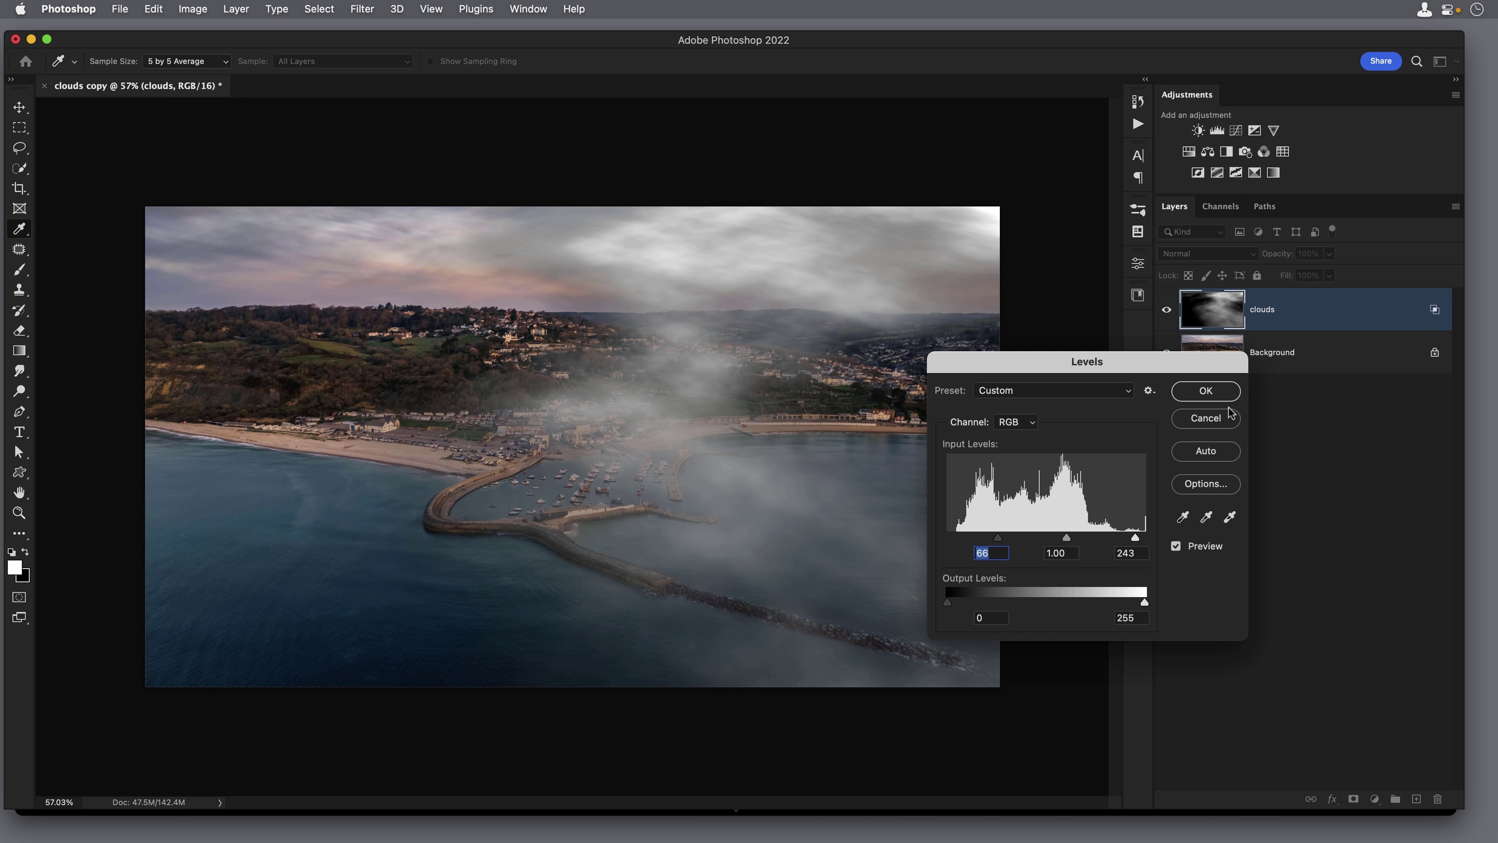
click(1203, 418)
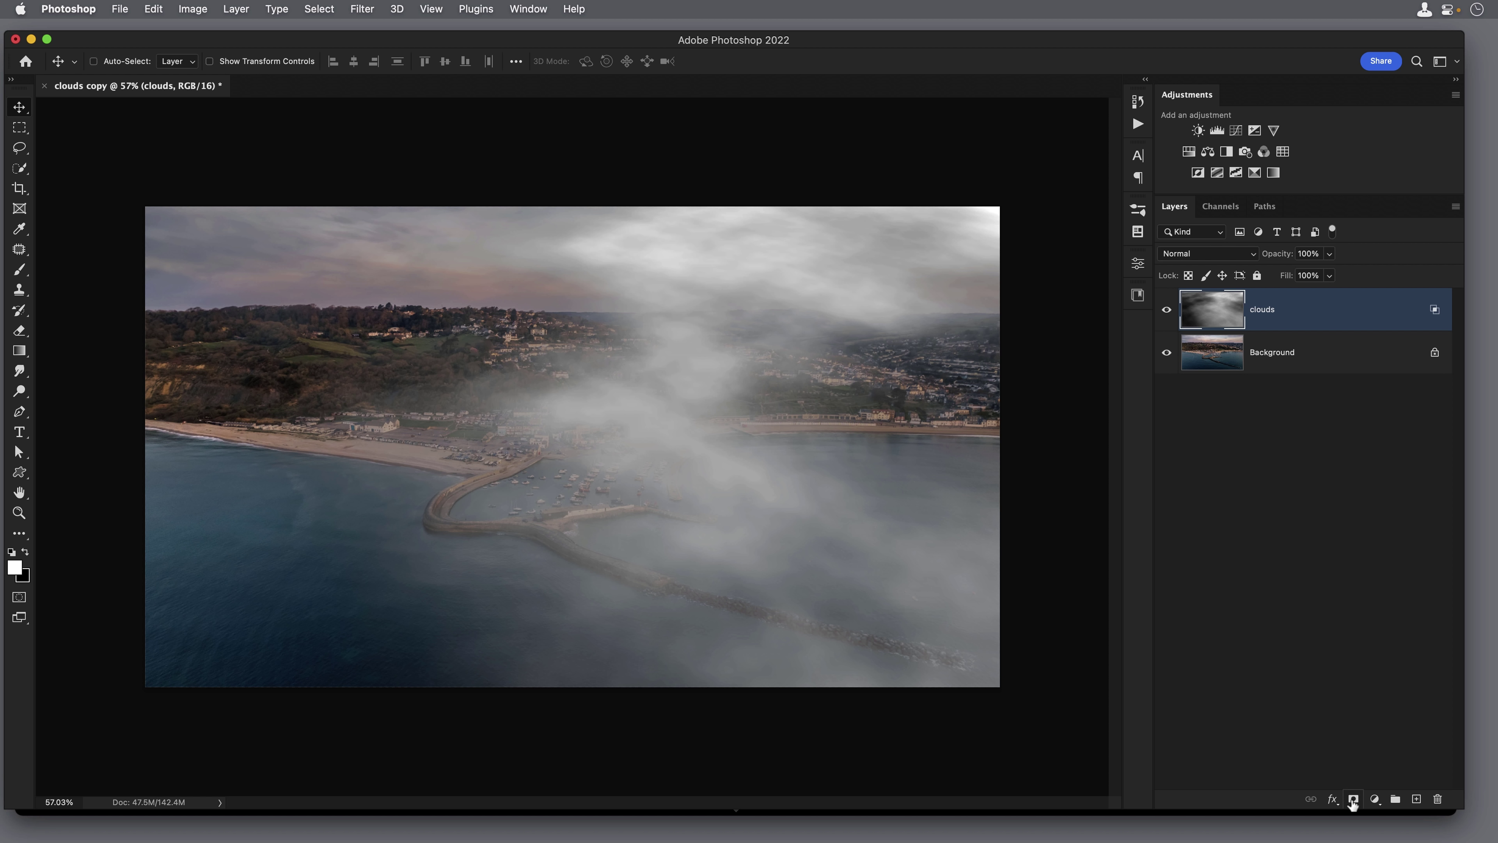
Step: Add a mask to the clouds layer, paint the fog away over the harbour, then toggle visibility to compare
click(1353, 802)
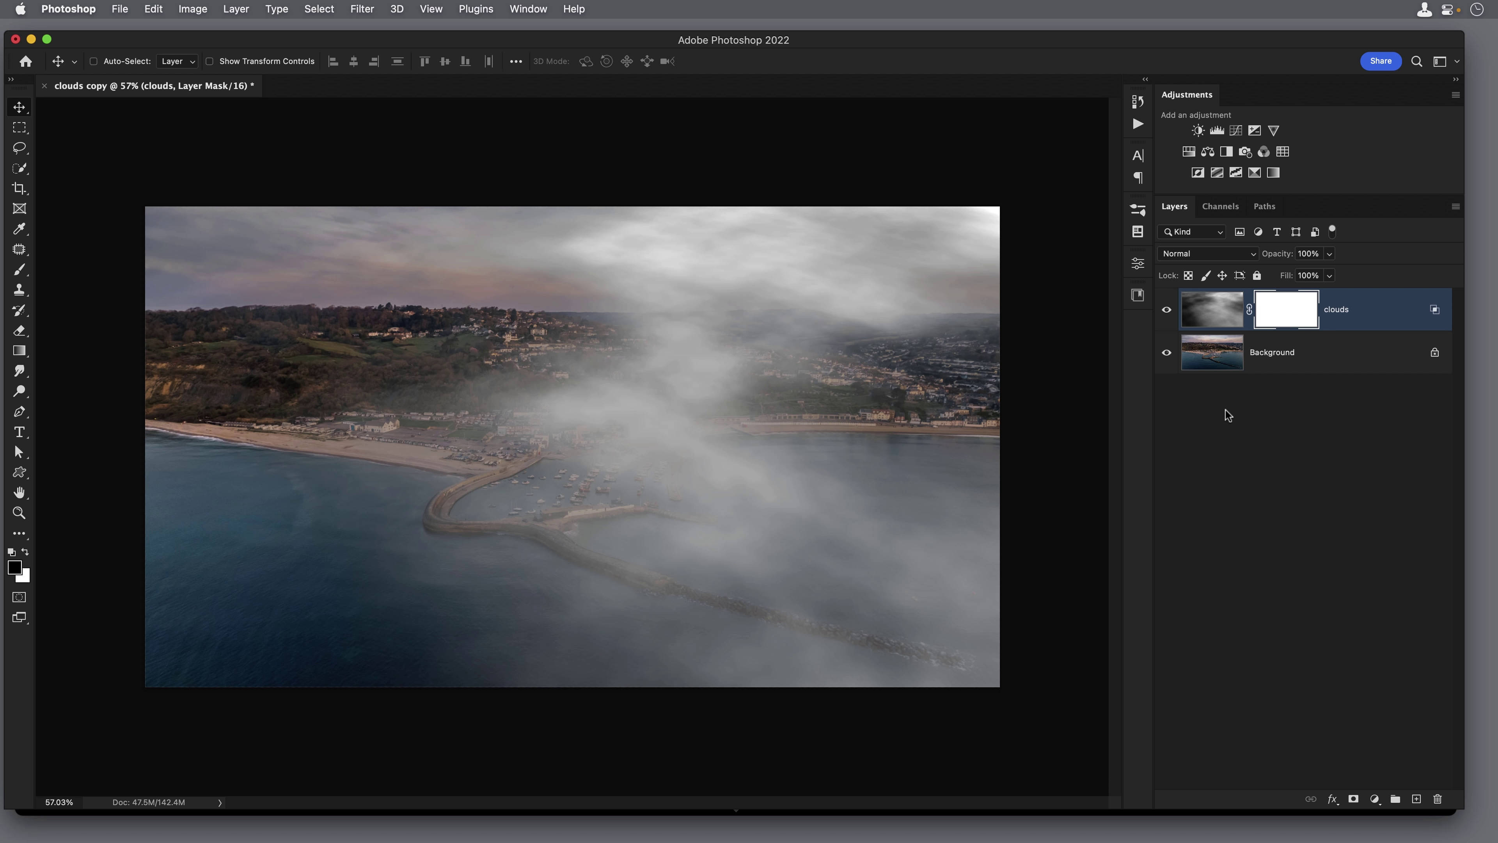
key(b)
key(bracketright)
key(bracketright)
key(bracketright)
key(bracketright)
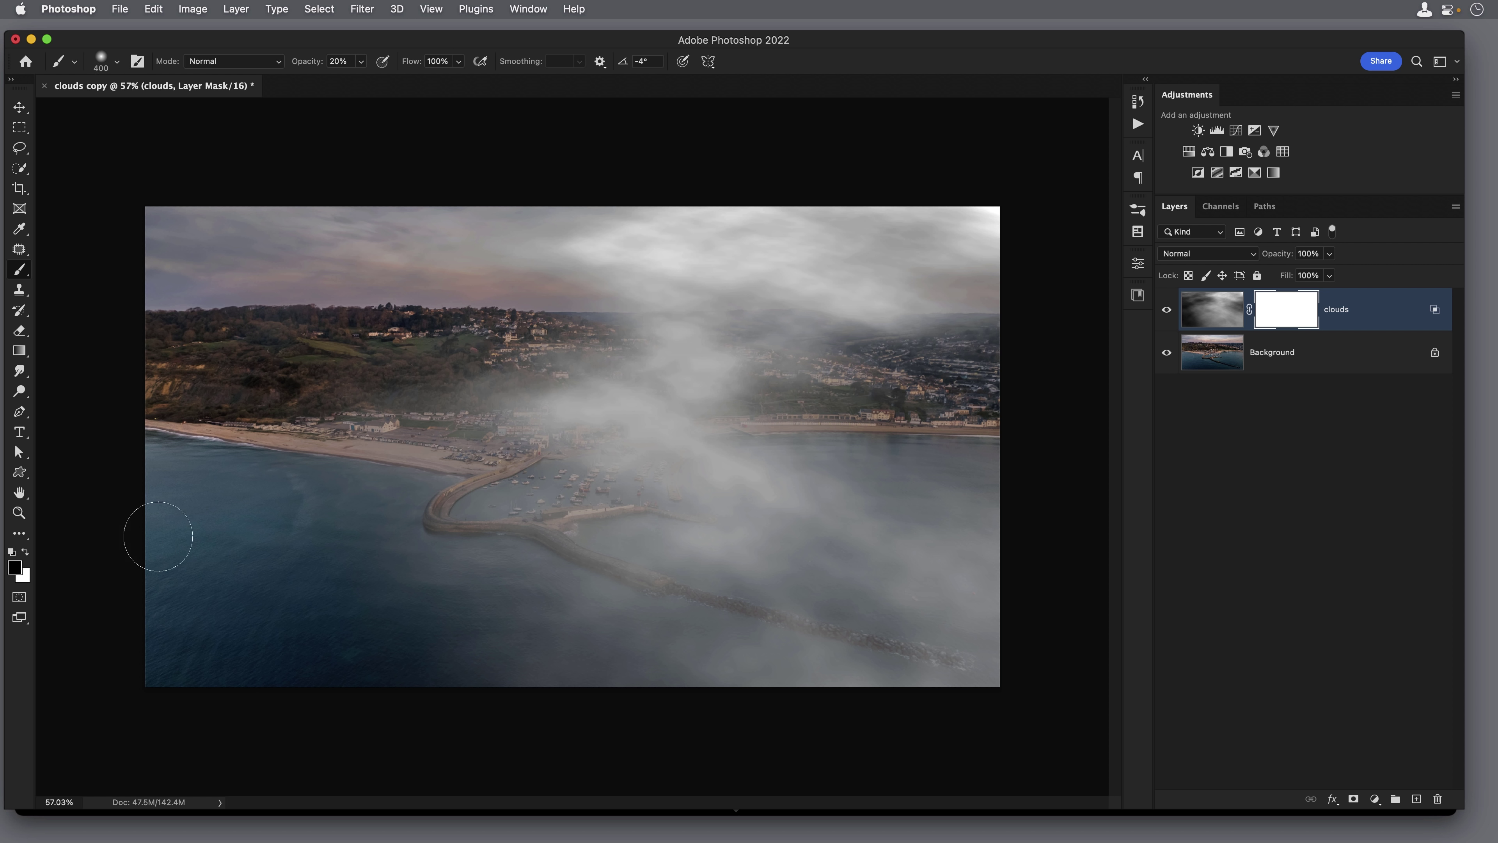
mouse_move(702, 470)
mouse_down()
mouse_move(691, 634)
mouse_move(621, 508)
mouse_move(866, 540)
mouse_move(947, 507)
mouse_move(859, 519)
mouse_move(864, 616)
mouse_move(811, 611)
mouse_move(791, 636)
mouse_move(691, 594)
mouse_move(601, 604)
mouse_move(504, 540)
mouse_move(512, 614)
mouse_move(668, 606)
mouse_move(648, 519)
mouse_move(740, 573)
mouse_move(917, 610)
mouse_move(983, 525)
mouse_move(700, 509)
mouse_move(523, 540)
mouse_move(496, 515)
mouse_move(701, 531)
mouse_move(851, 496)
mouse_move(1001, 636)
mouse_move(893, 666)
mouse_move(638, 553)
mouse_up()
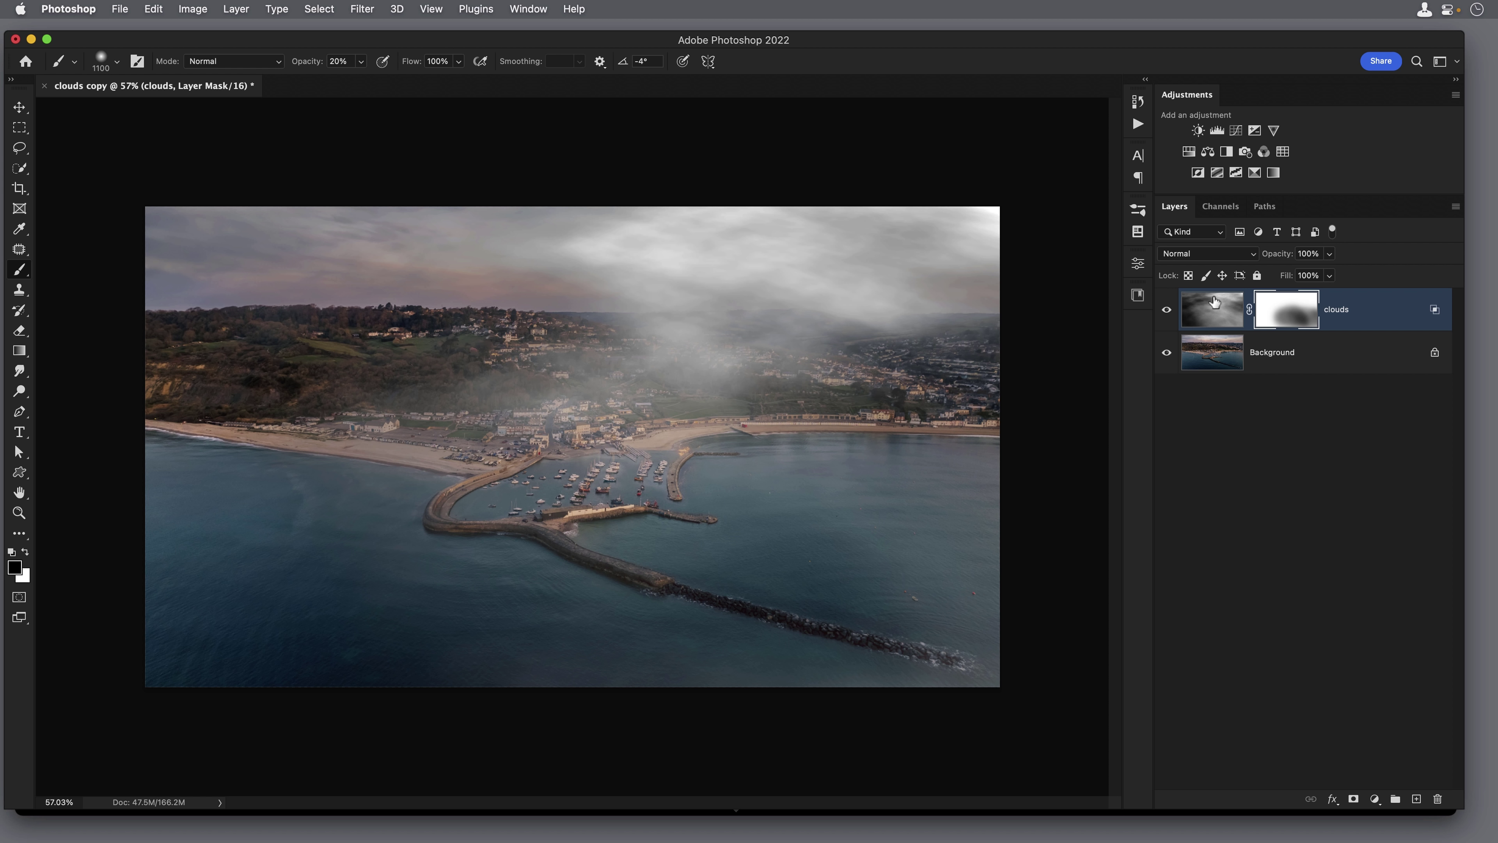
click(1165, 317)
click(1165, 318)
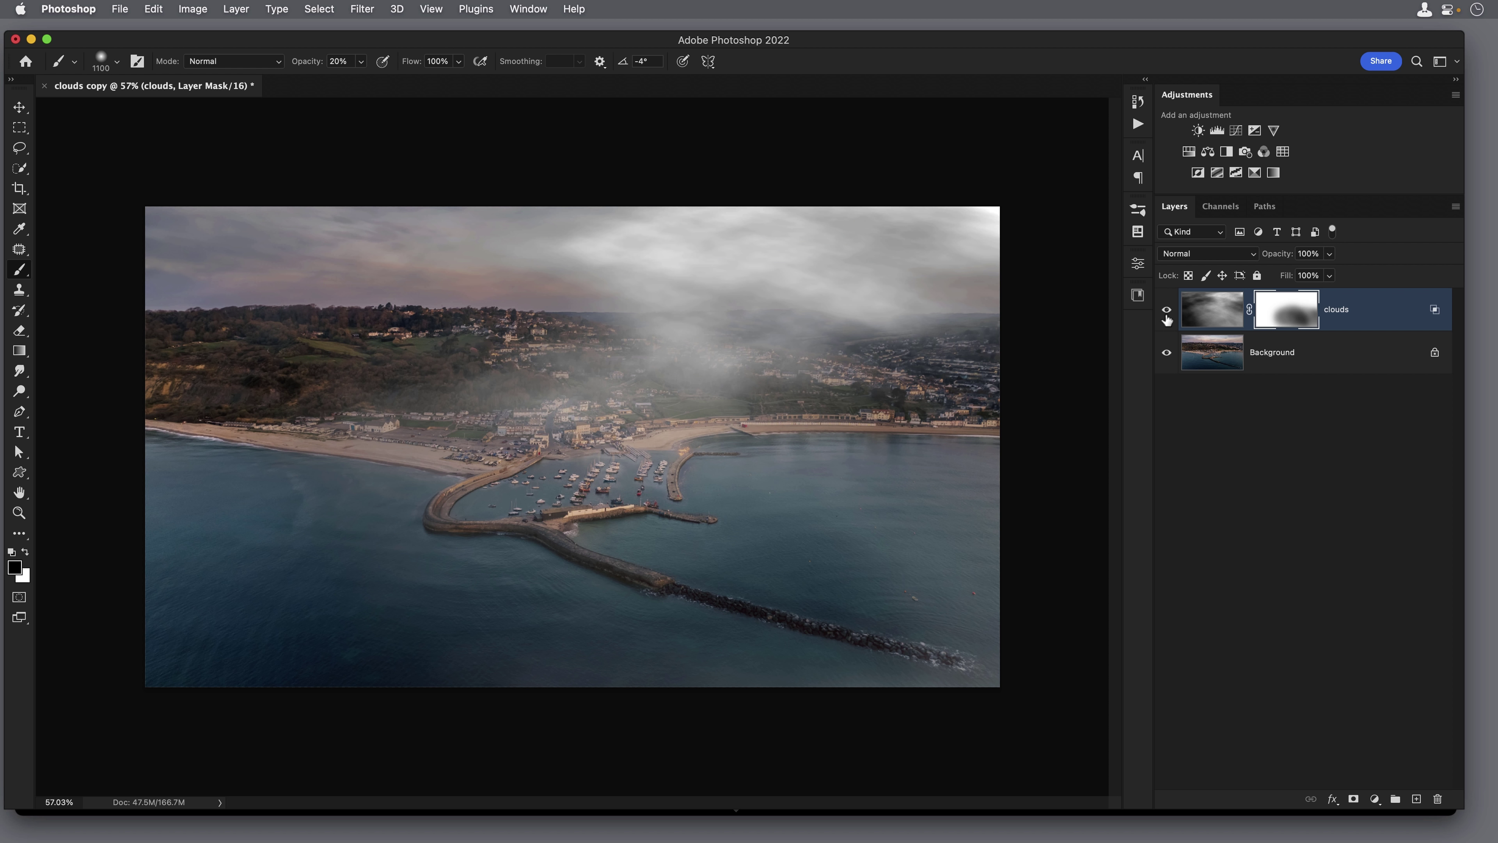